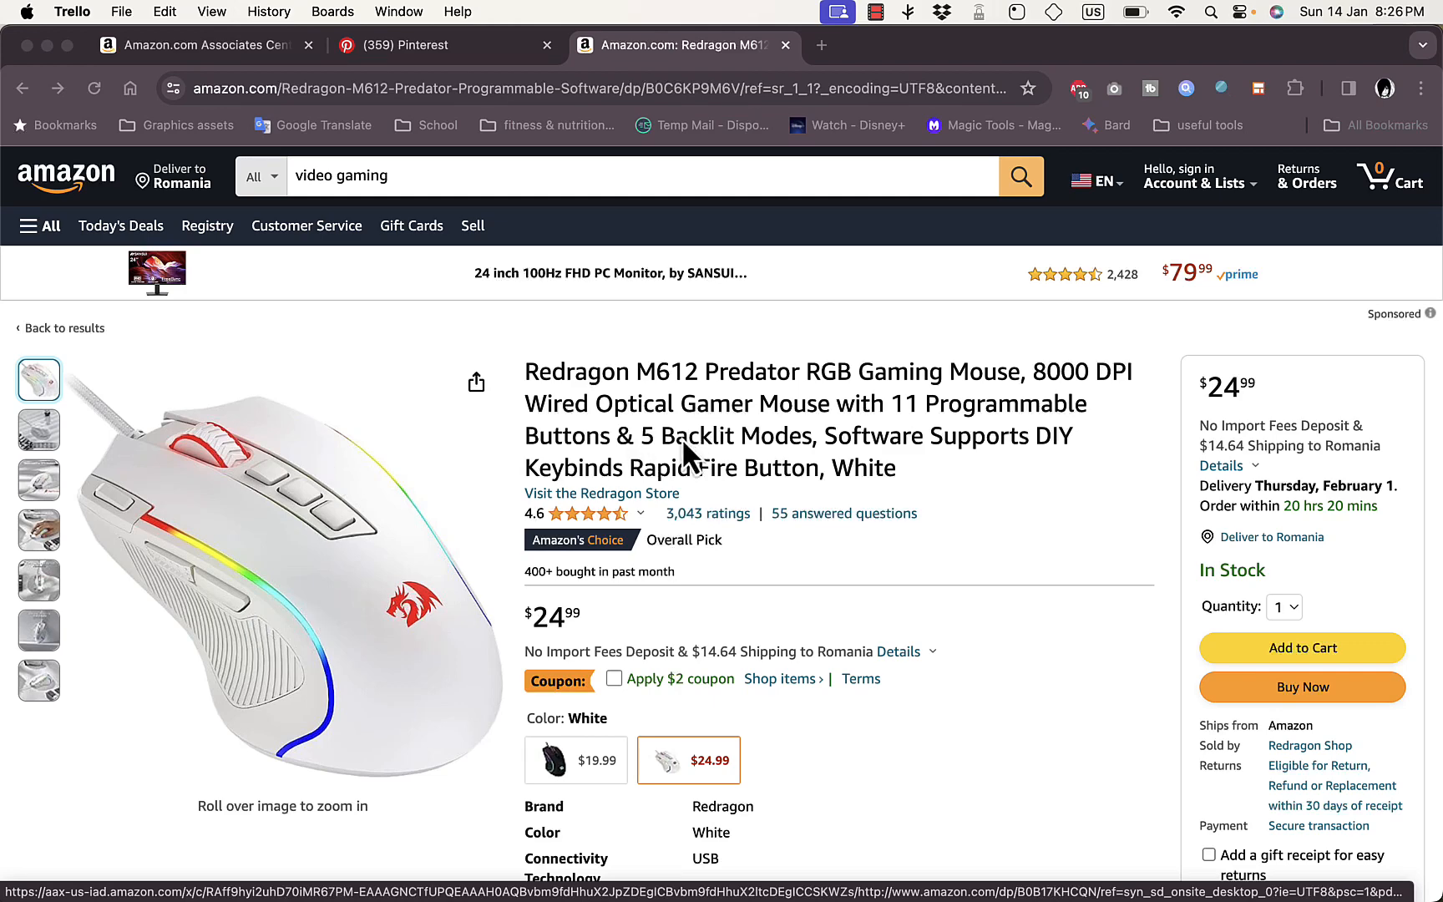
- Review the program overview on the Amazon Associates website and start the sign-up for an affiliate account
left_click(218, 52)
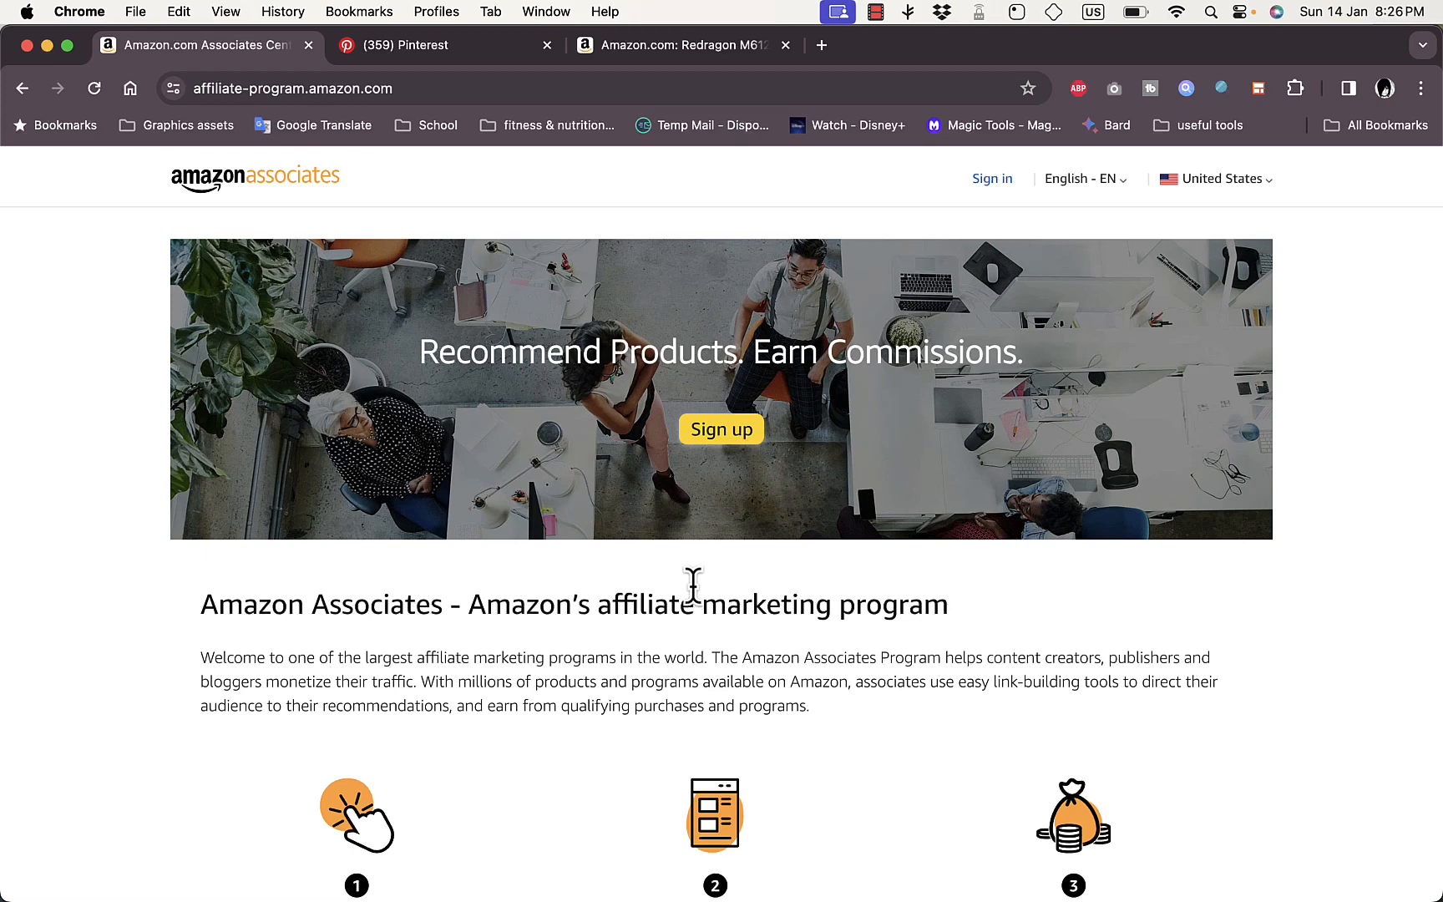
scroll(716, 576, "down", 5)
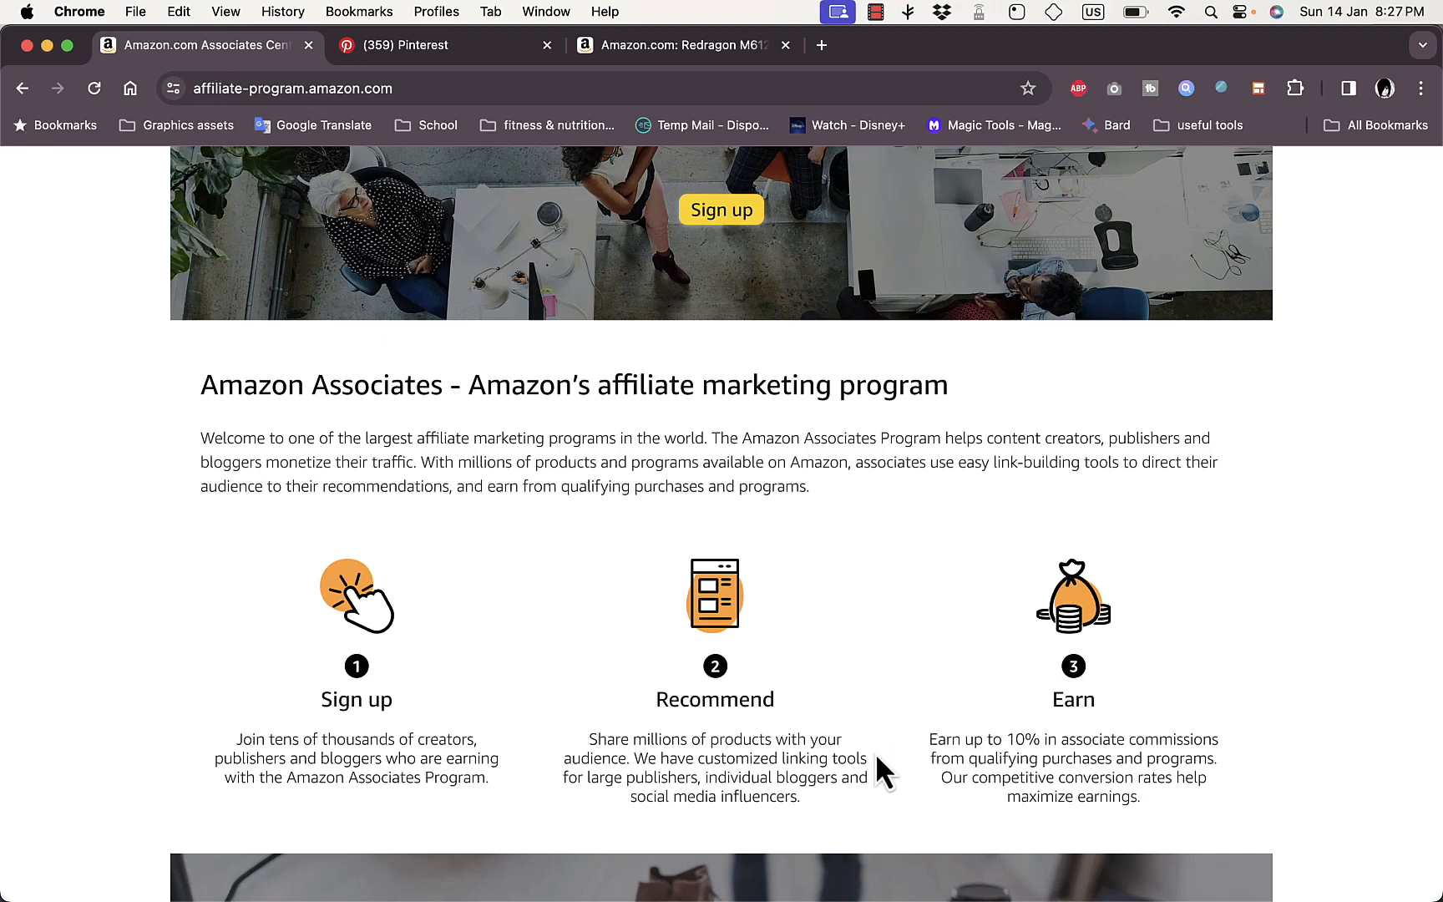
scroll(803, 668, "down", 5)
scroll(805, 667, "down", 10)
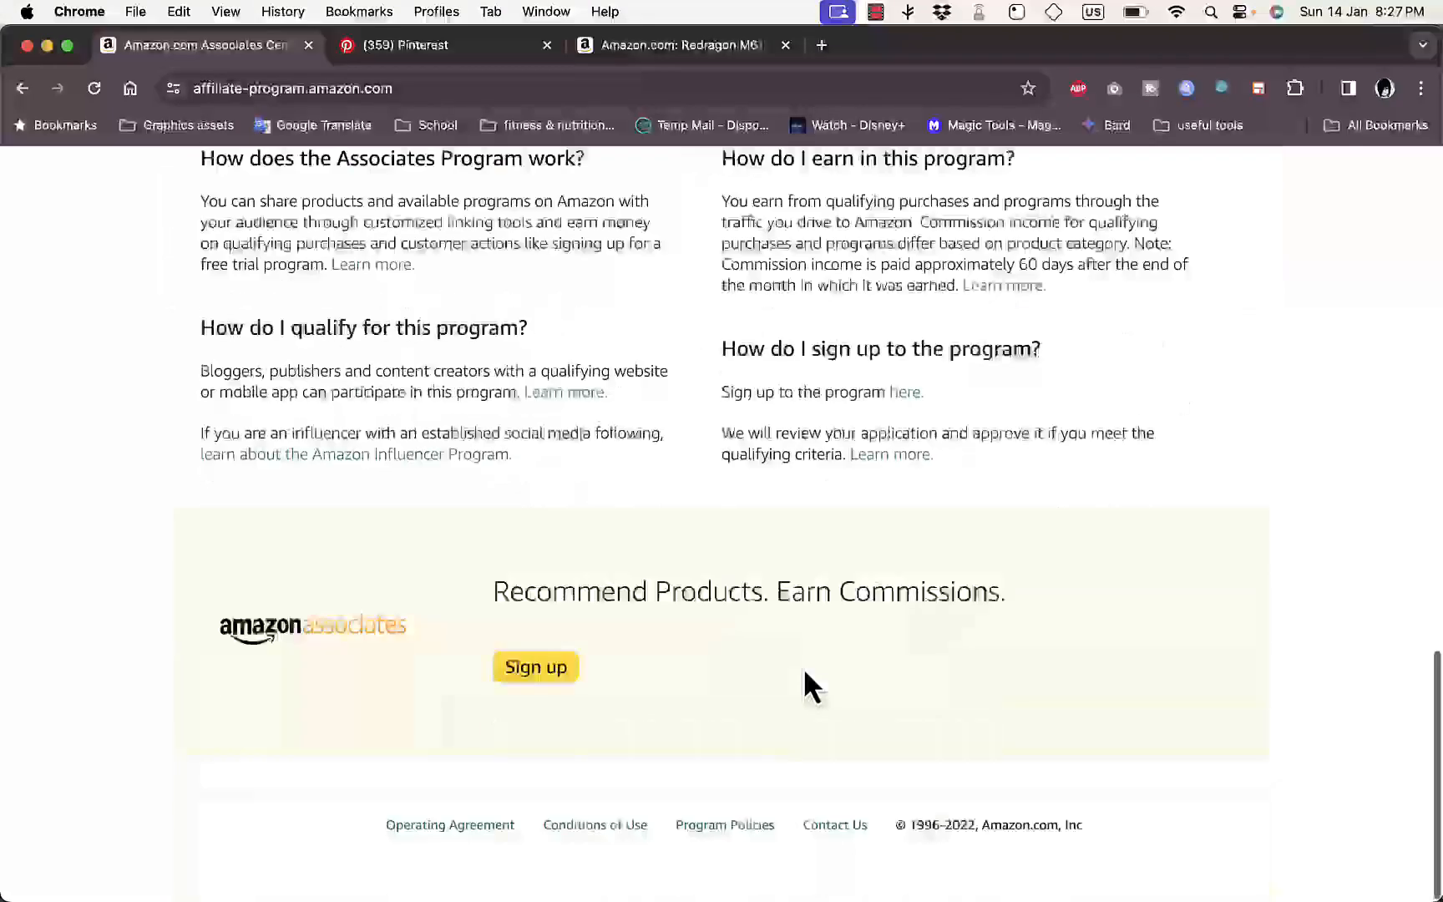
scroll(805, 667, "up", 20)
left_click(712, 433)
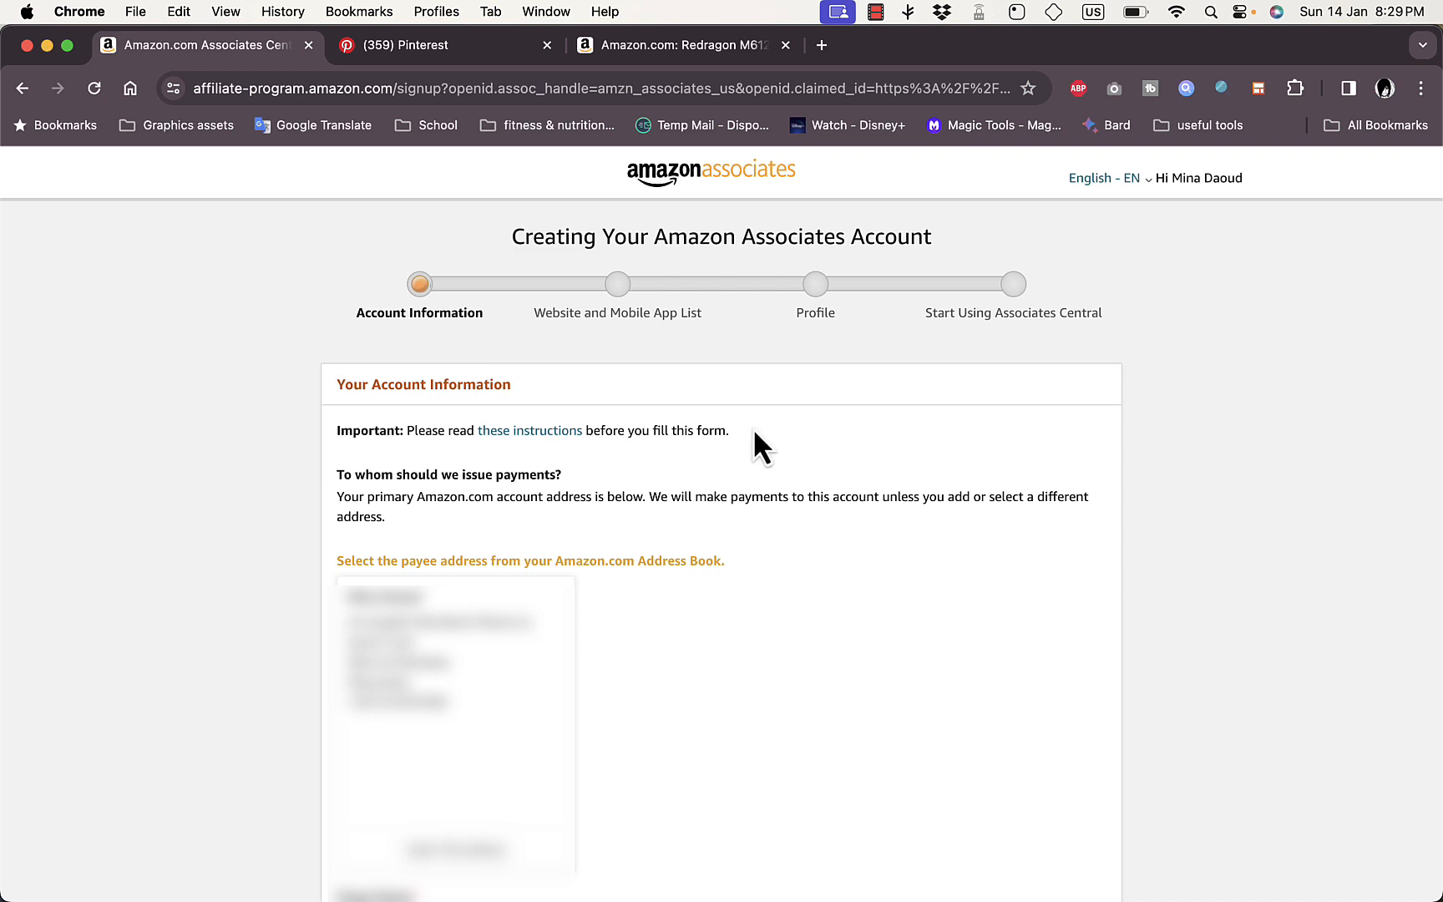
- Switch to Pinterest and start creating a new Pin
left_click(670, 55)
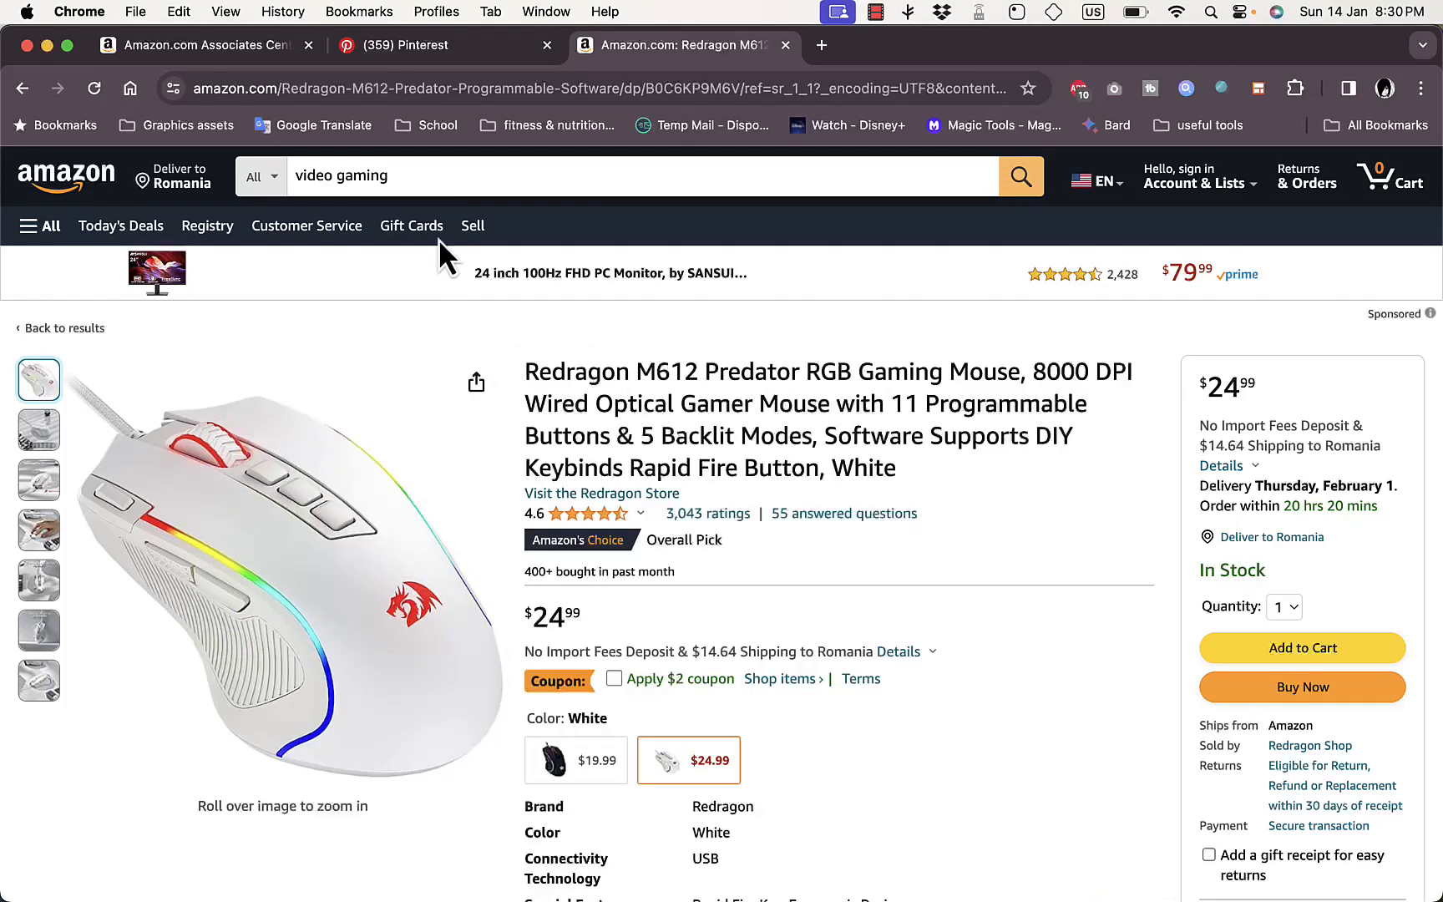
left_click(440, 47)
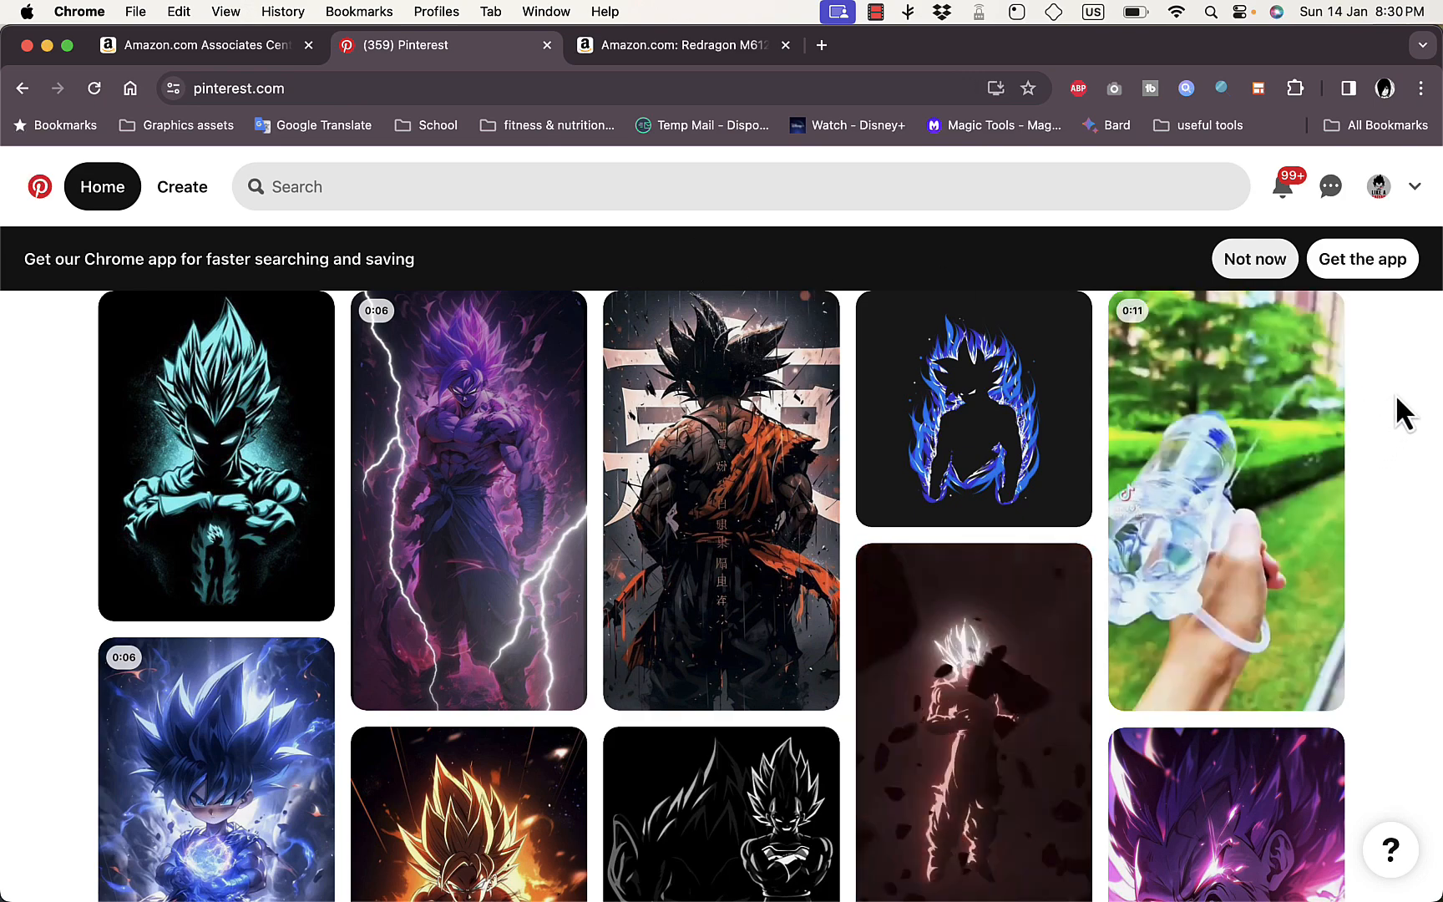
left_click(198, 197)
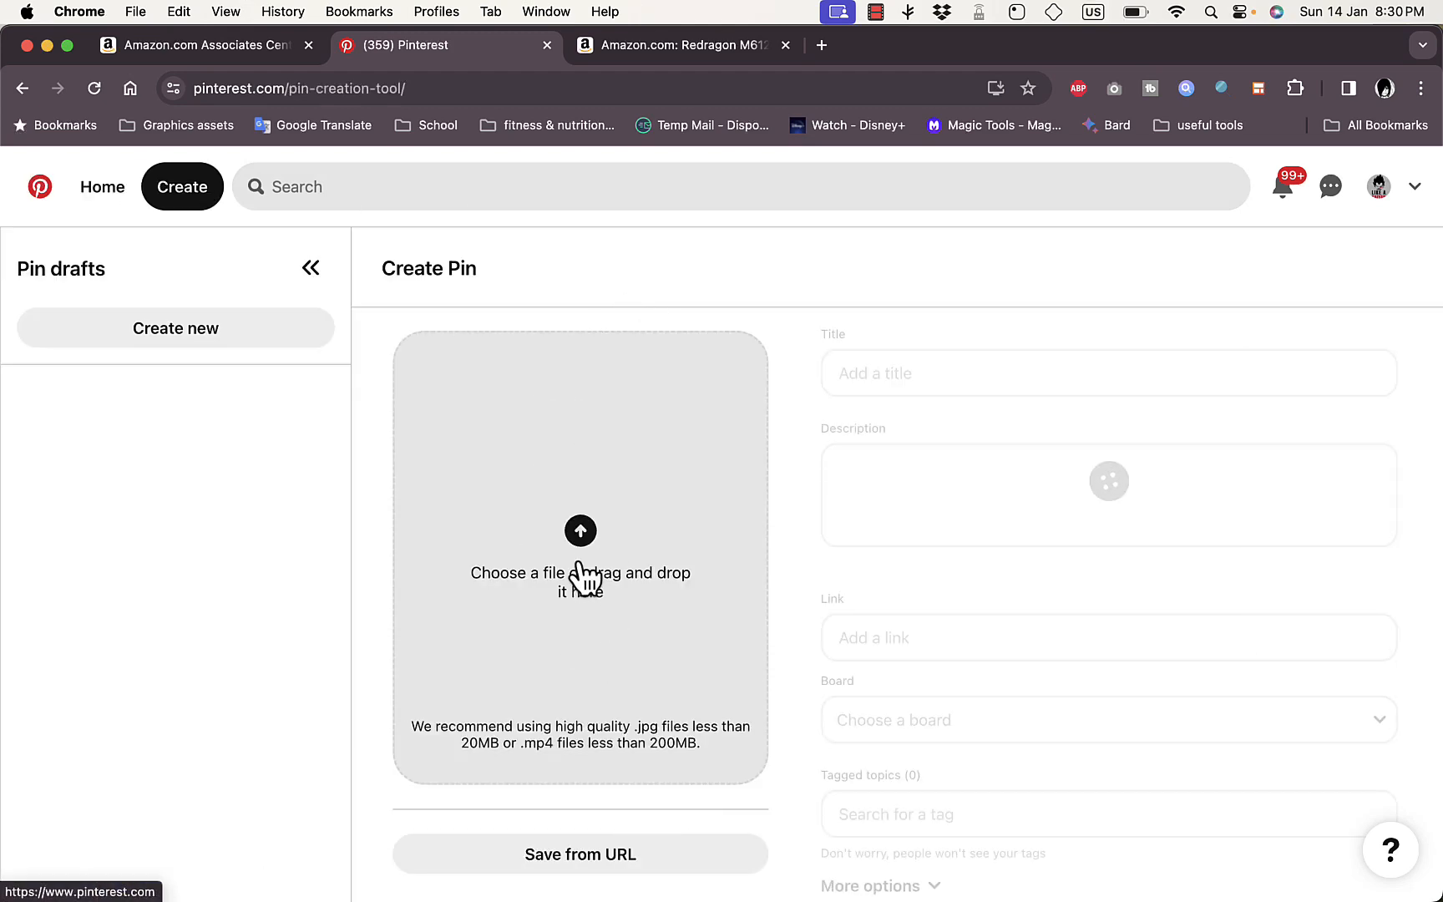
- Save the enlarged main image of the white Redragon M612 mouse from its Amazon page as 51aX53LvEZL._AC_SL1500_.jpg in Downloads
left_click(642, 44)
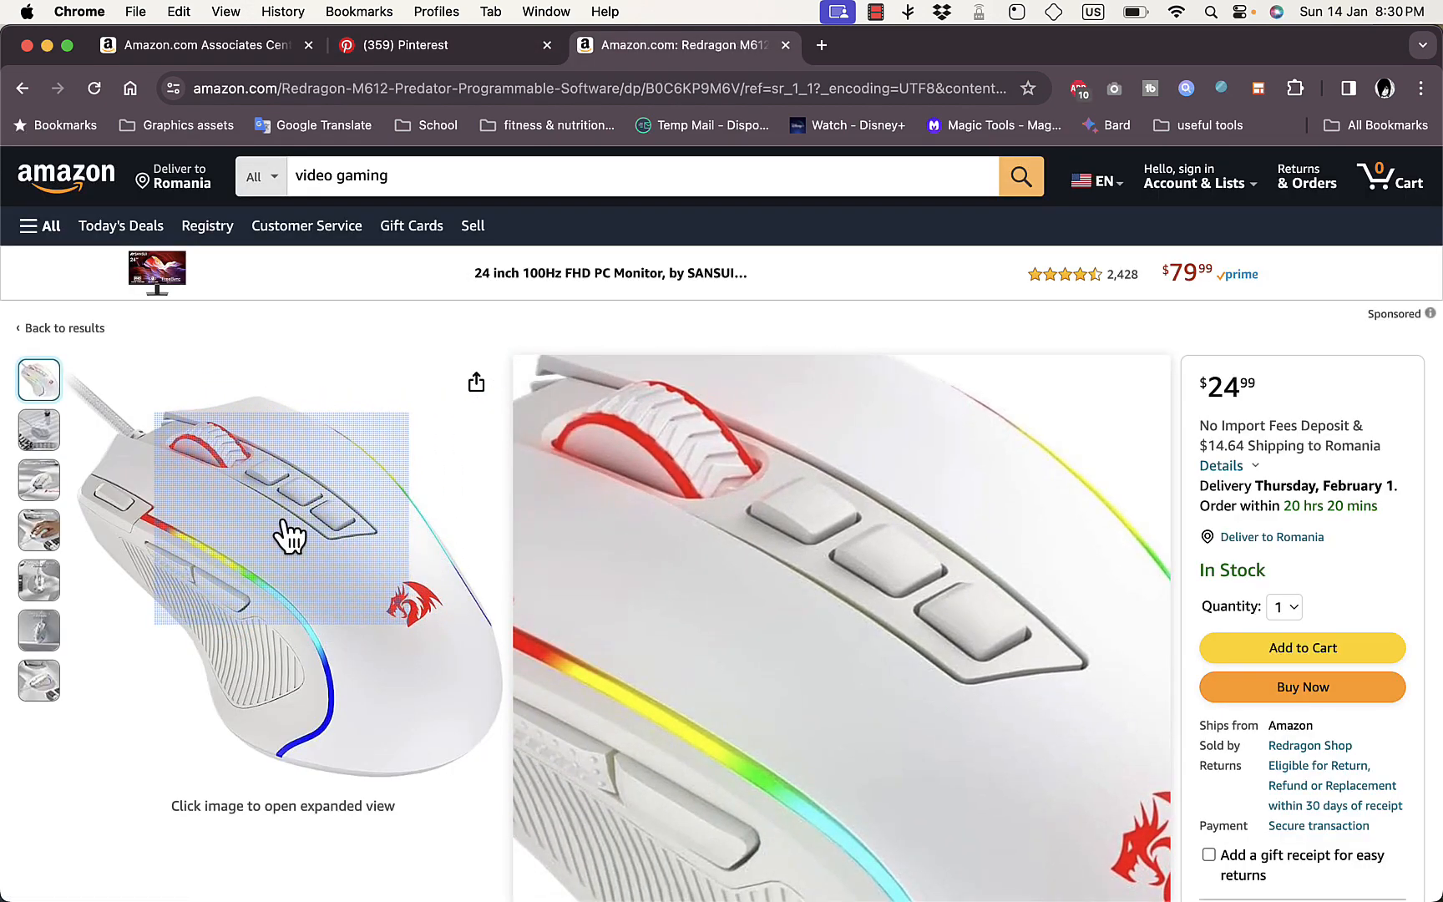
left_click(234, 534)
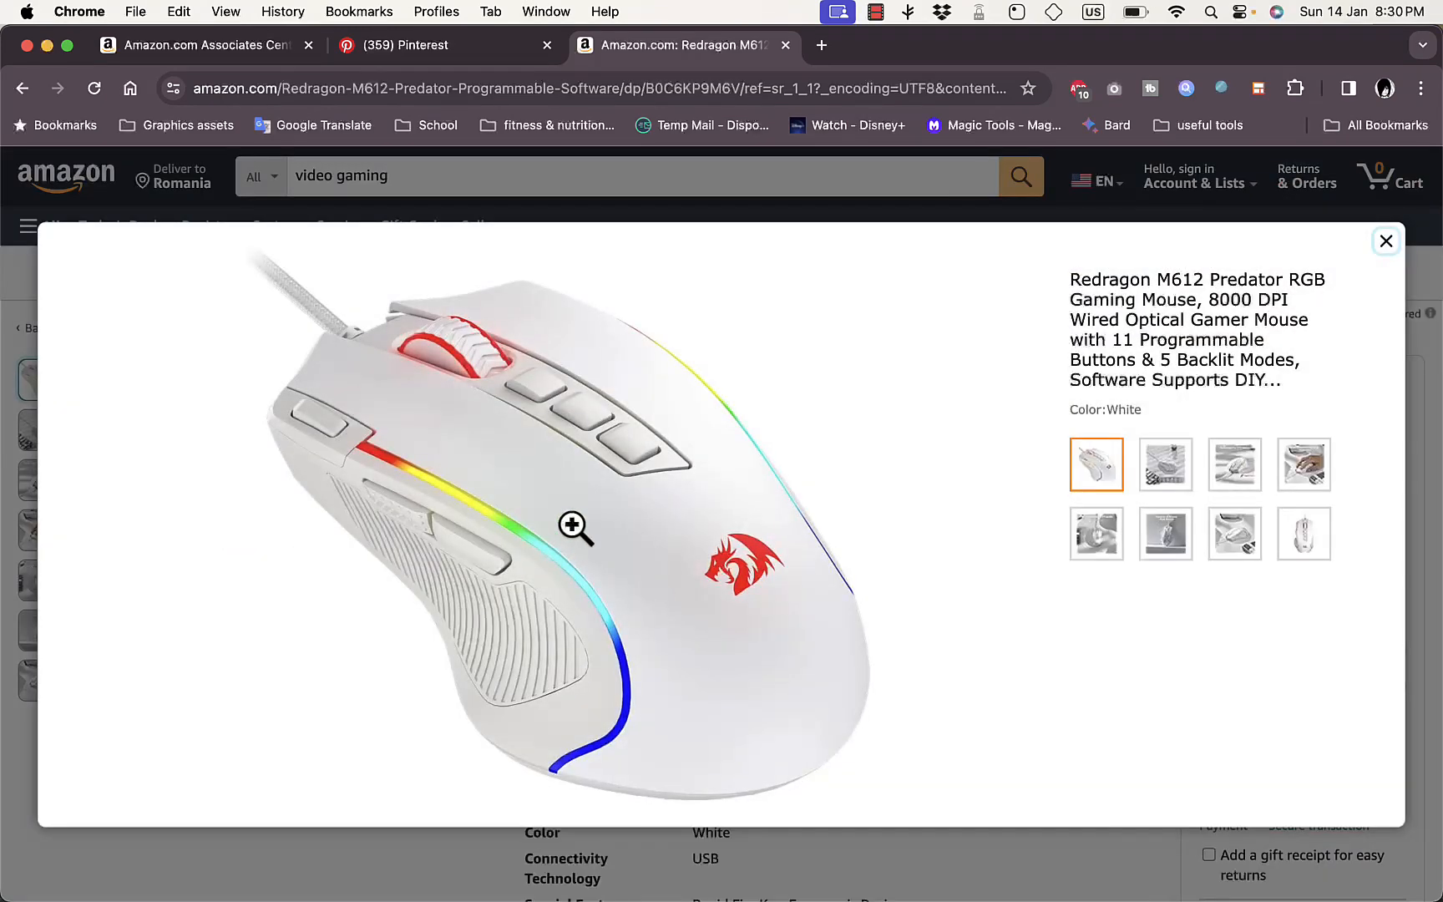
right_click(573, 524)
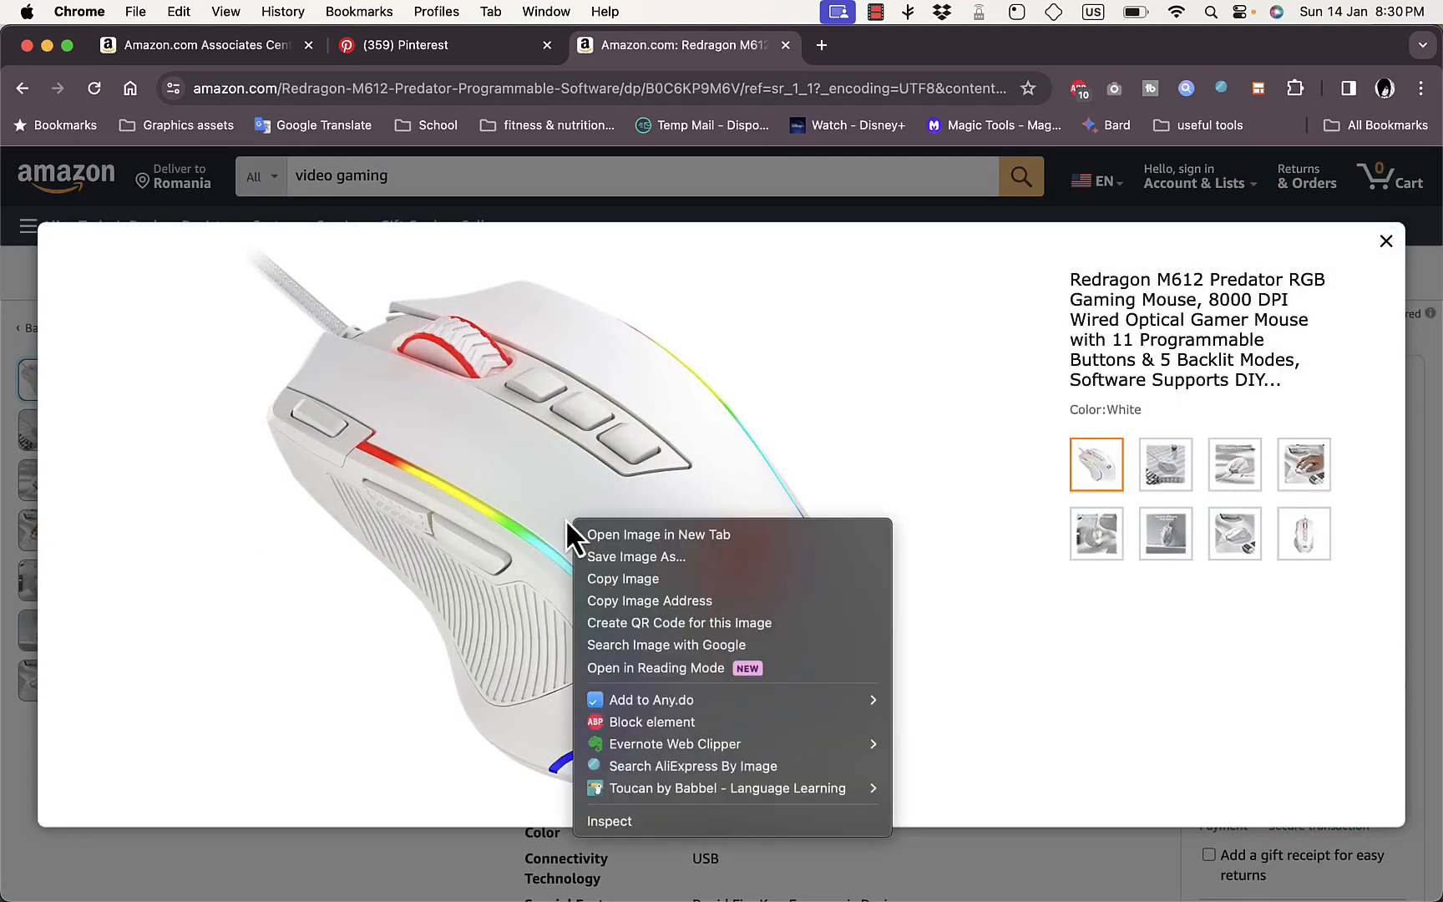
left_click(644, 555)
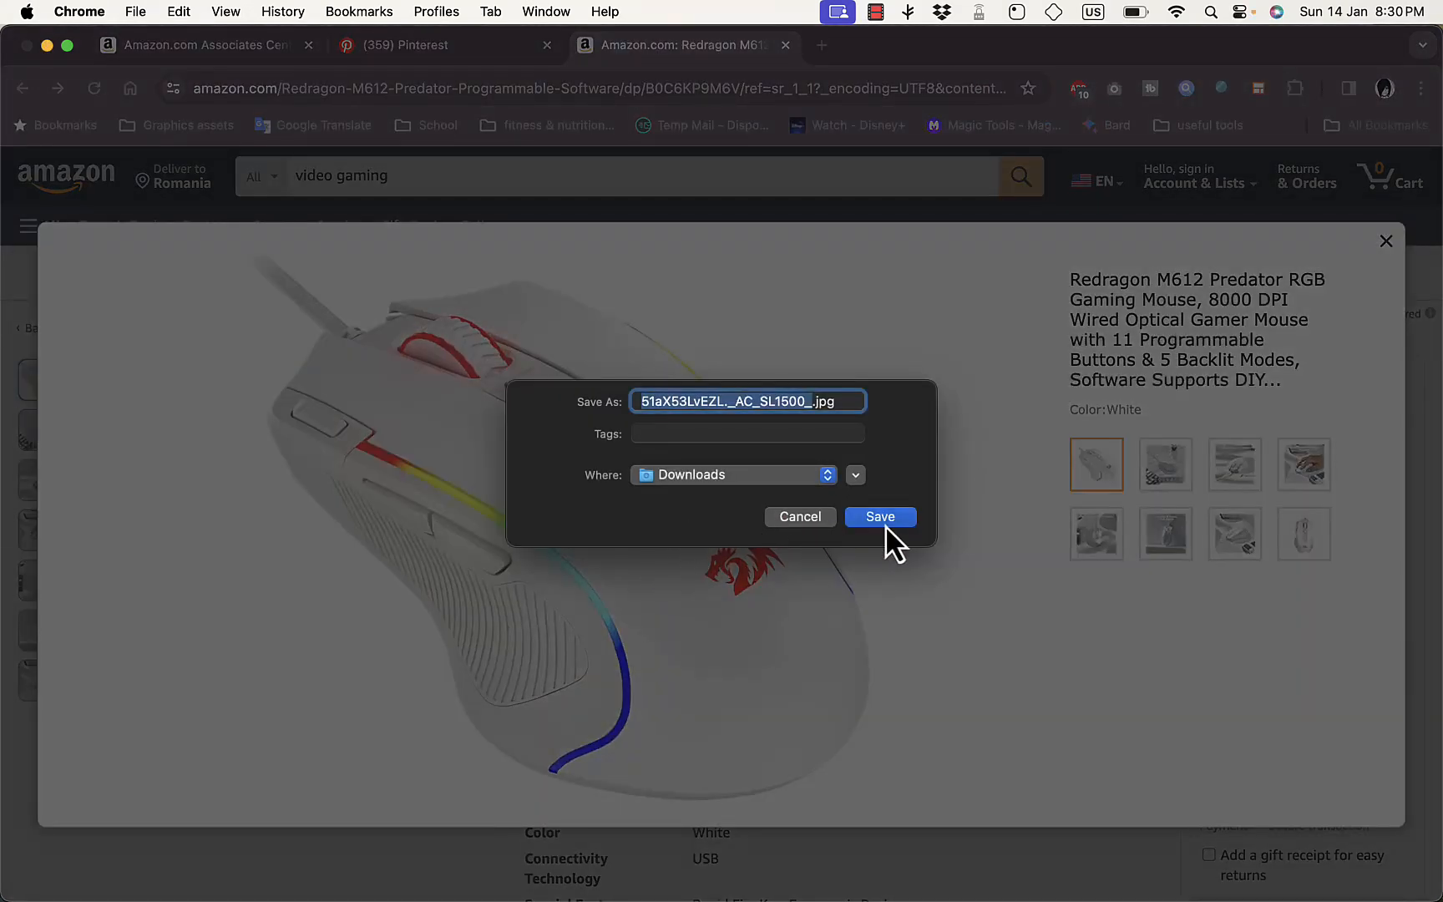
left_click(890, 519)
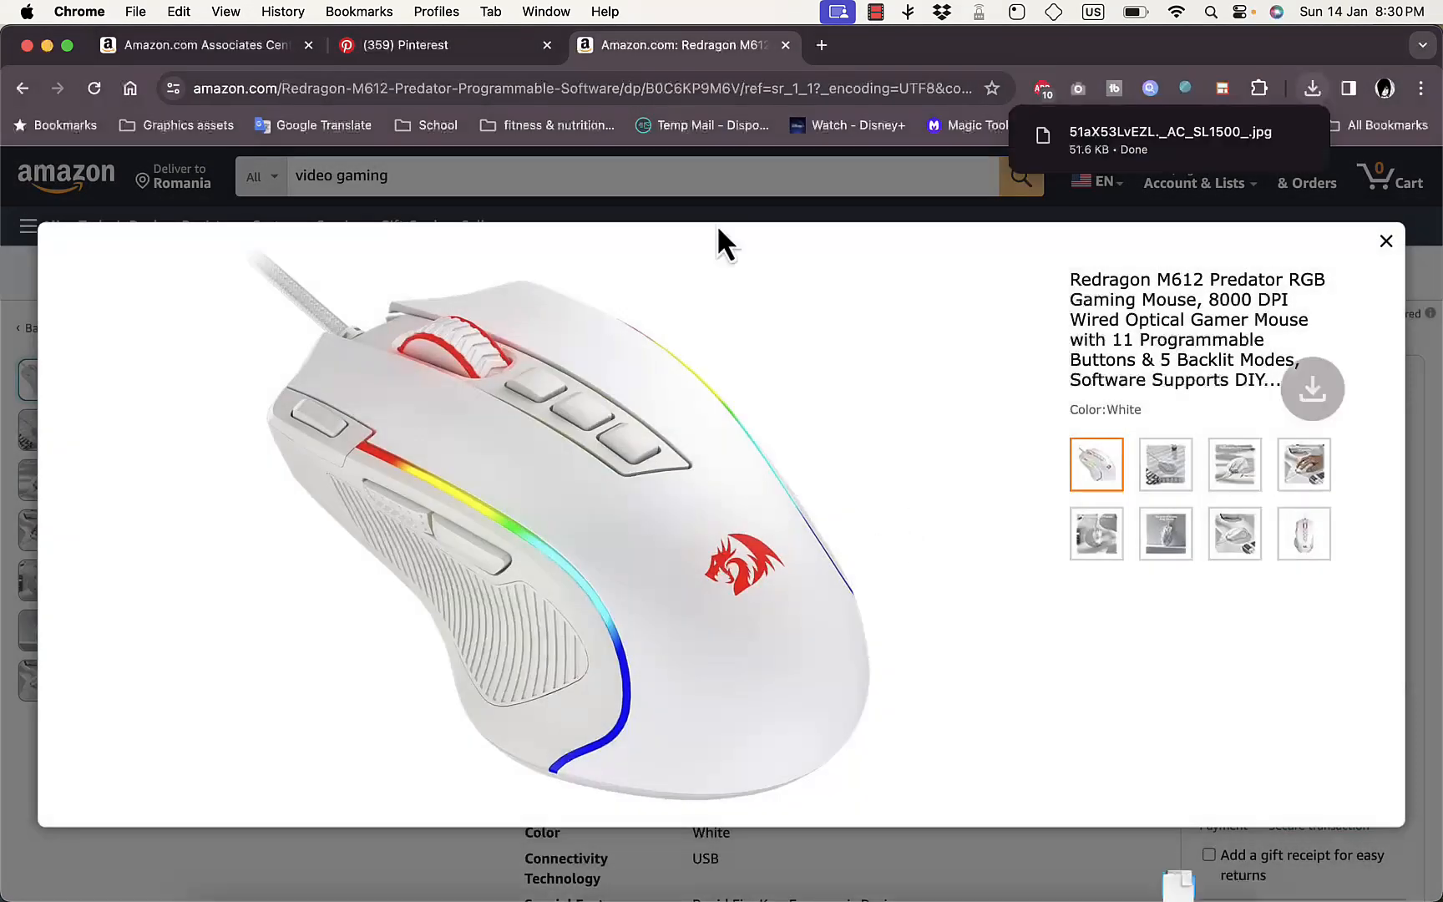
- Upload 51aX53LvEZL._AC_SL1500_.jpg from Downloads as the image of the new Pinterest Pin
left_click(436, 54)
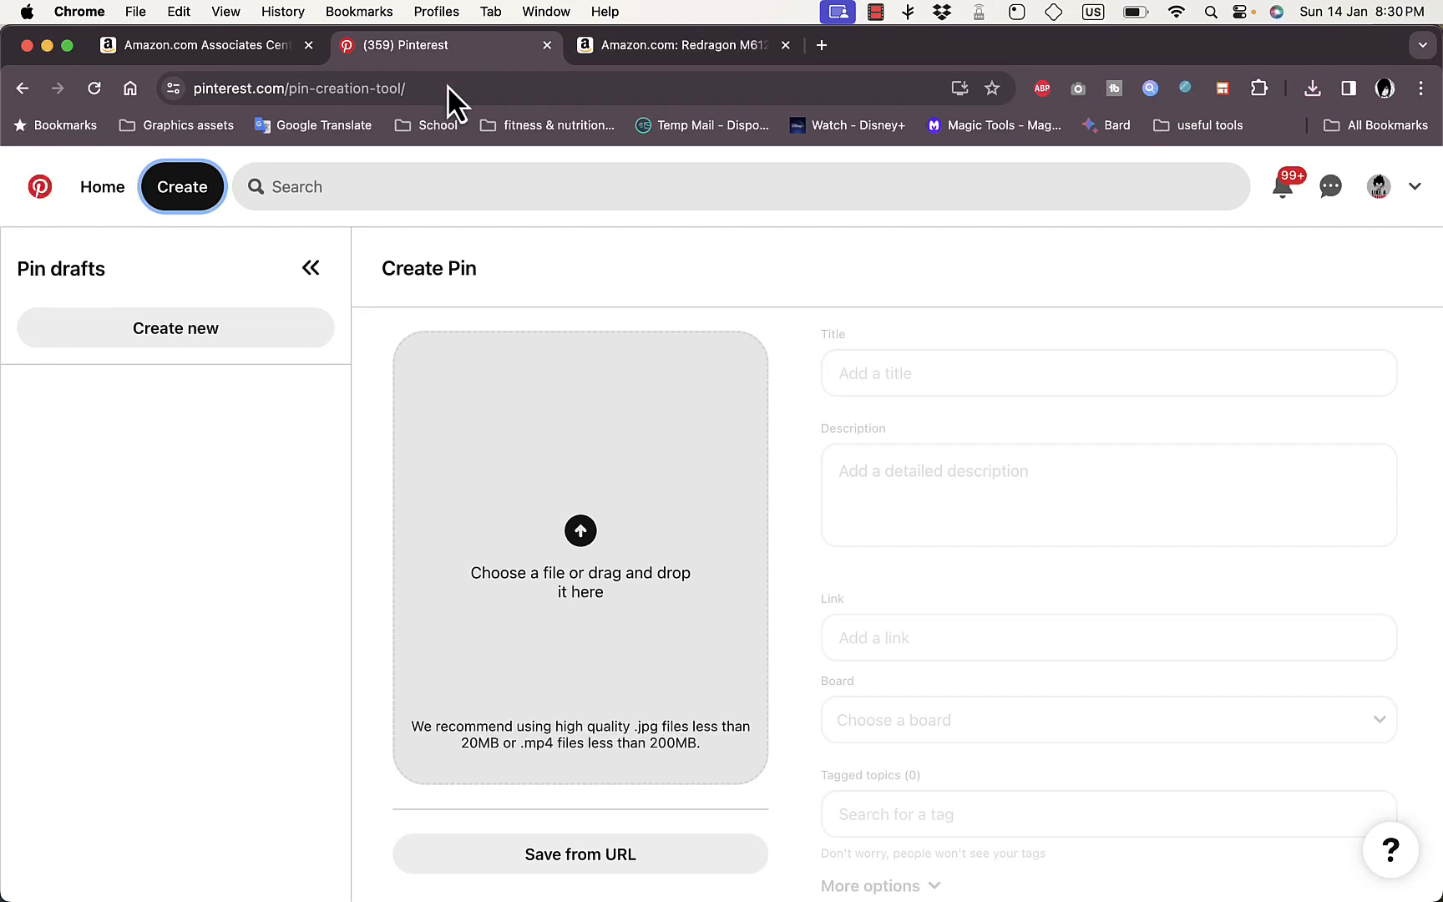
left_click(580, 547)
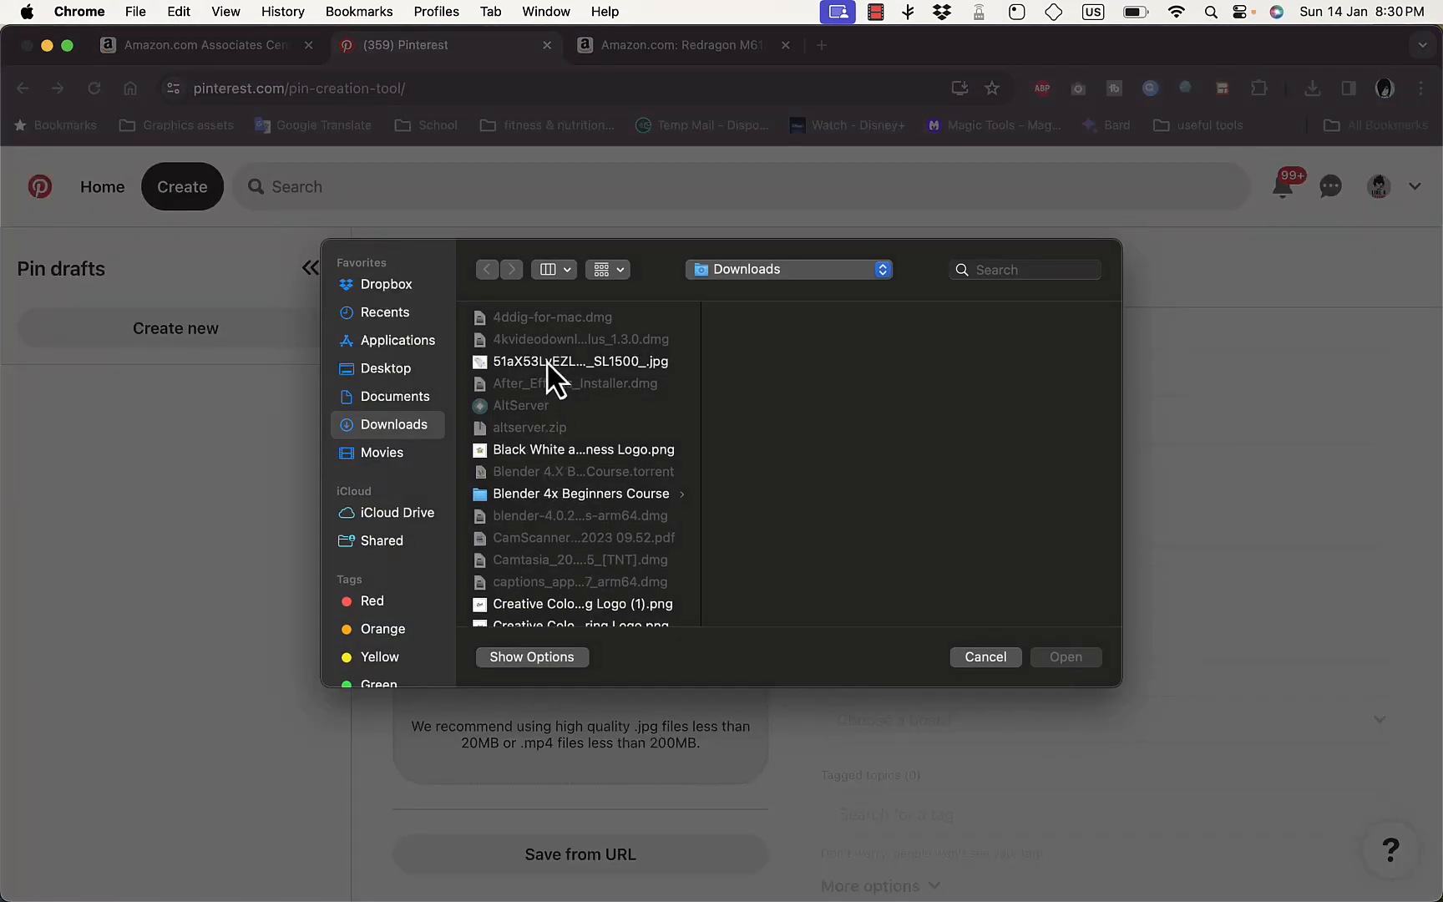
left_click(546, 362)
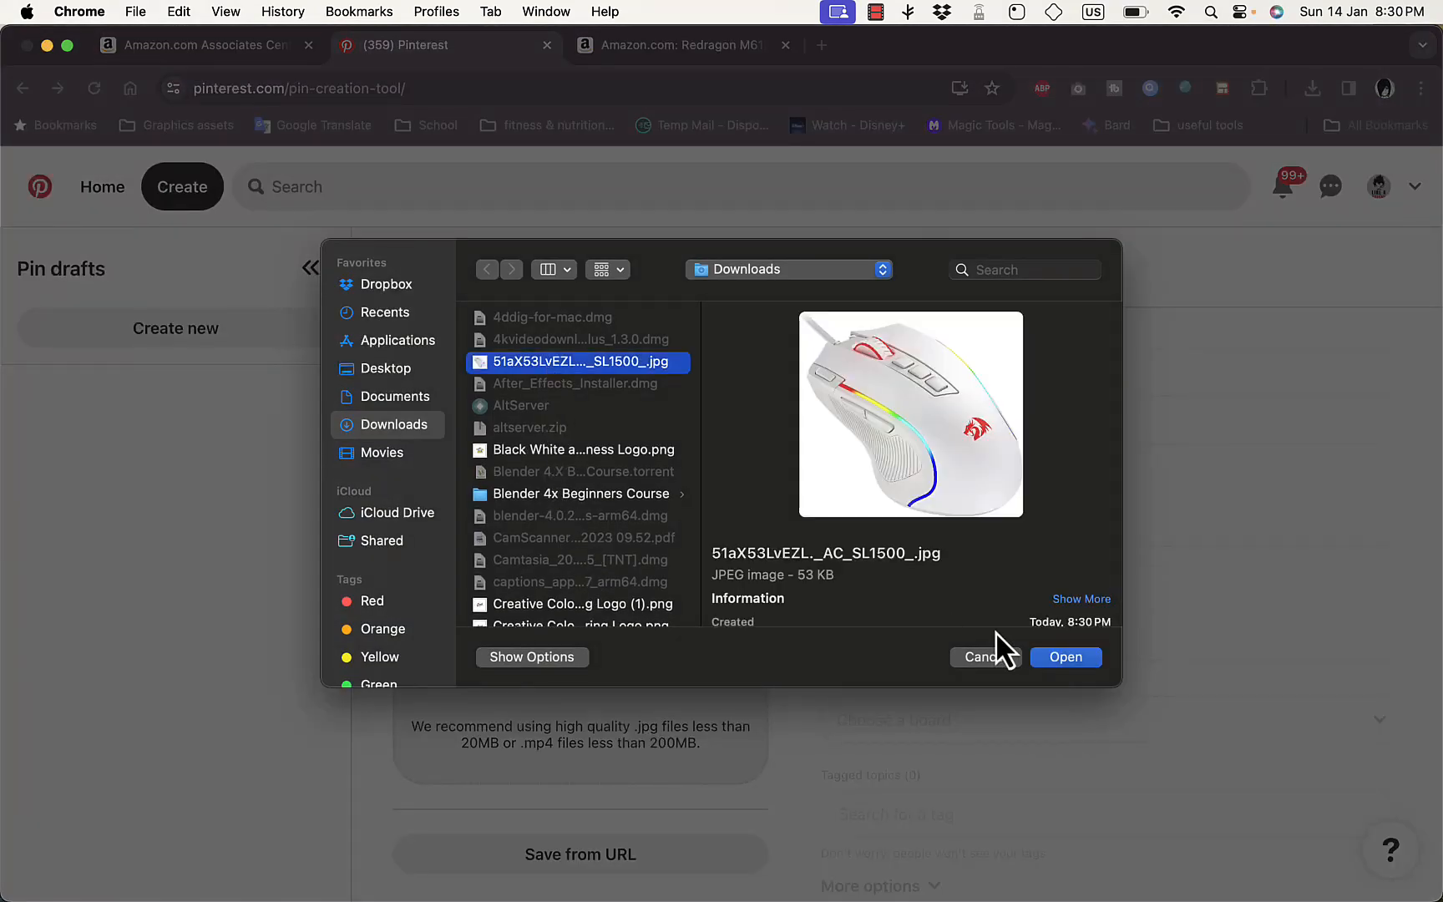
left_click(1073, 660)
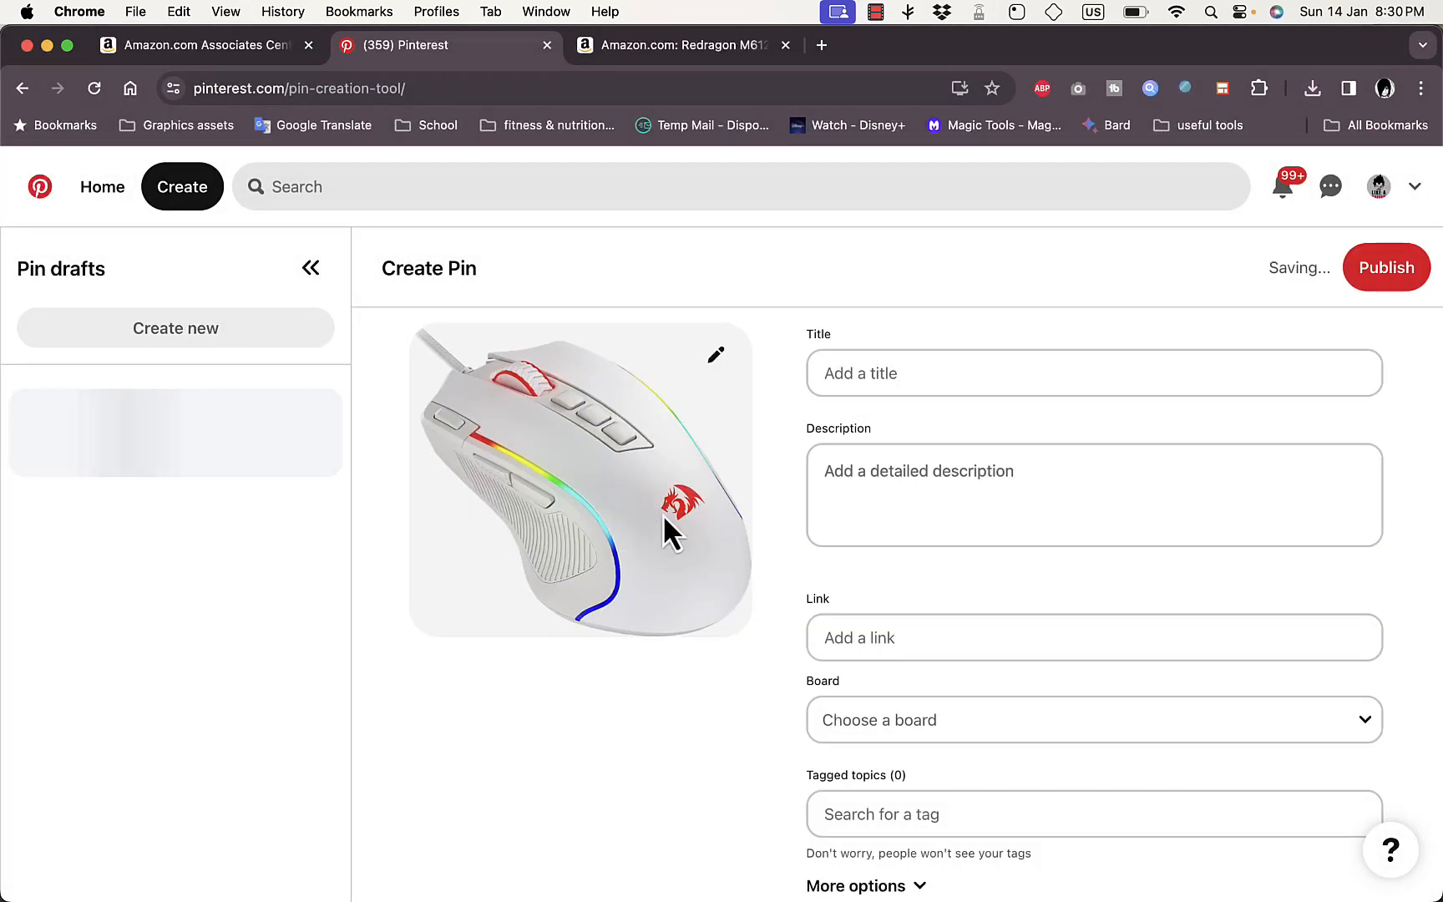
- Title the Pin "gaming mouse"
left_click(954, 383)
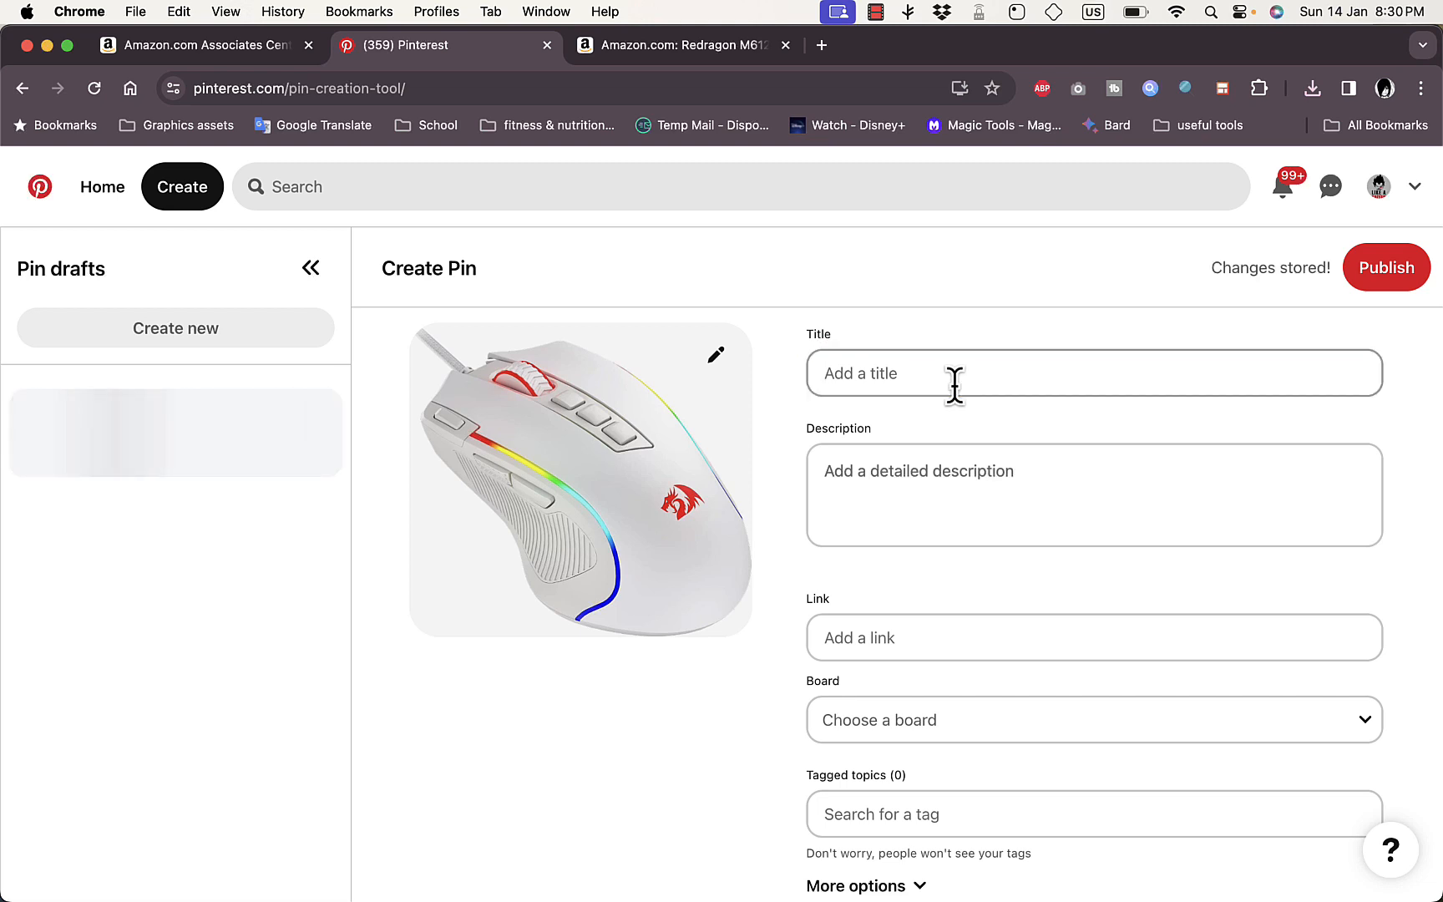
scroll(955, 385, "down", 1)
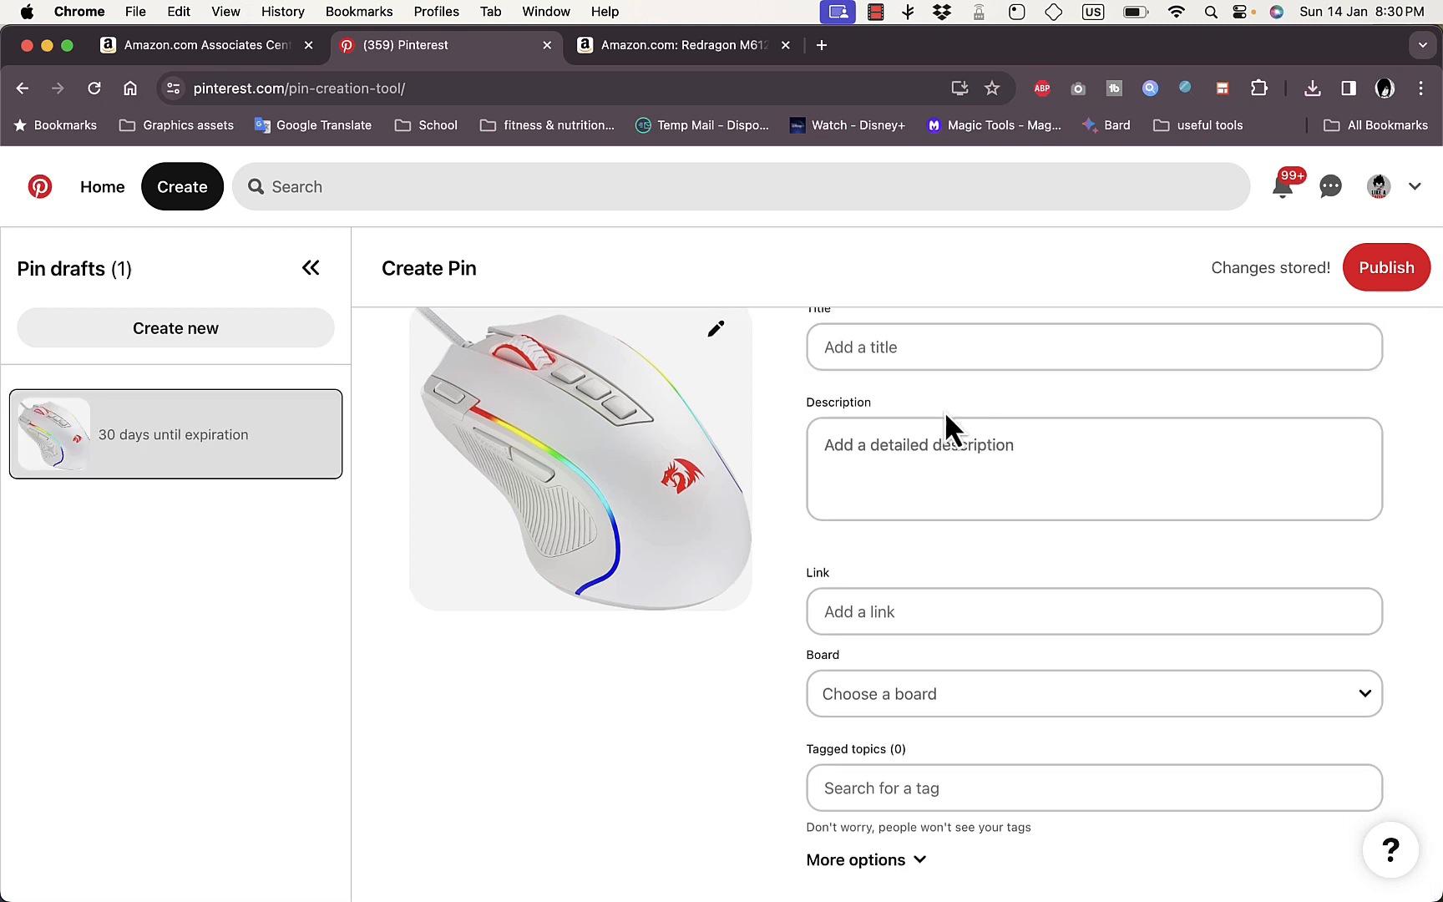
left_click(918, 351)
type("gam")
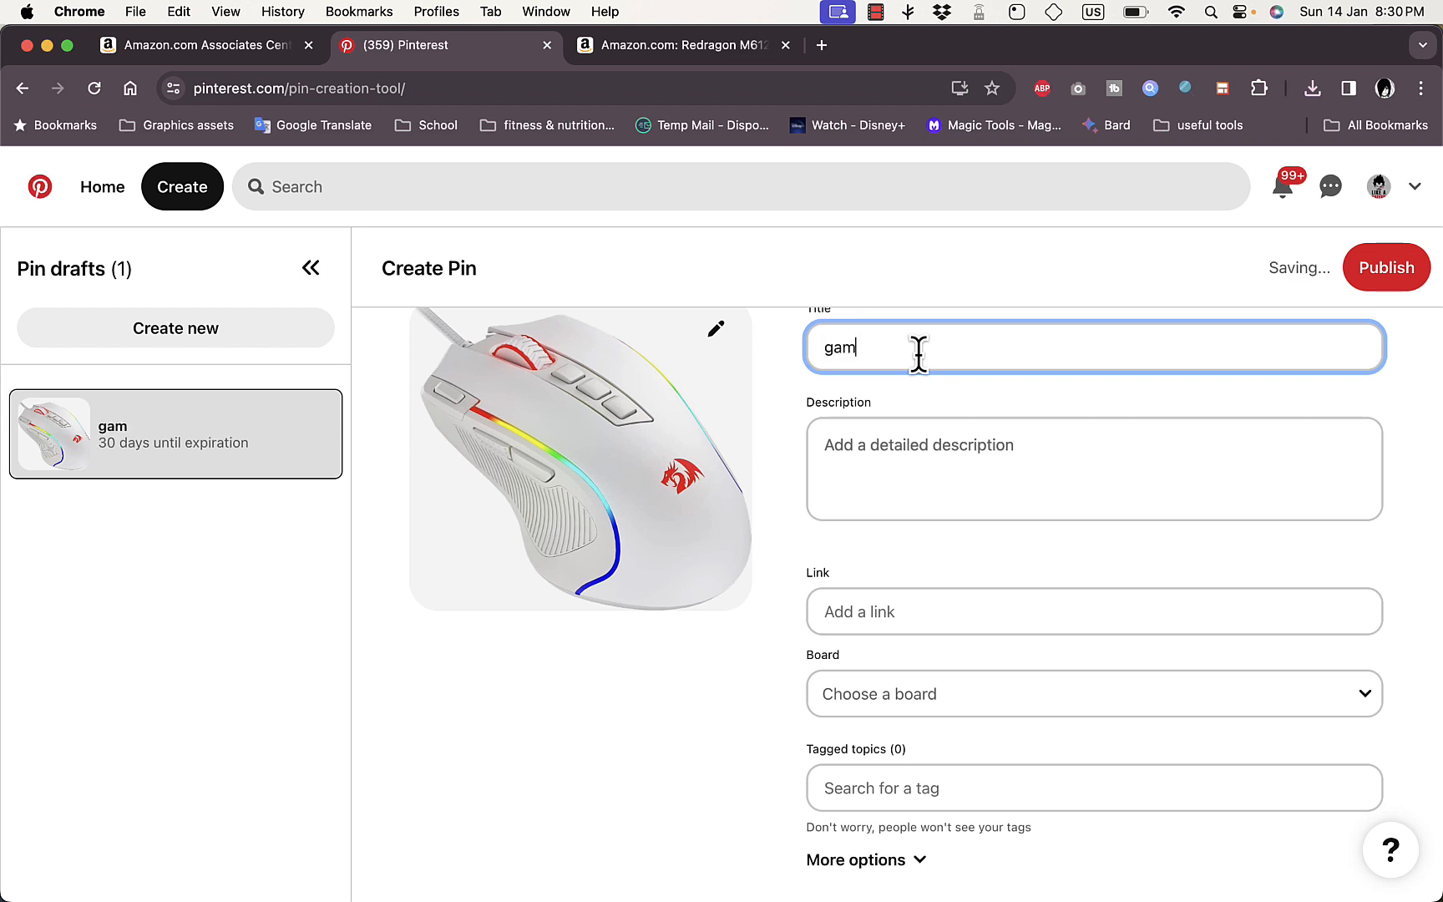
type("ing mo")
type("use")
- Enter the Pin description "get this amazing redragon gaming mouse for a limited time discount!"
left_click(960, 455)
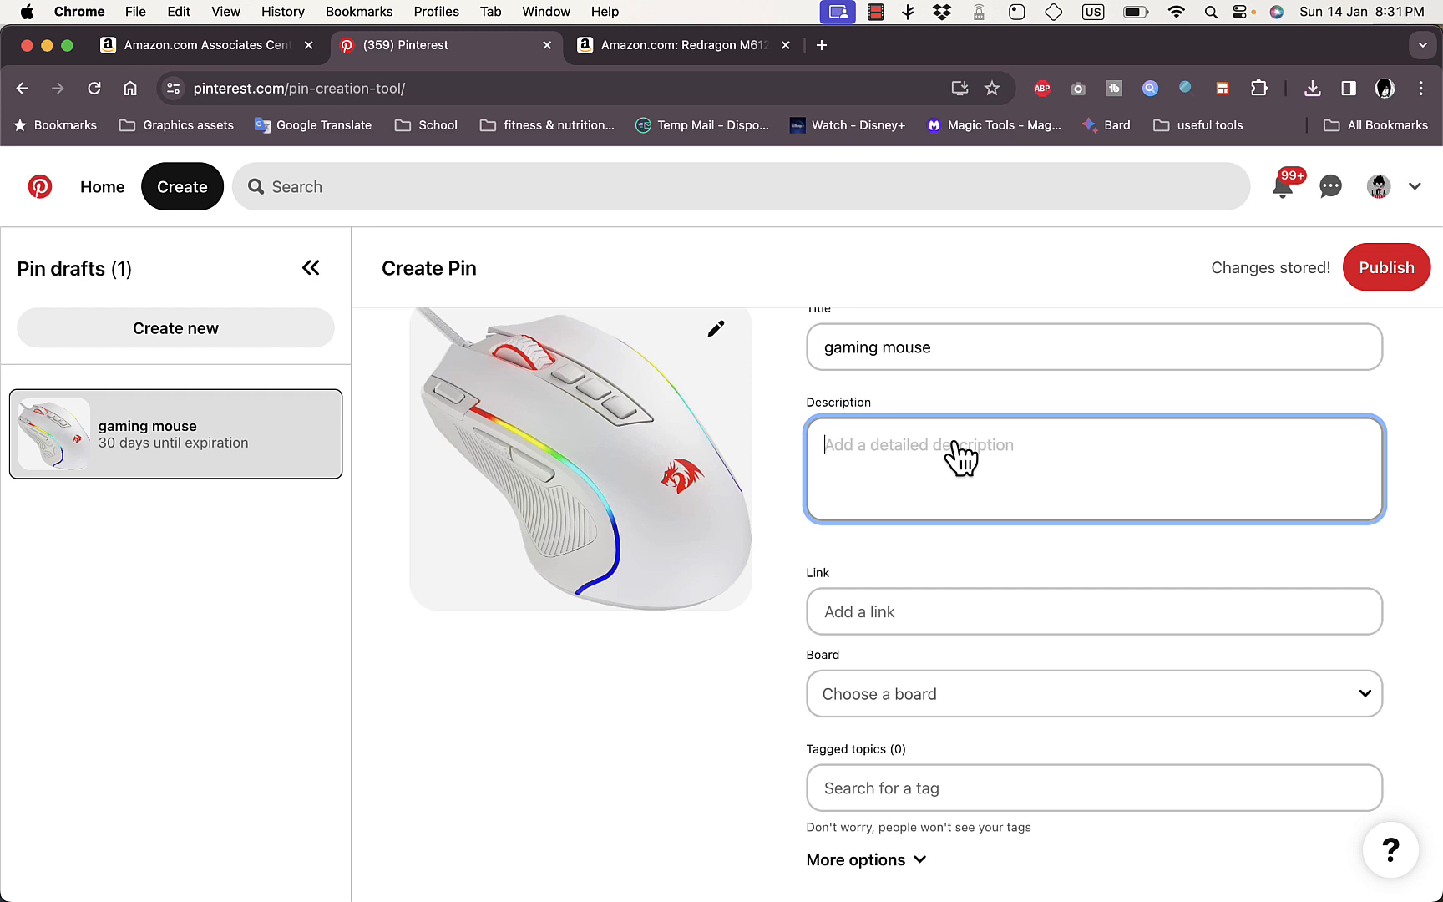
type("get ")
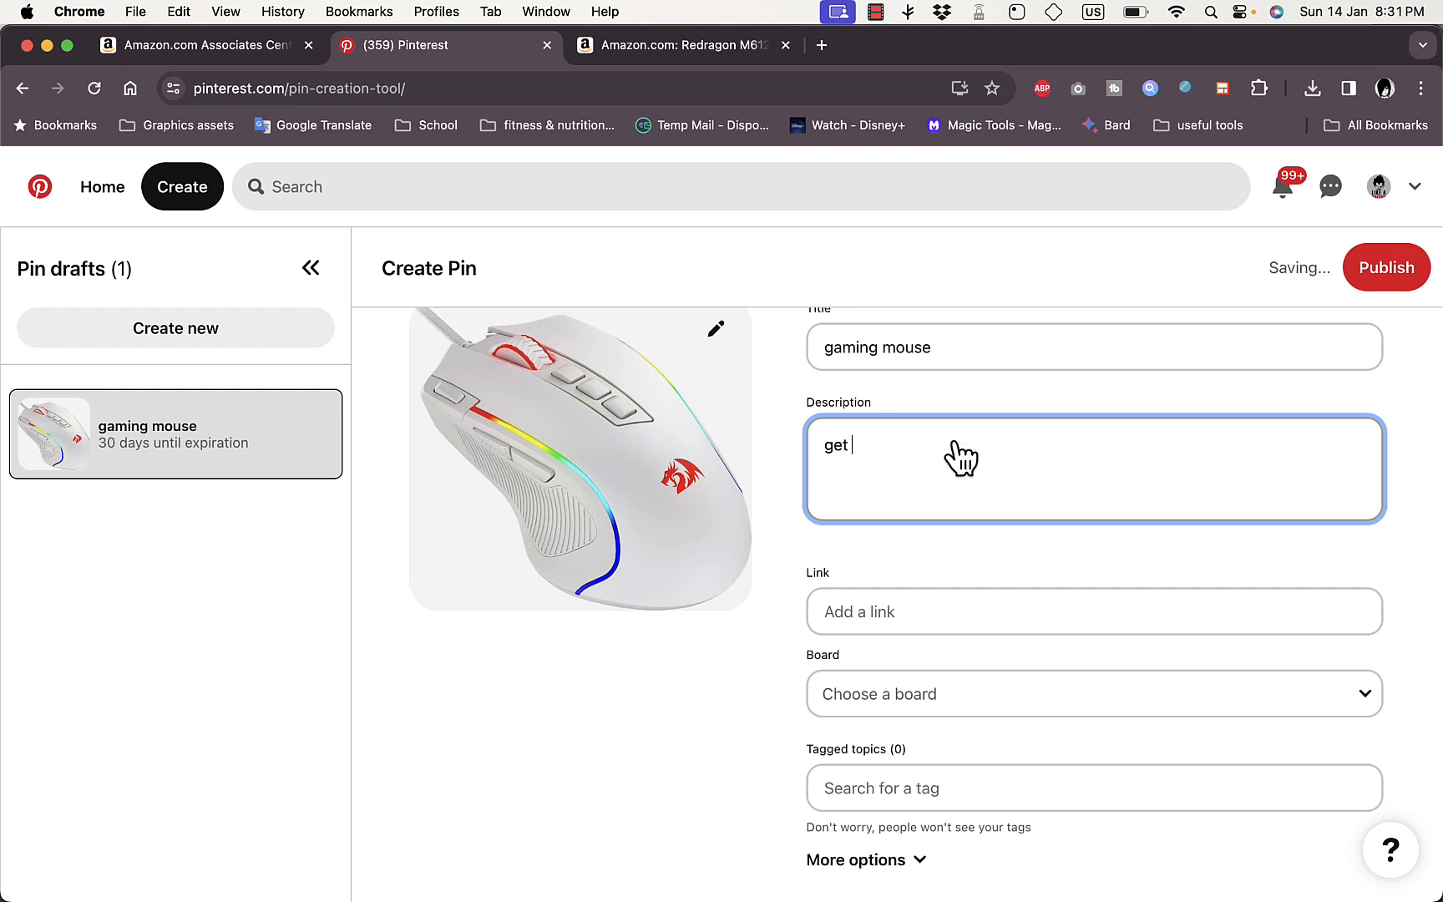
type("this amazing redragon gami")
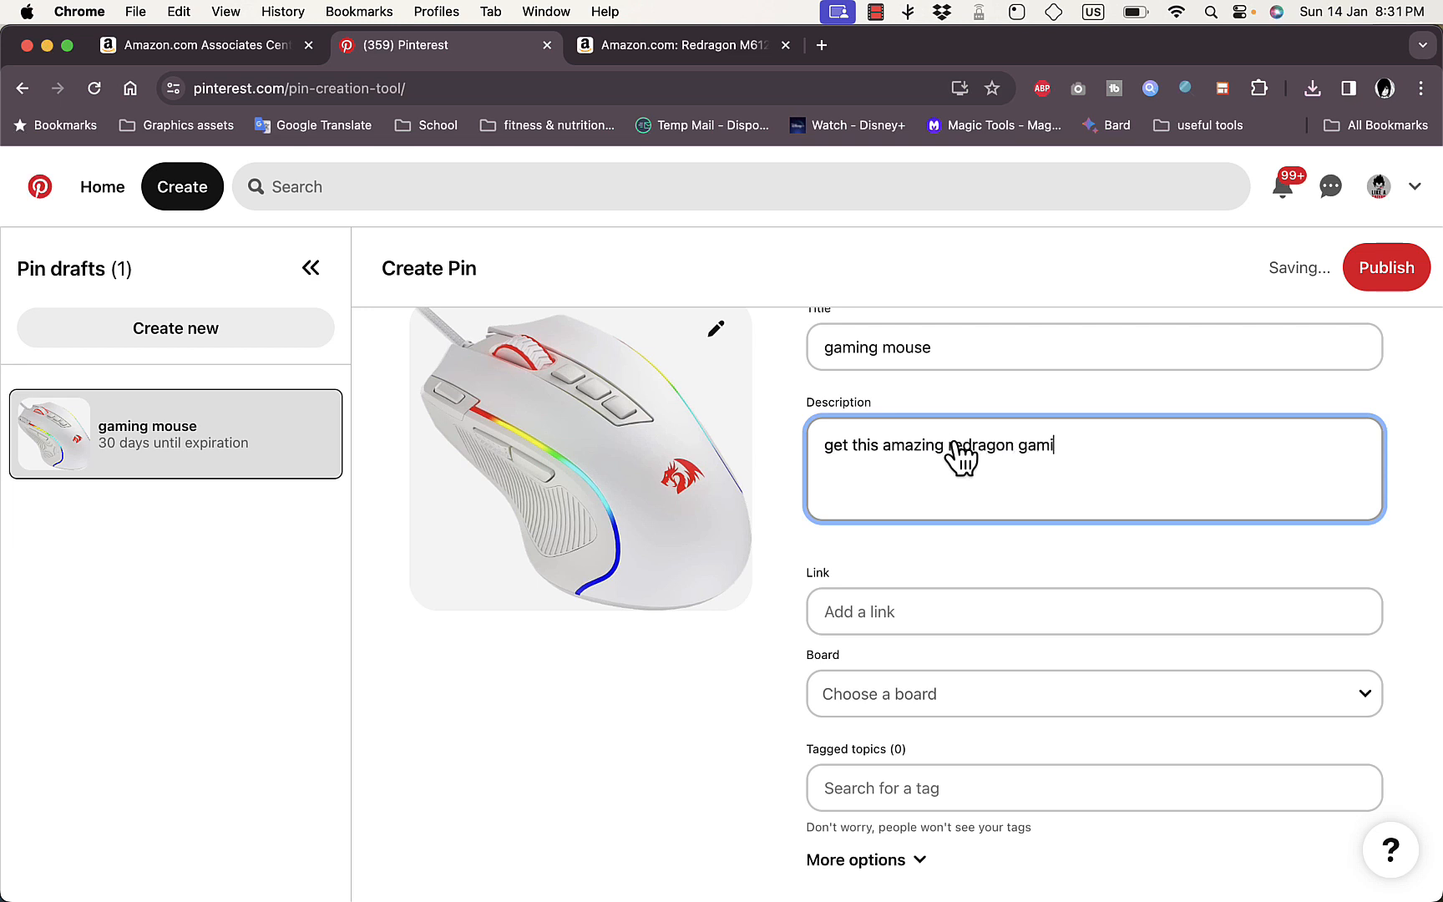
type("ng mouse for a limit")
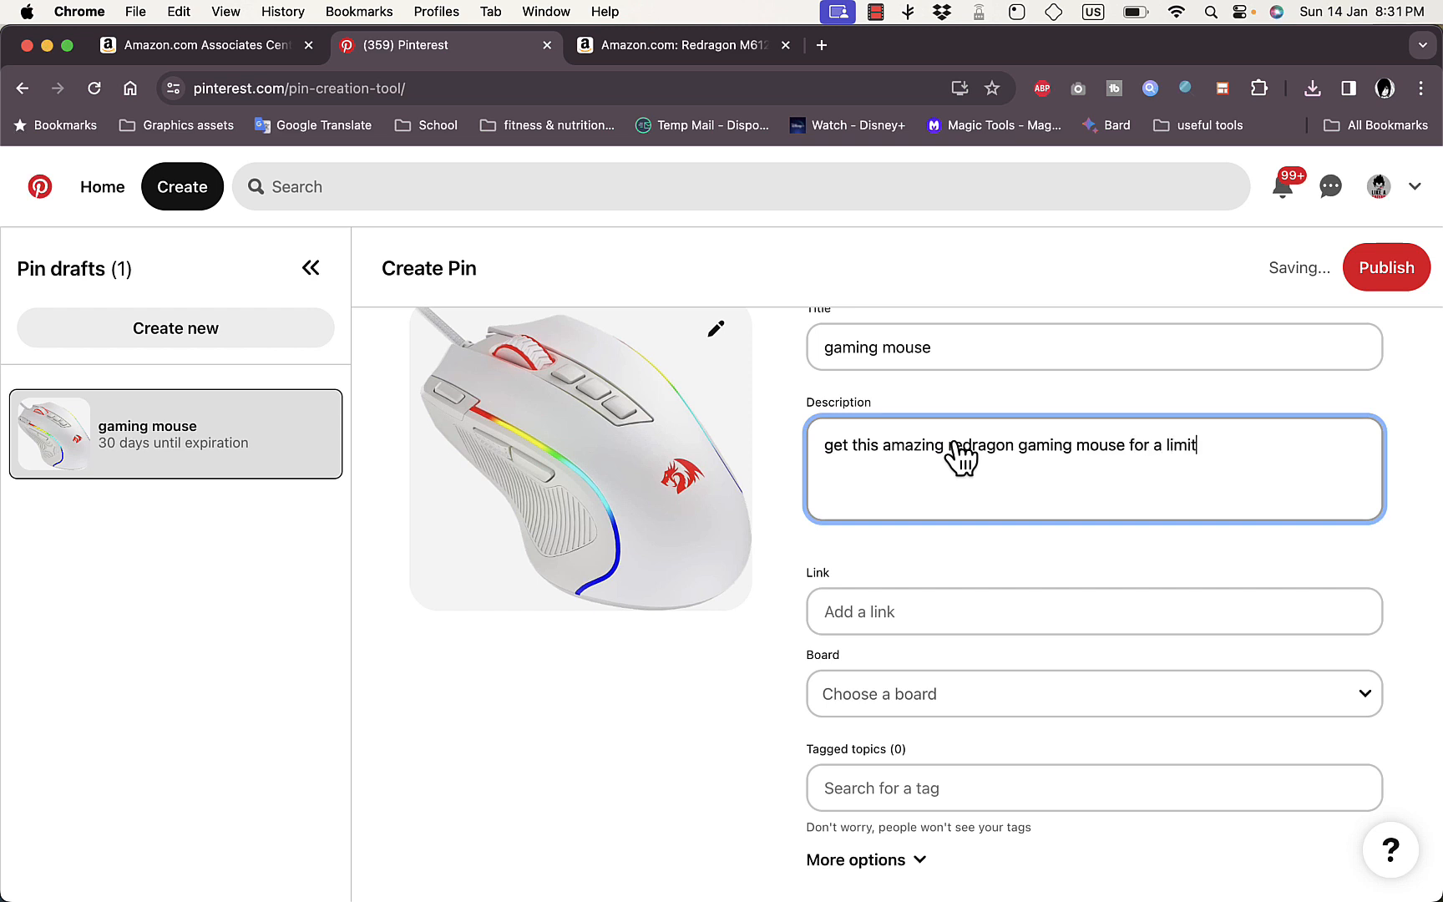
type("ed time discount")
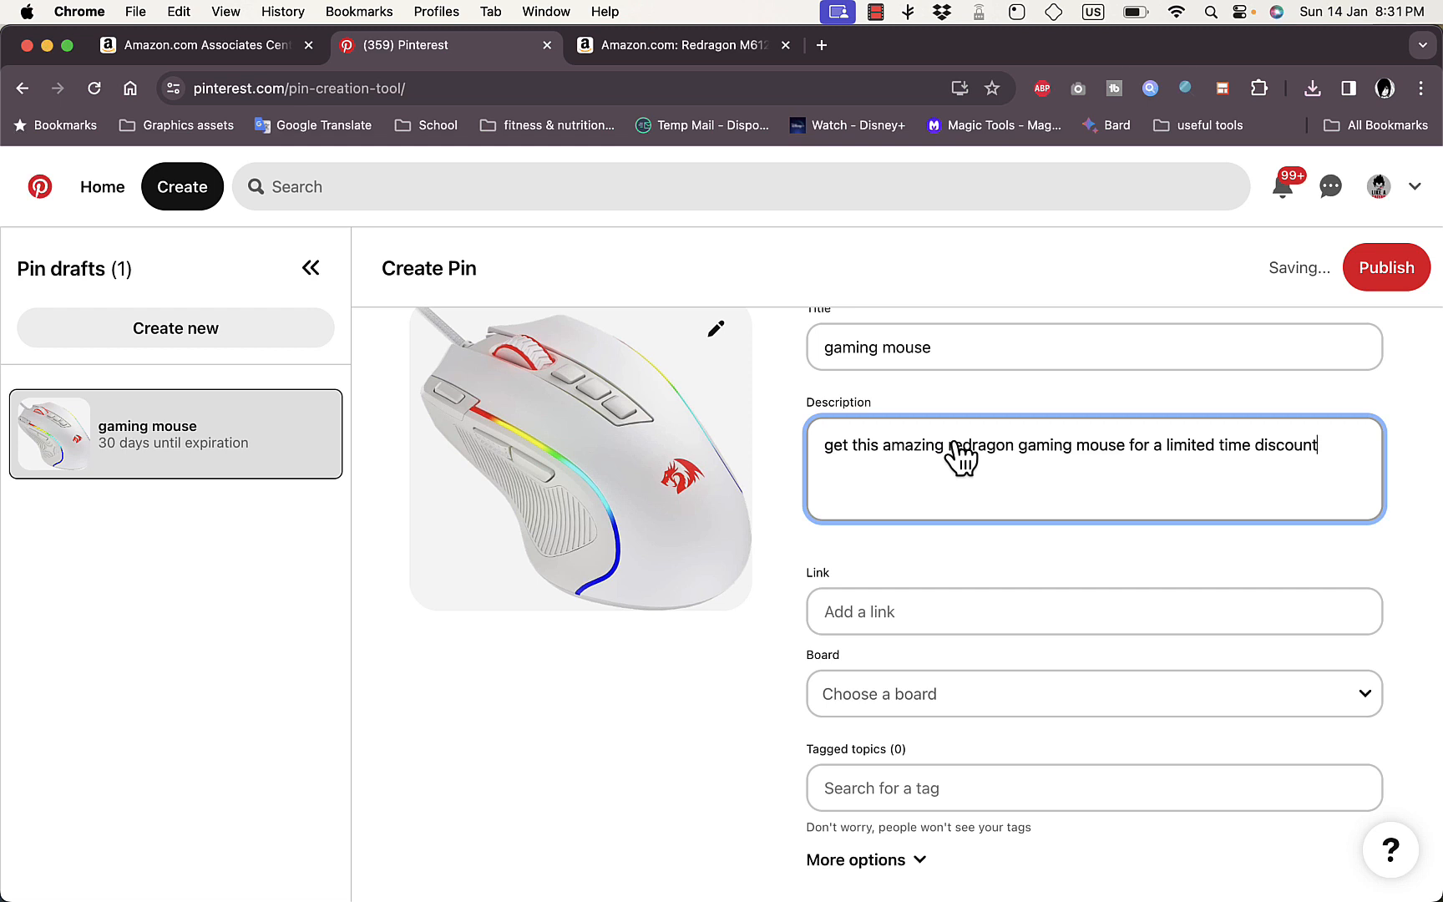
type("!")
- Copy the Redragon M612 mouse's Amazon page address and paste it as the Pin's link
left_click(939, 611)
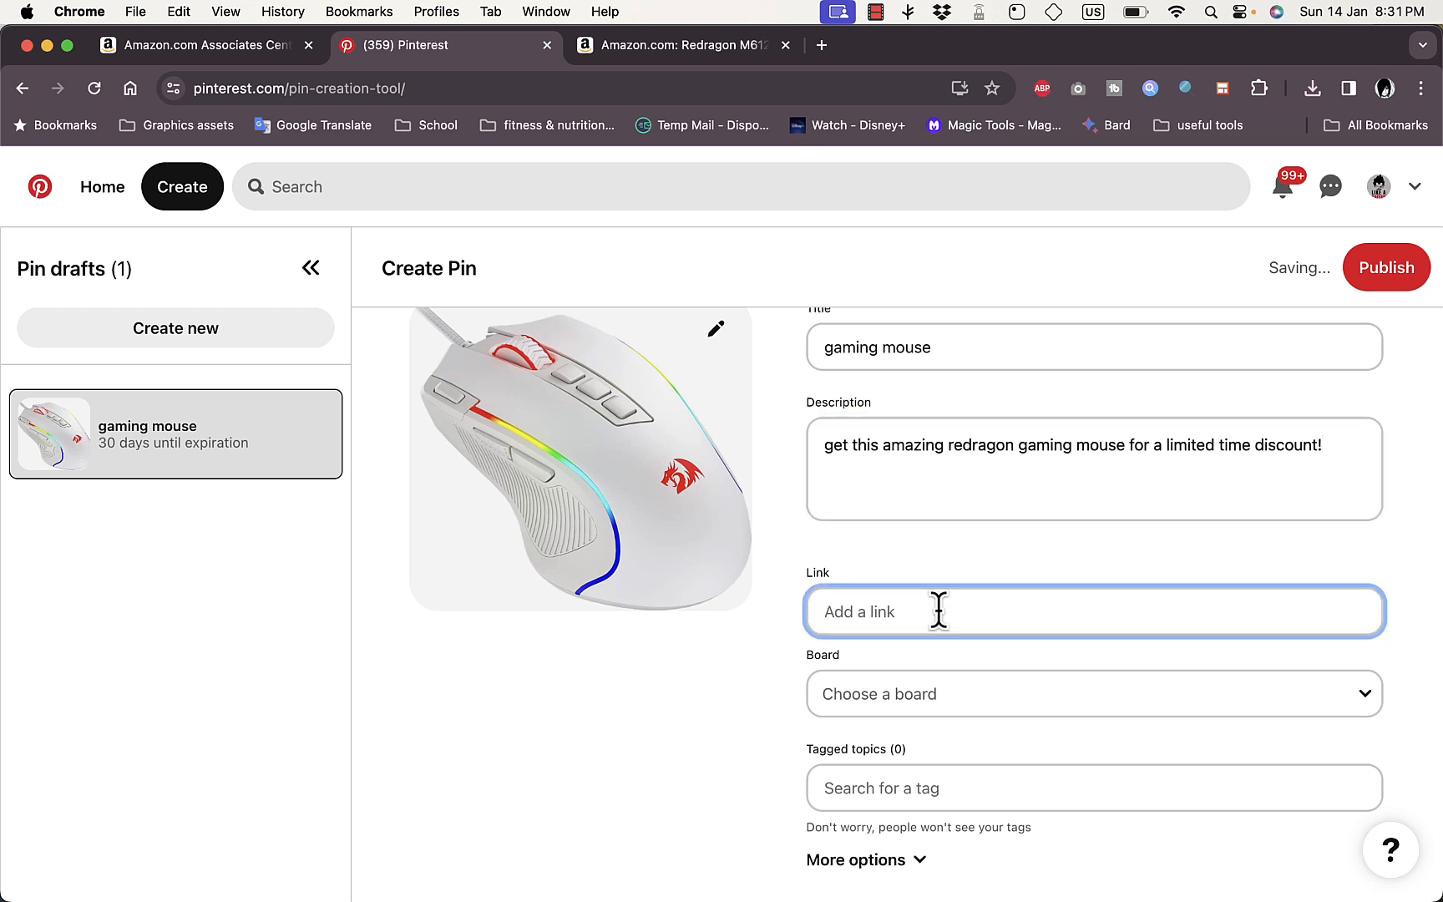
left_click(647, 48)
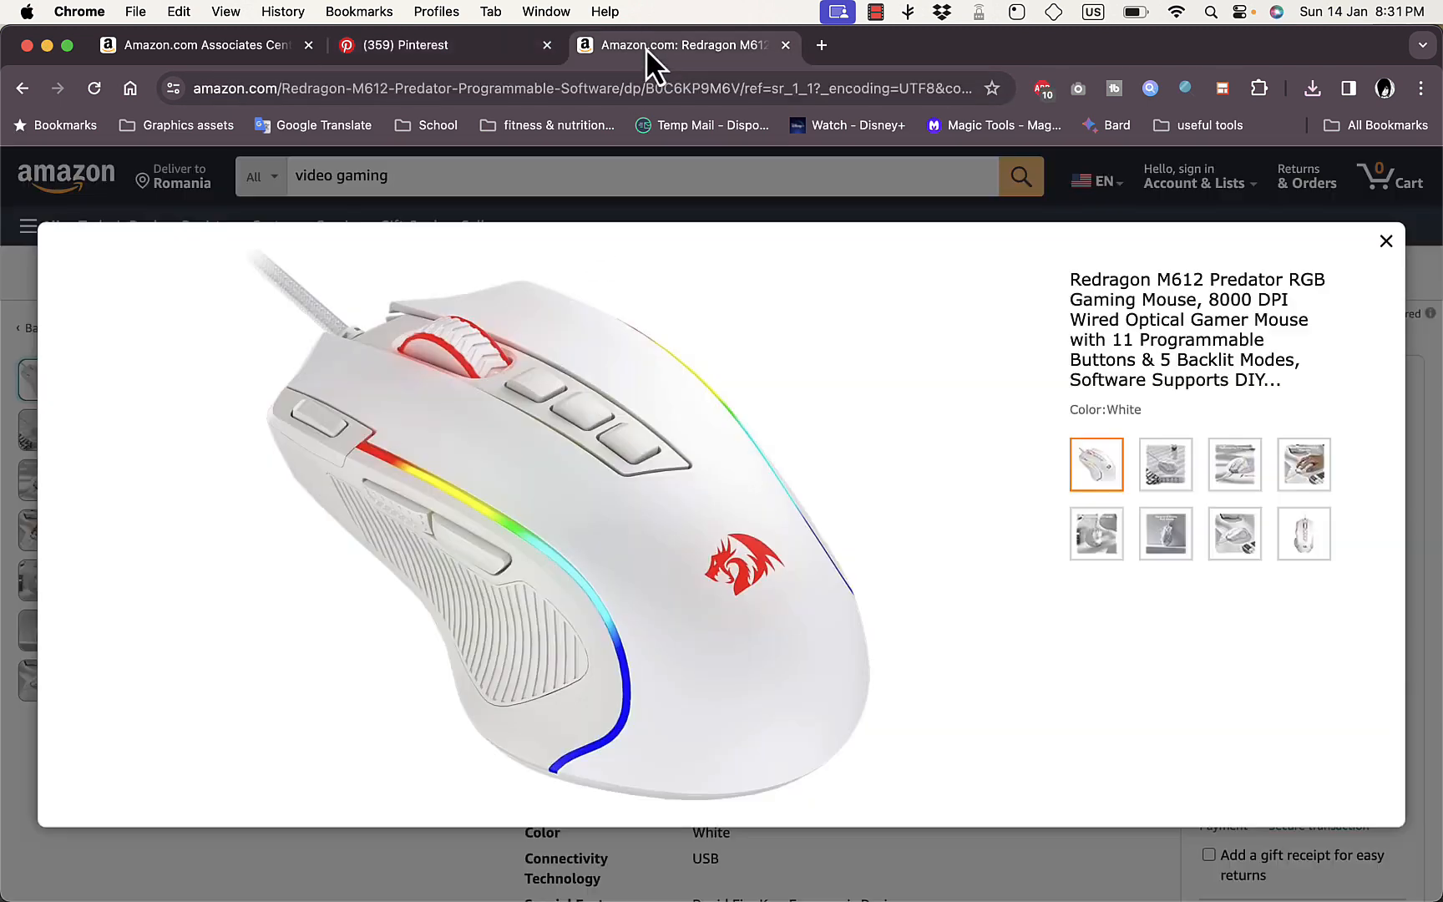
left_click(1386, 242)
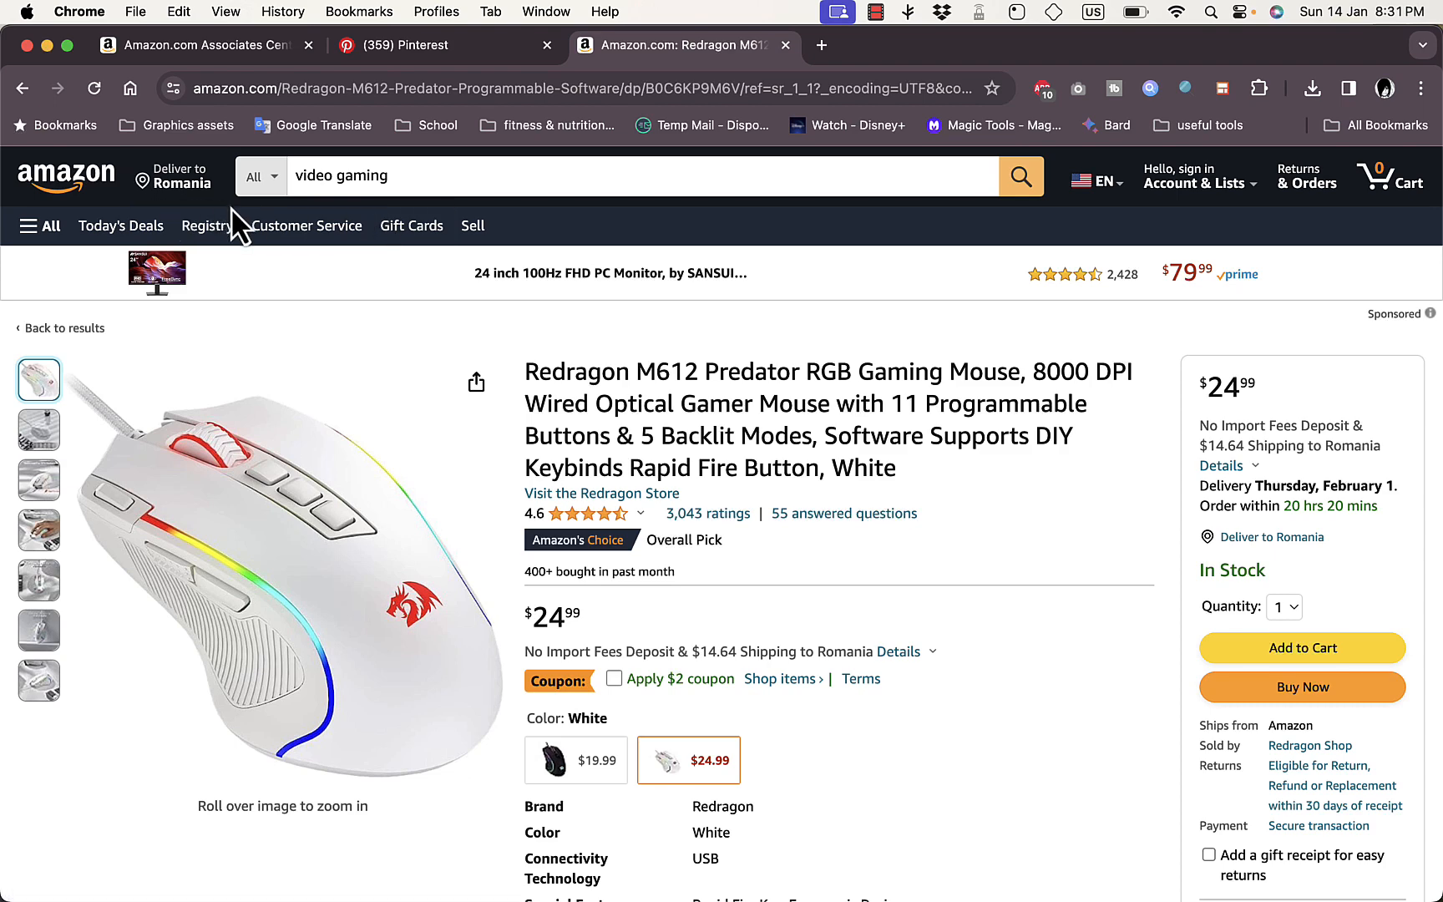
left_click(416, 57)
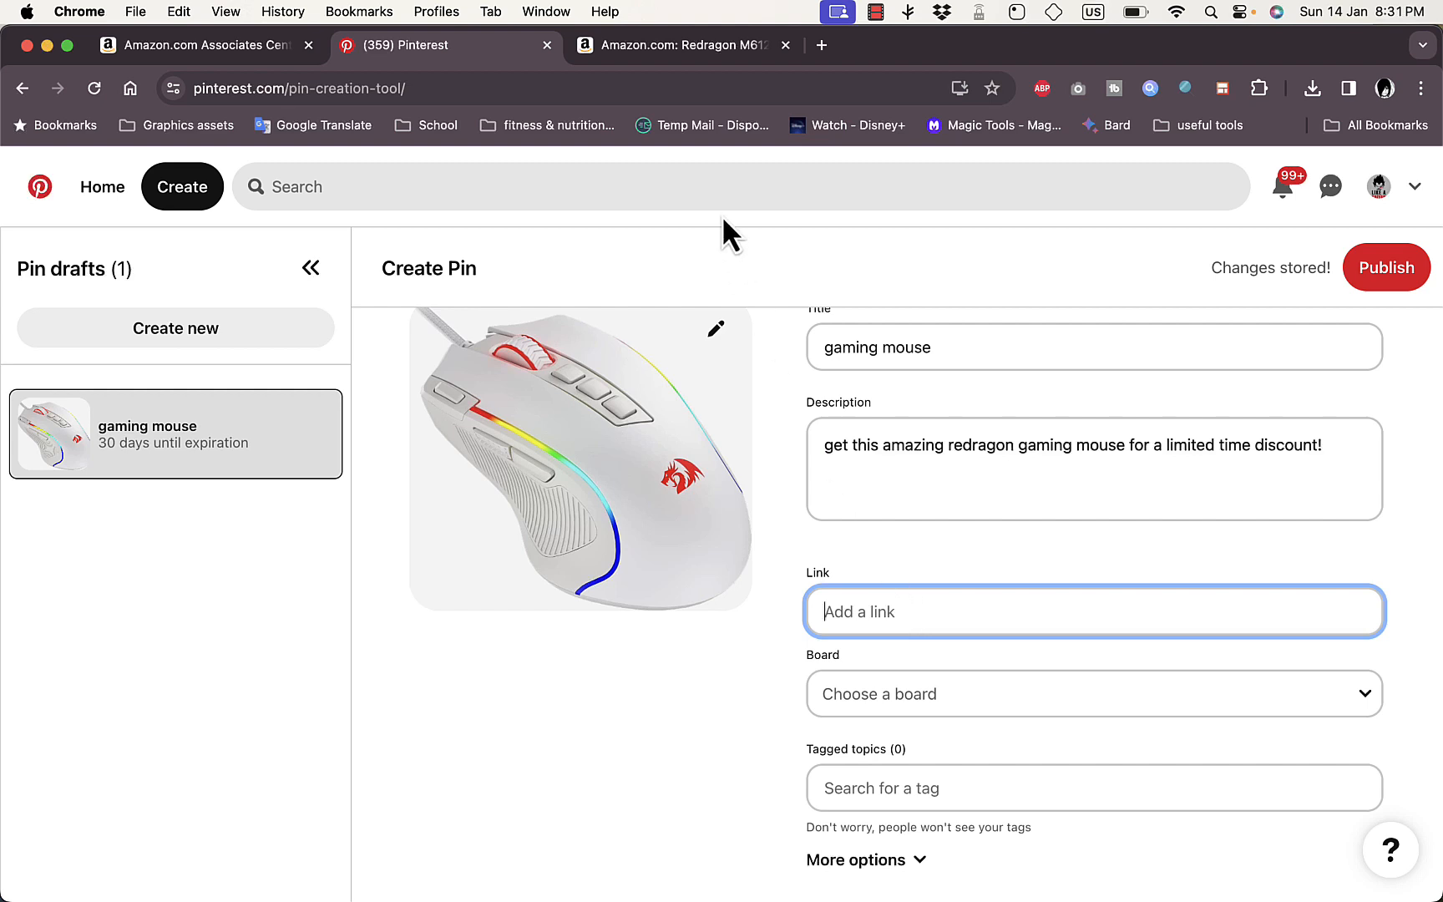
left_click(681, 58)
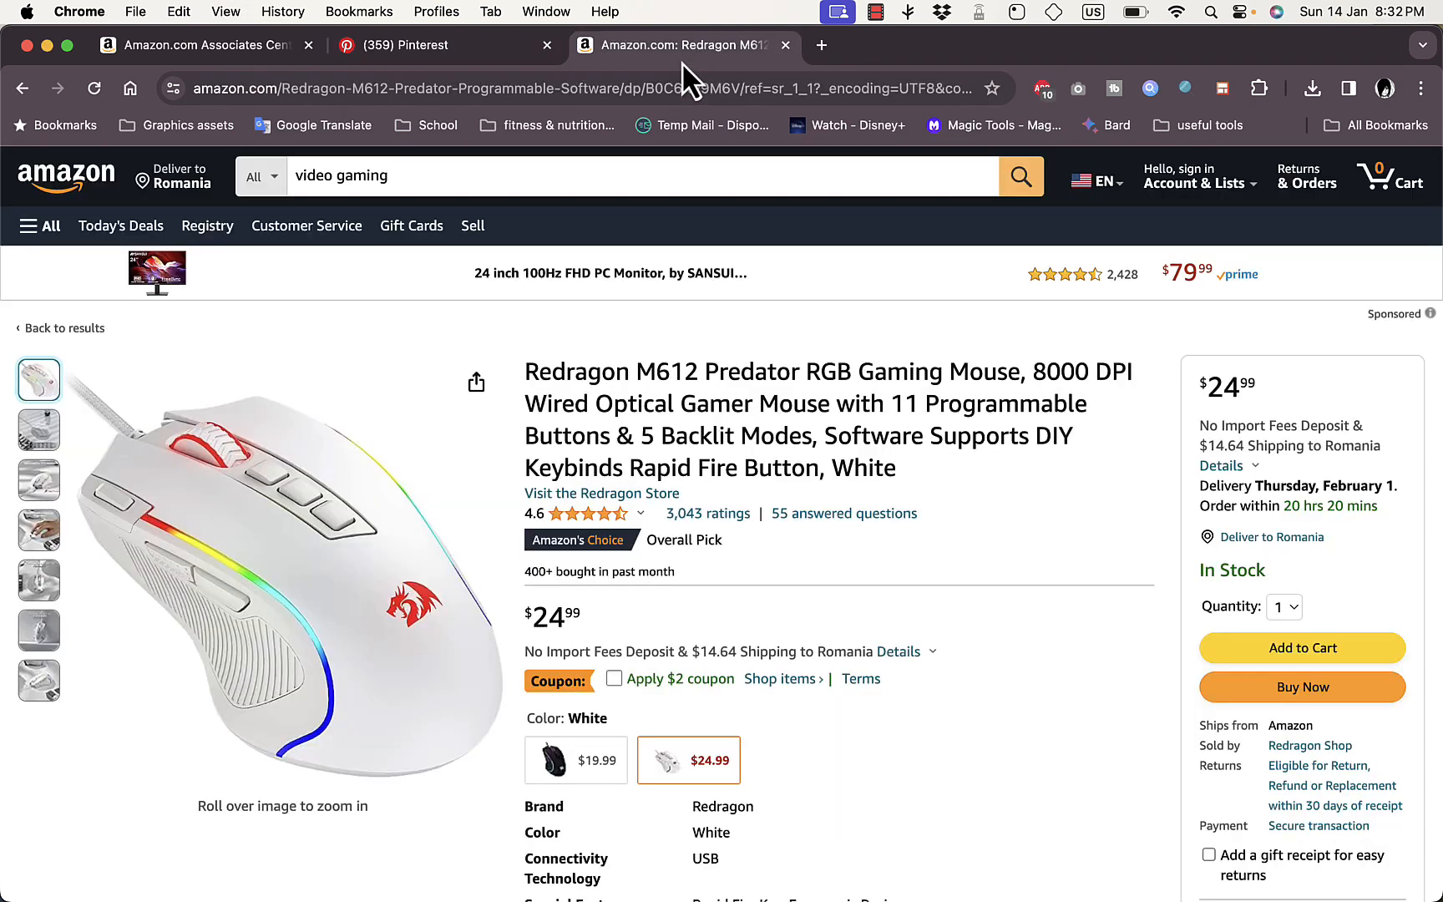
left_click(495, 88)
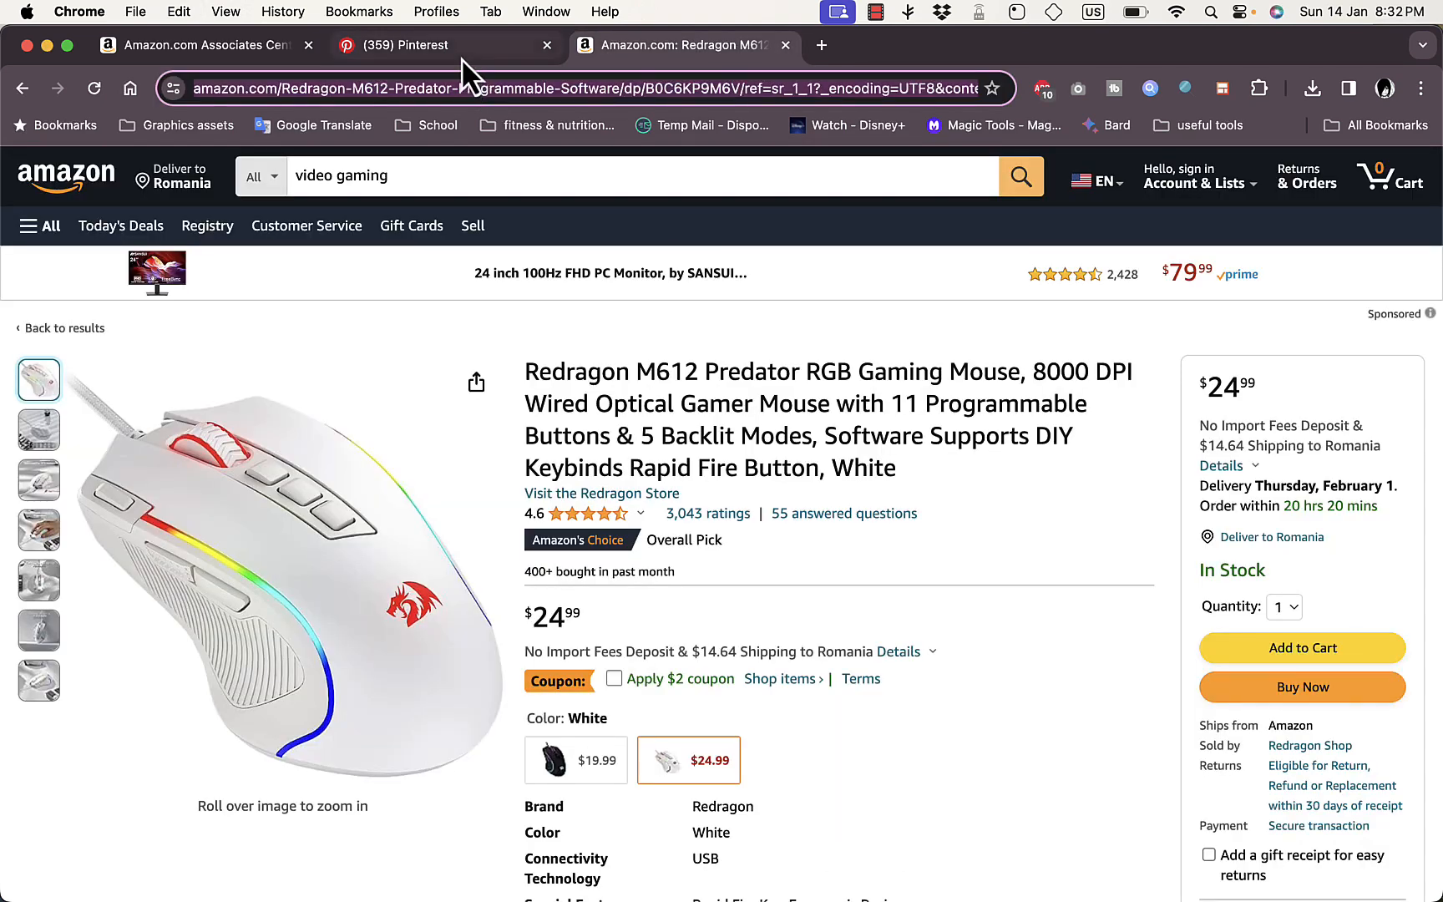
left_click(461, 52)
key("super+v")
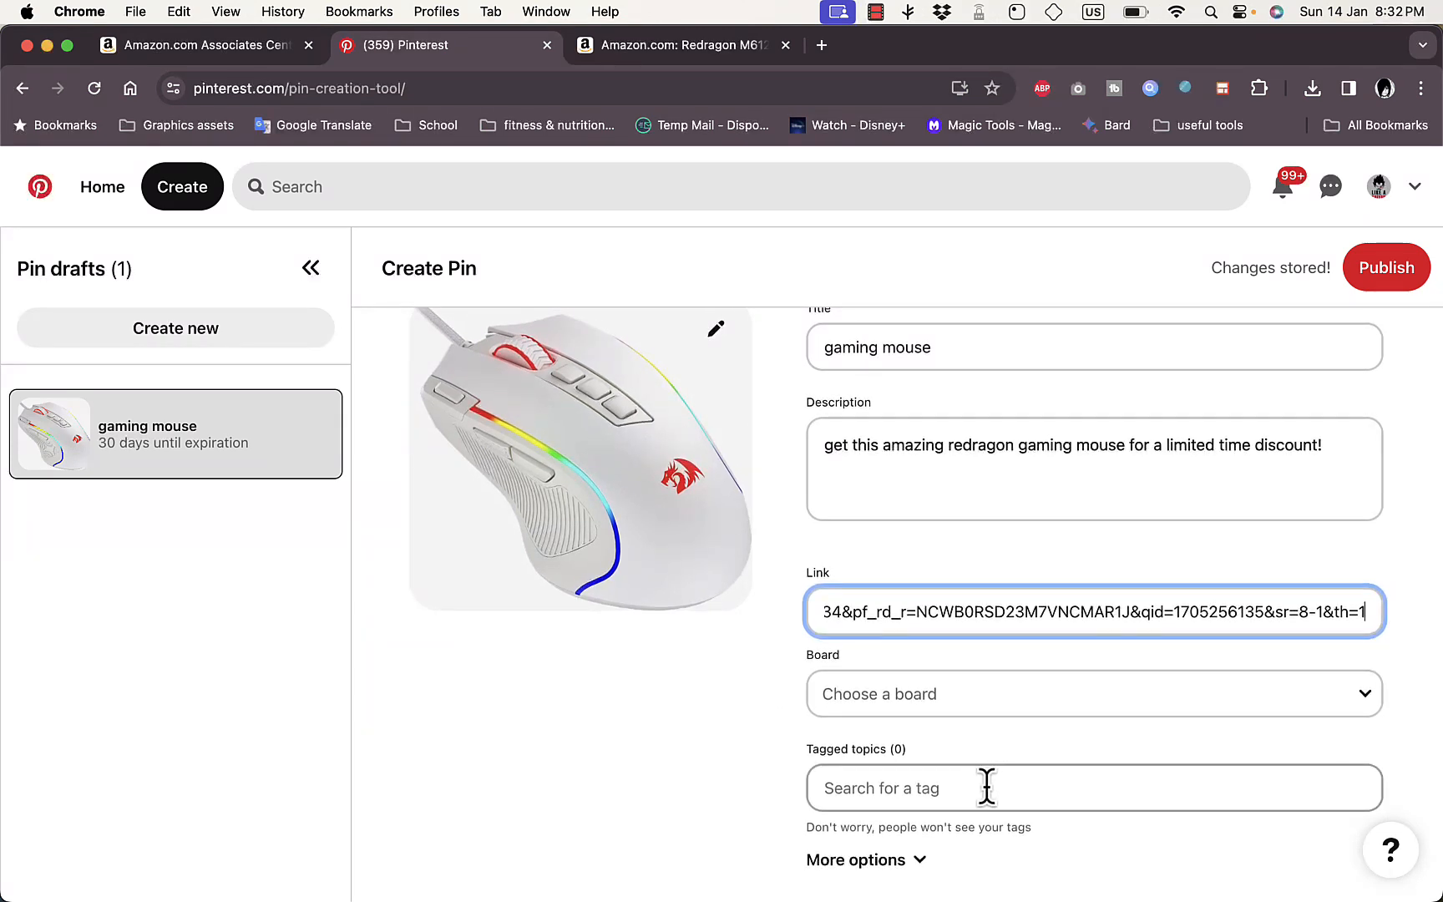
- Expand the Pin's additional options to view the comment and similar-products settings
left_click(934, 863)
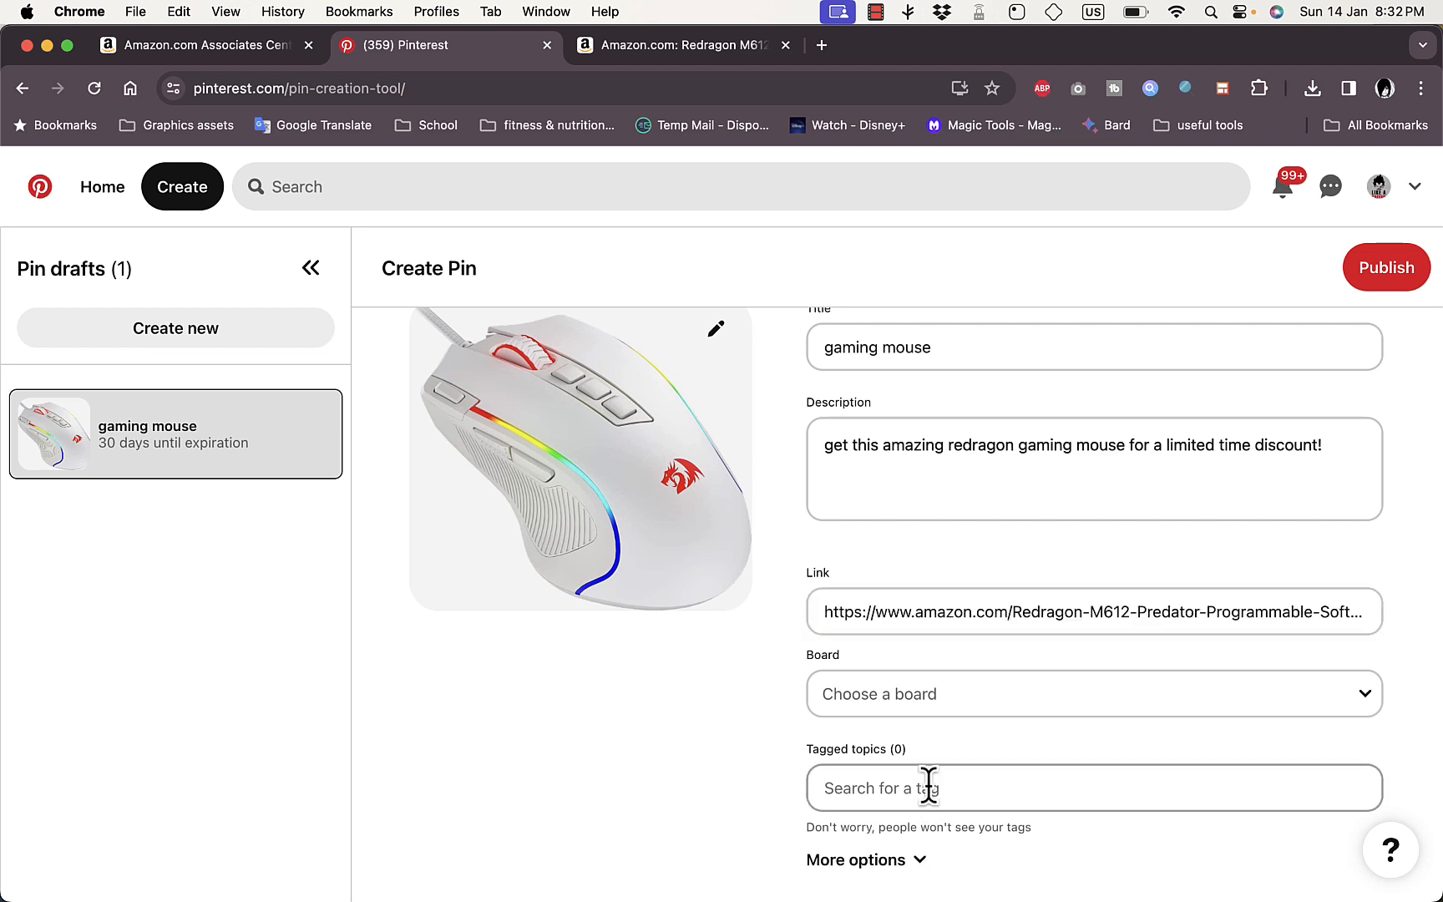
scroll(732, 773, "down", 3)
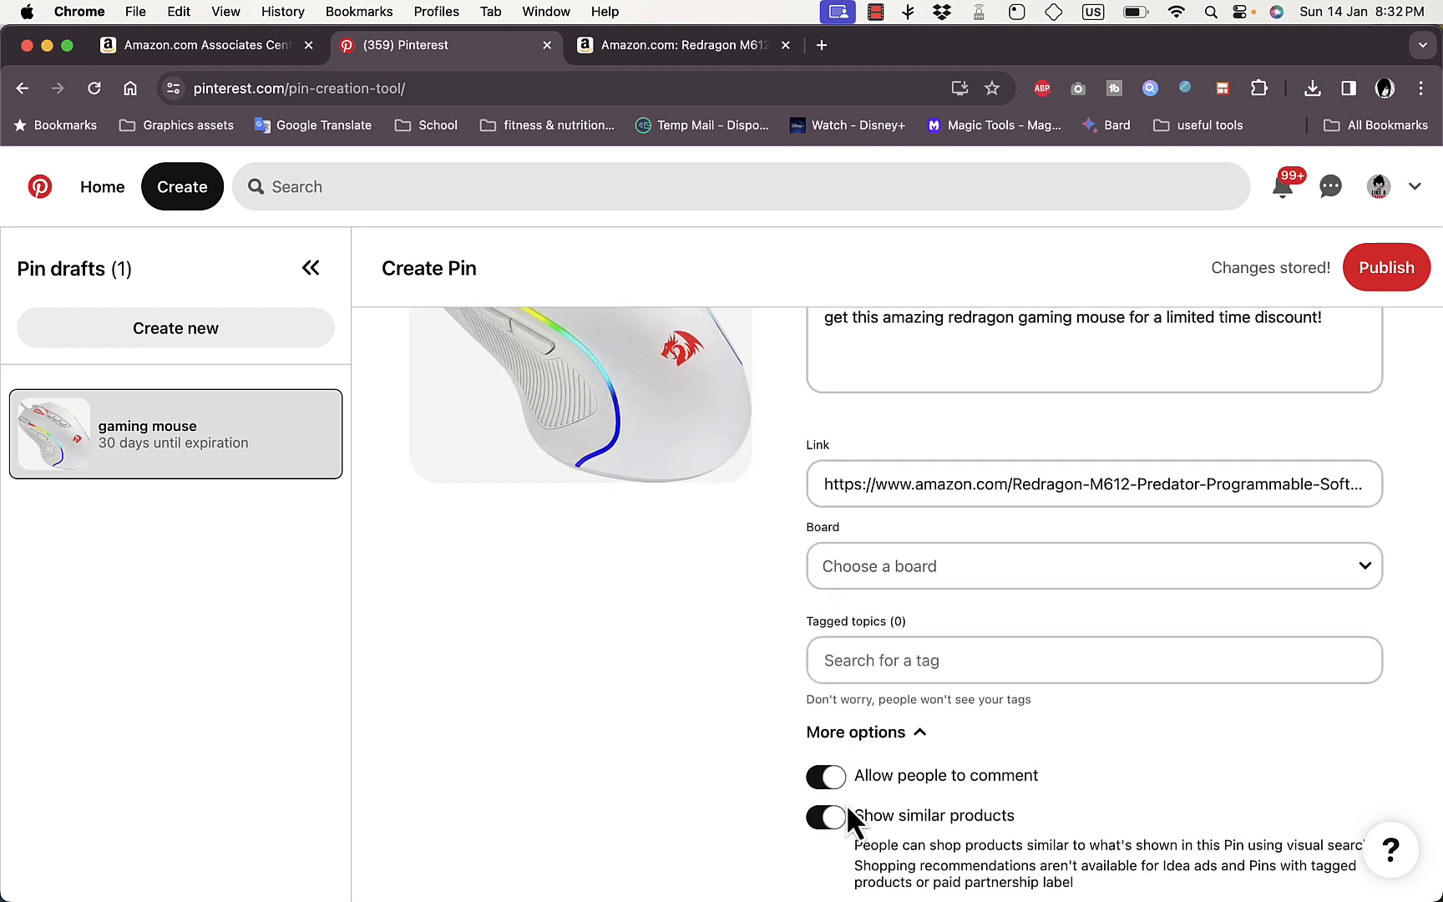
scroll(871, 638, "up", 1)
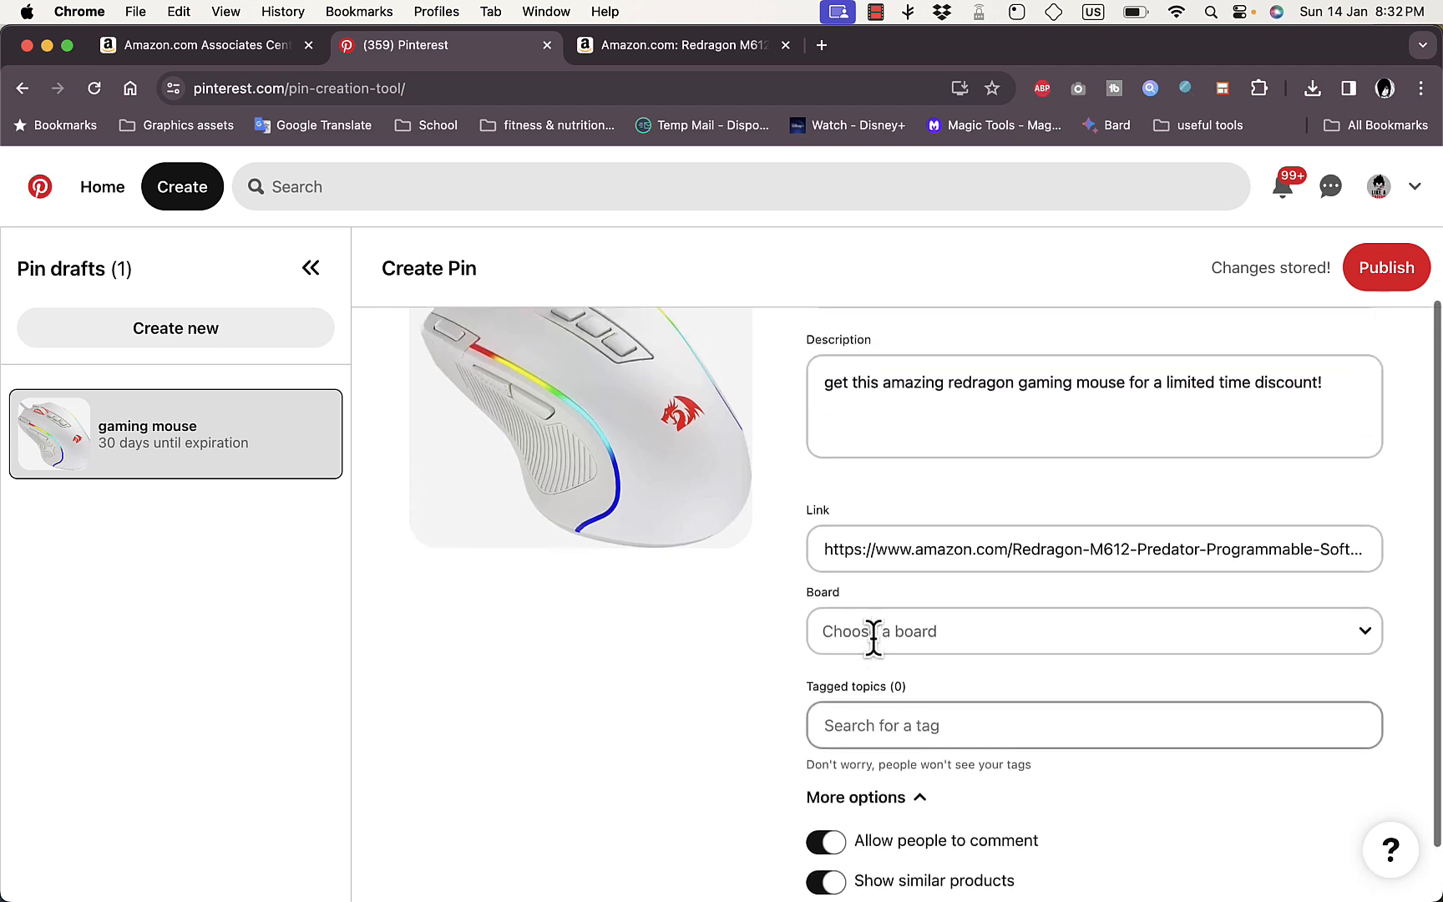
- Tag the gaming mouse Pin with the topics Mouse and Game Room
left_click(921, 725)
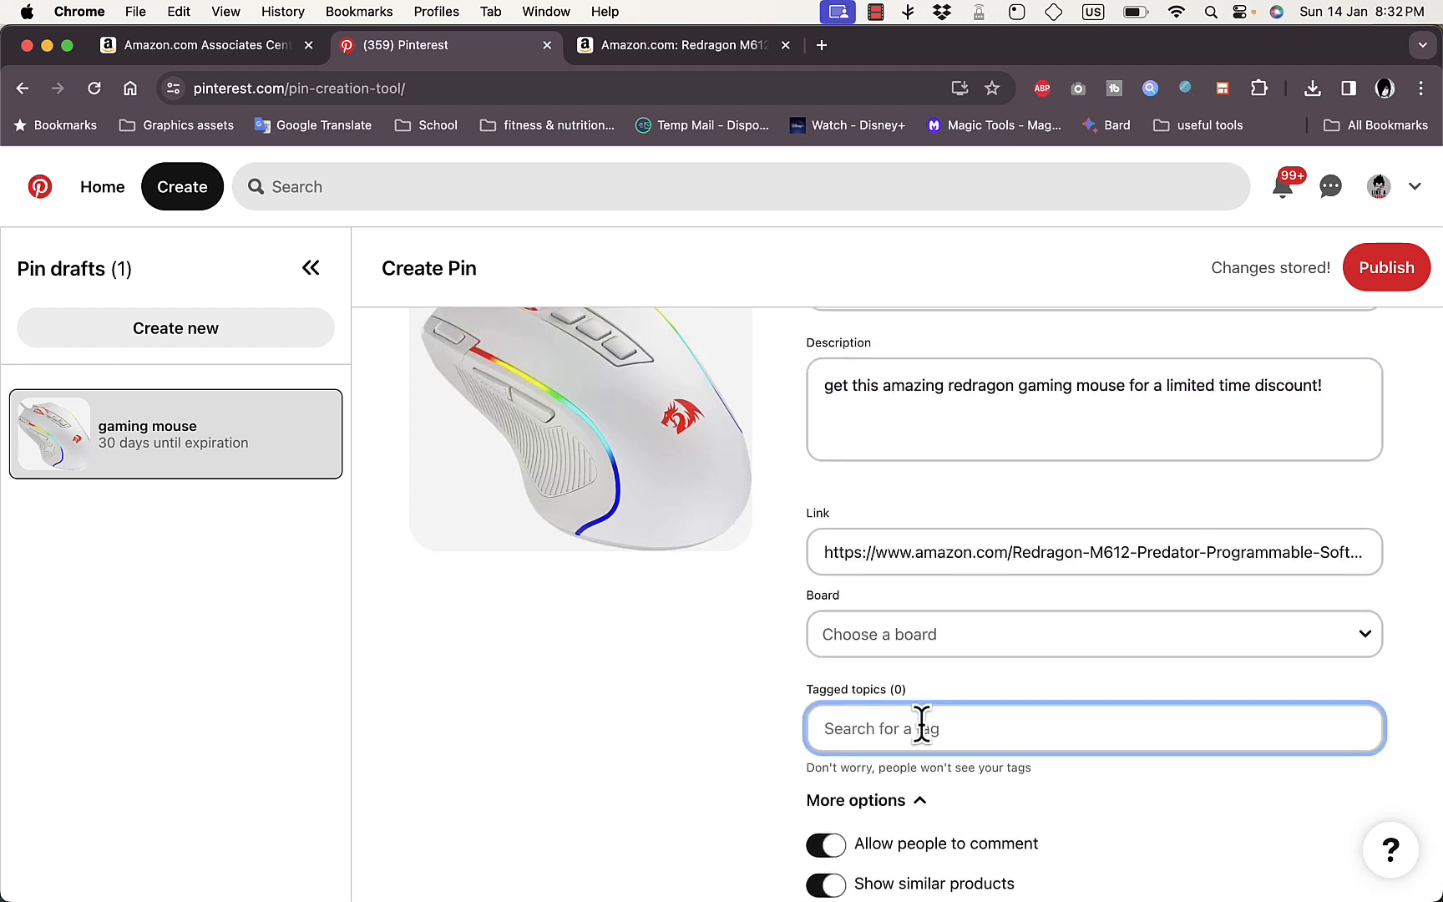
type("gami")
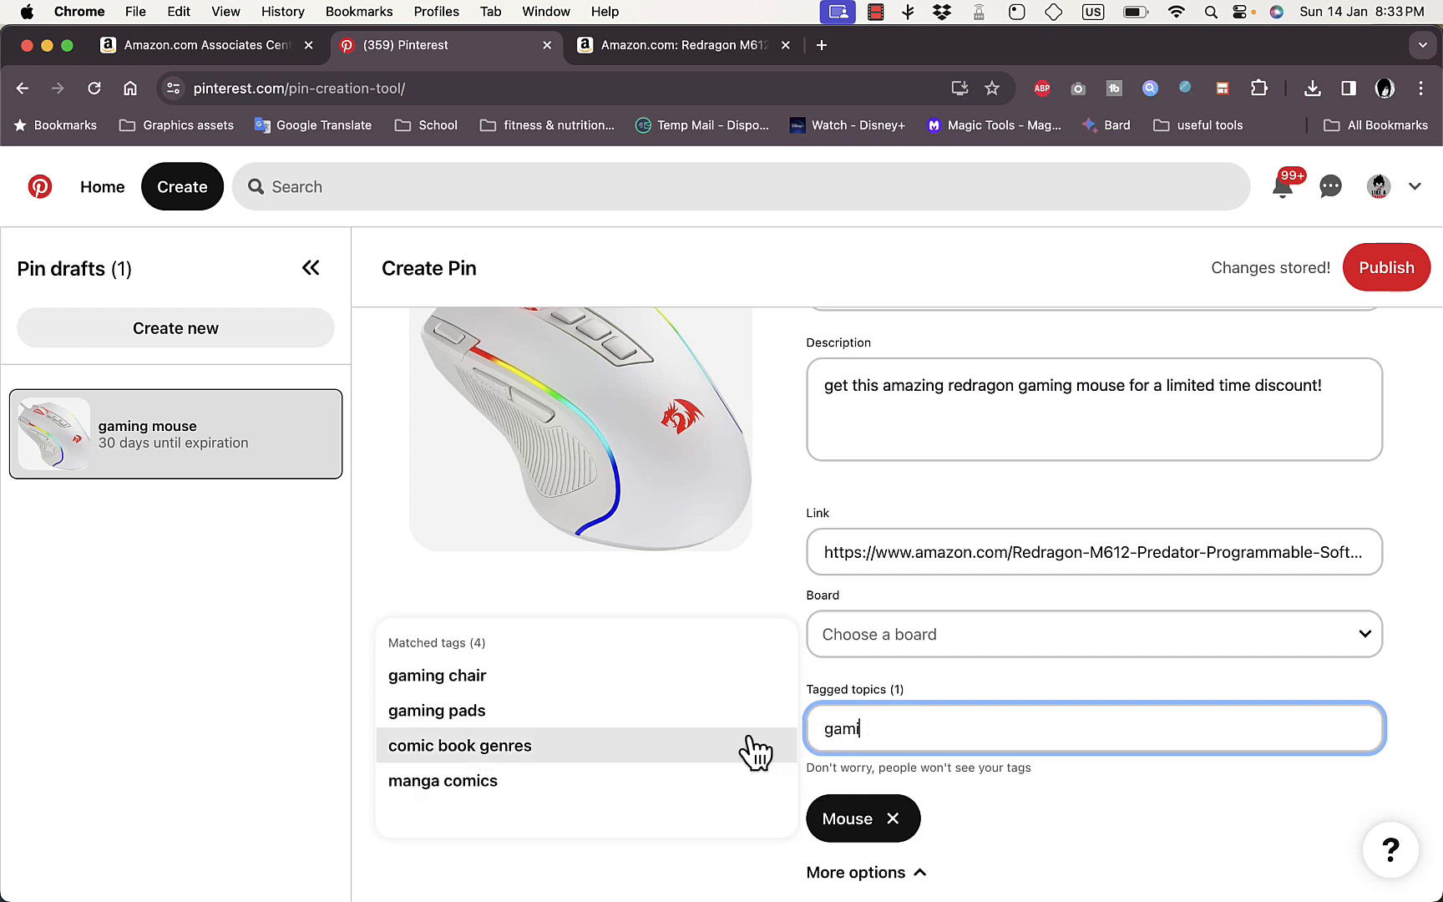
scroll(708, 751, "down", 1)
scroll(709, 752, "down", 3)
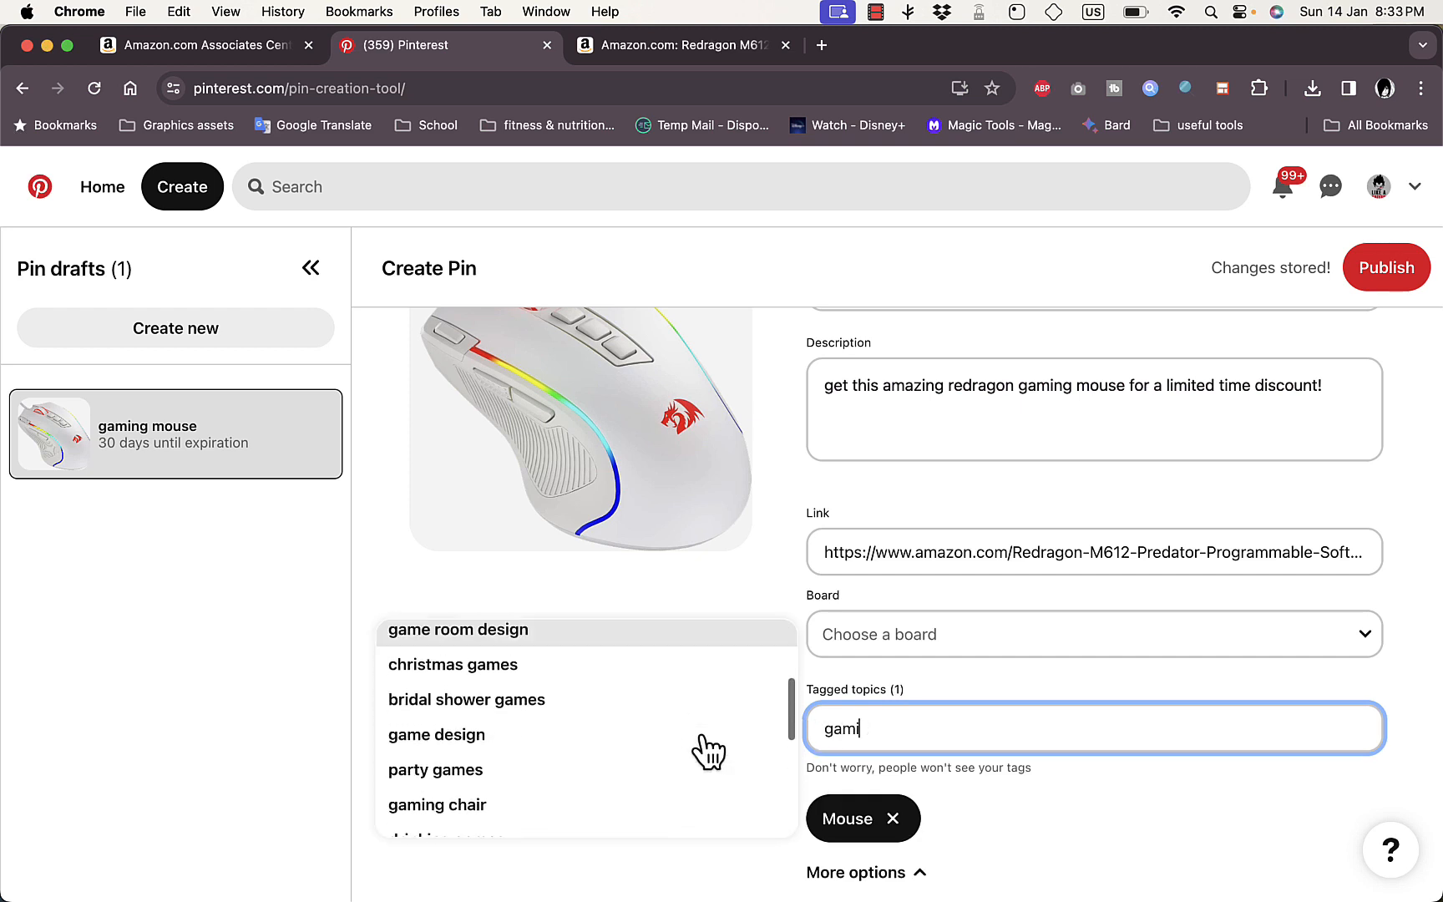
scroll(708, 752, "up", 5)
scroll(699, 751, "down", 1)
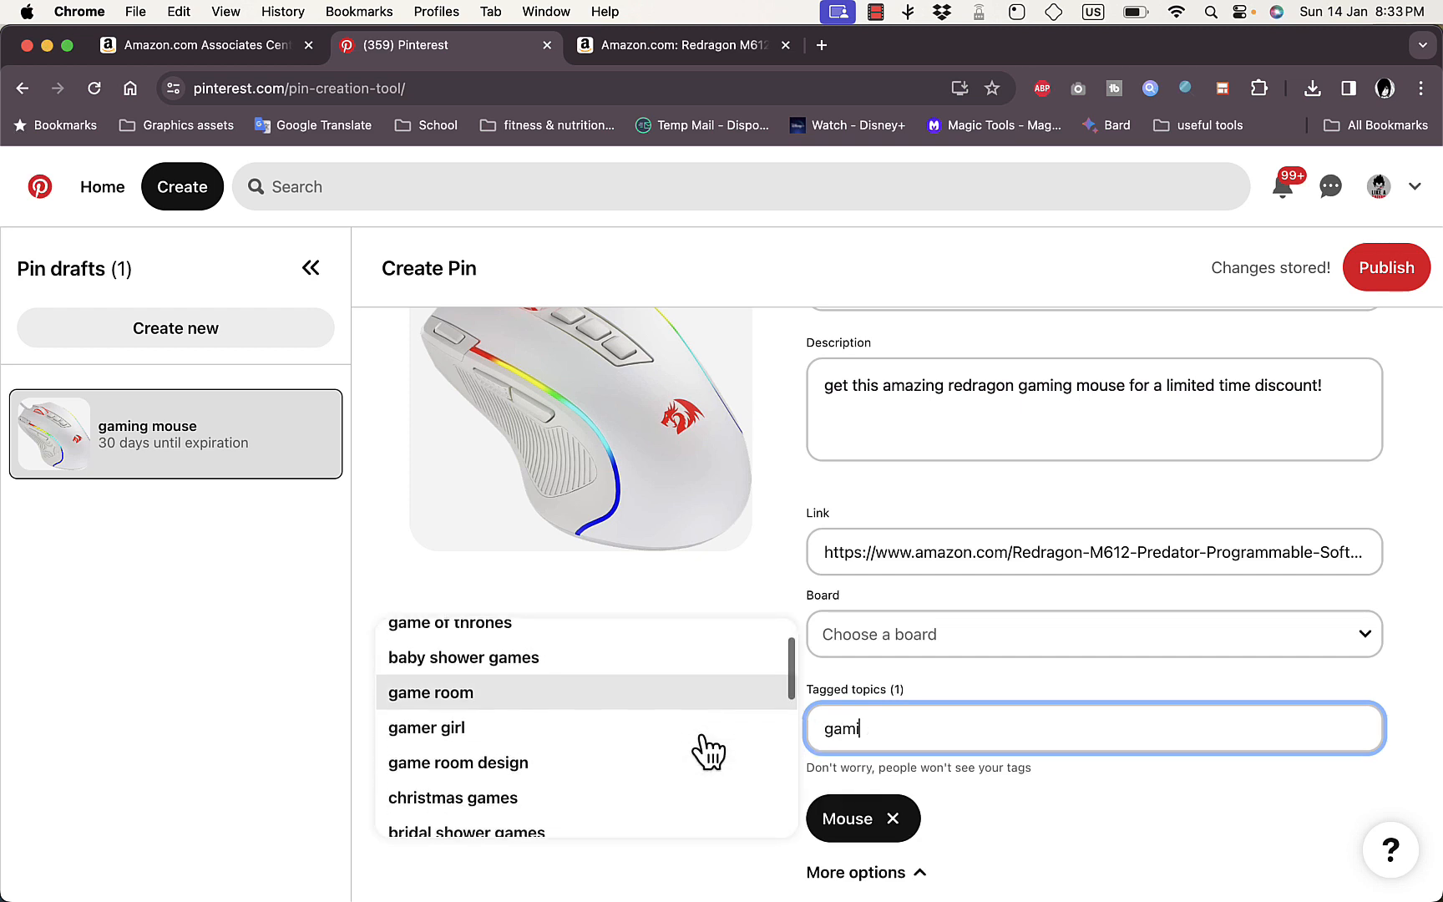
left_click(539, 706)
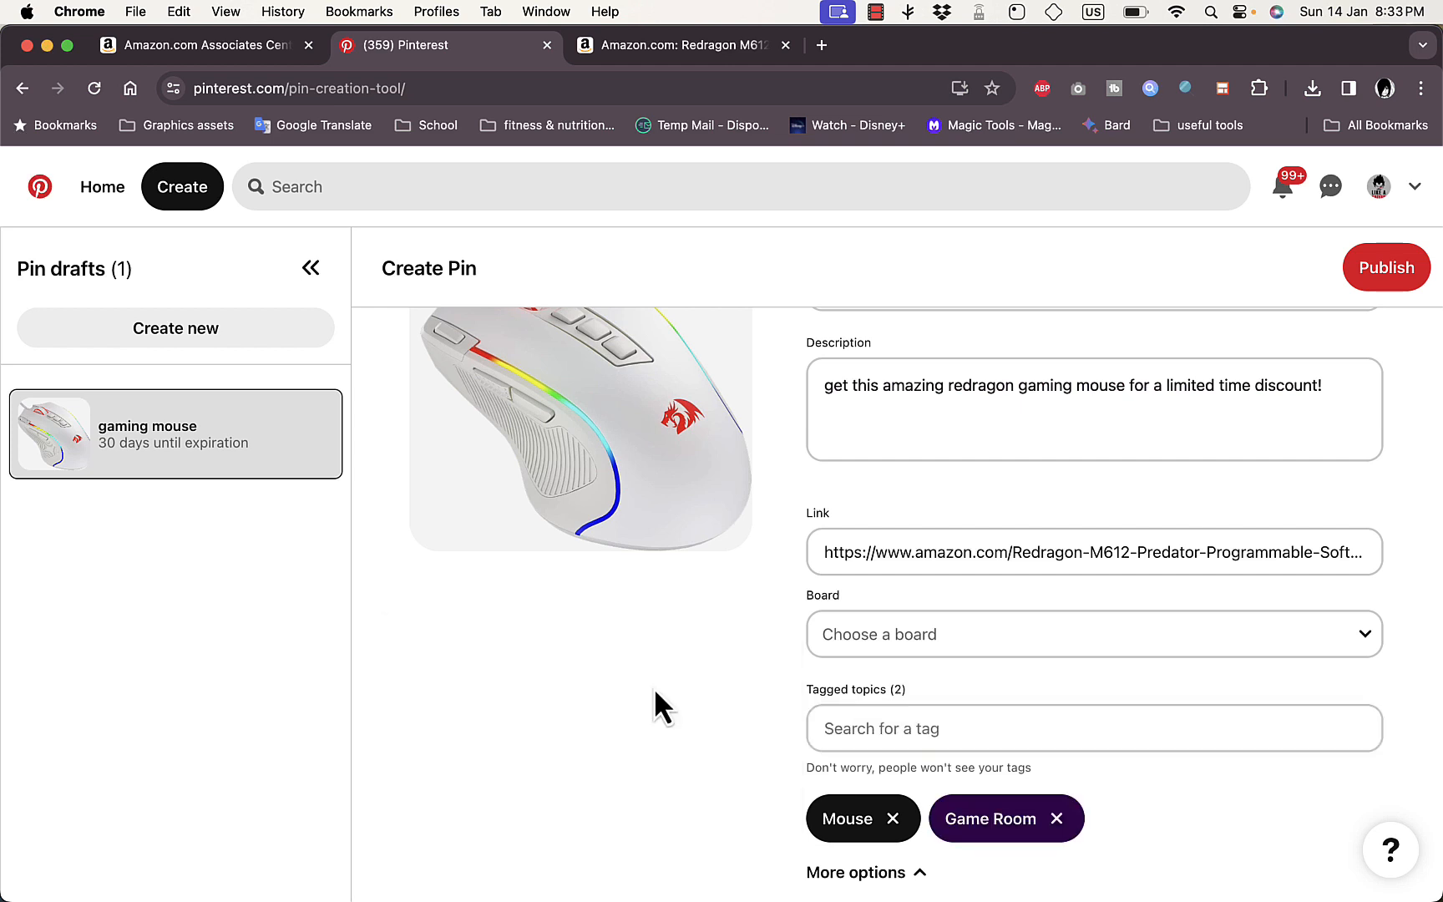
scroll(1051, 664, "up", 2)
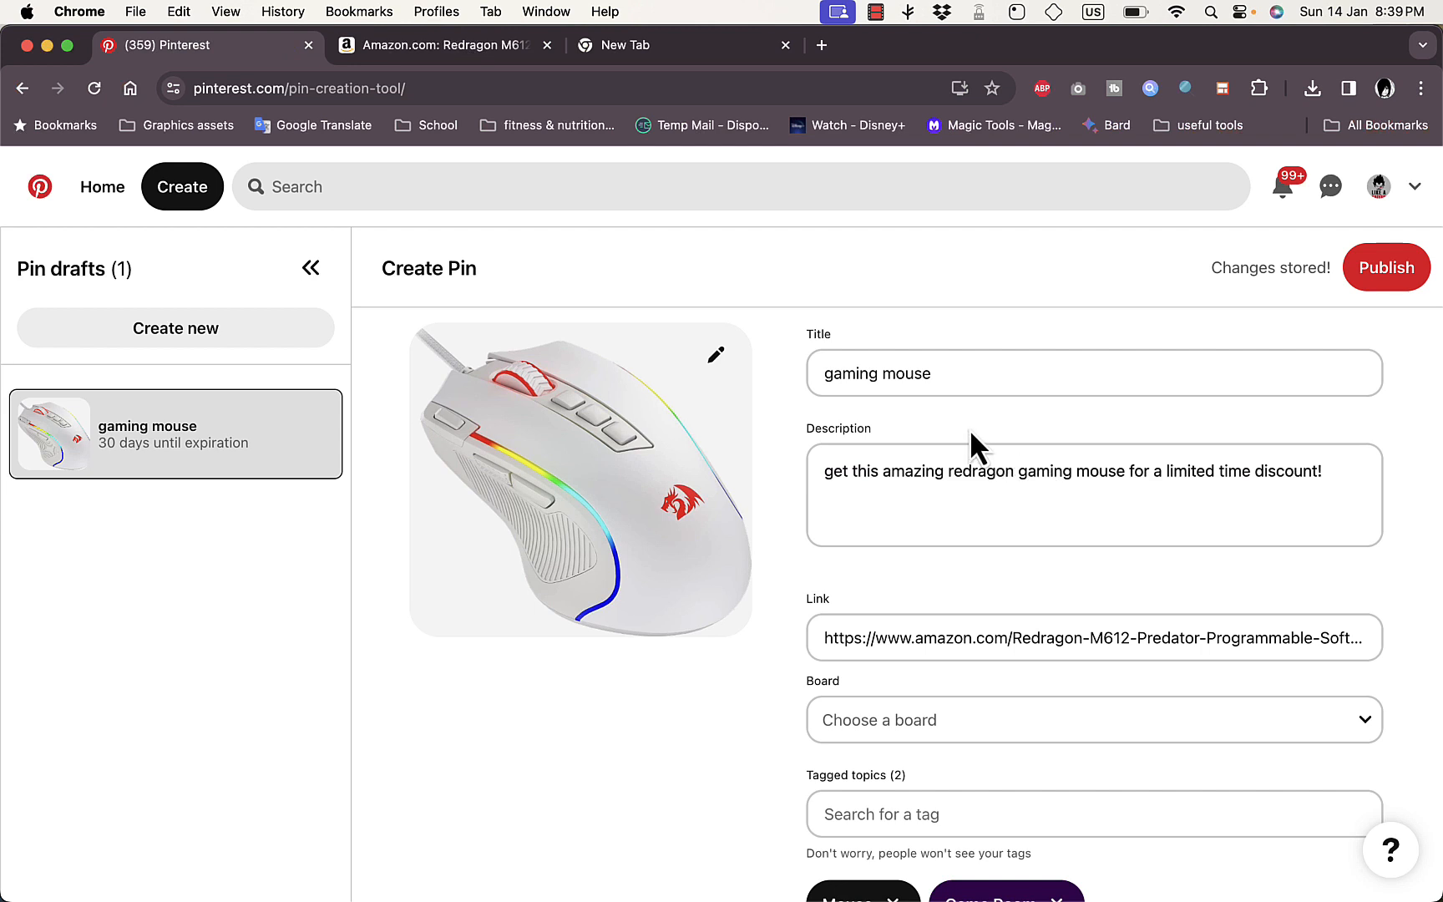
- On the Redragon M612 mouse's Amazon page, open the Redragon K668 RGB Gaming Keyboard from the frequently bought together items
left_click(452, 46)
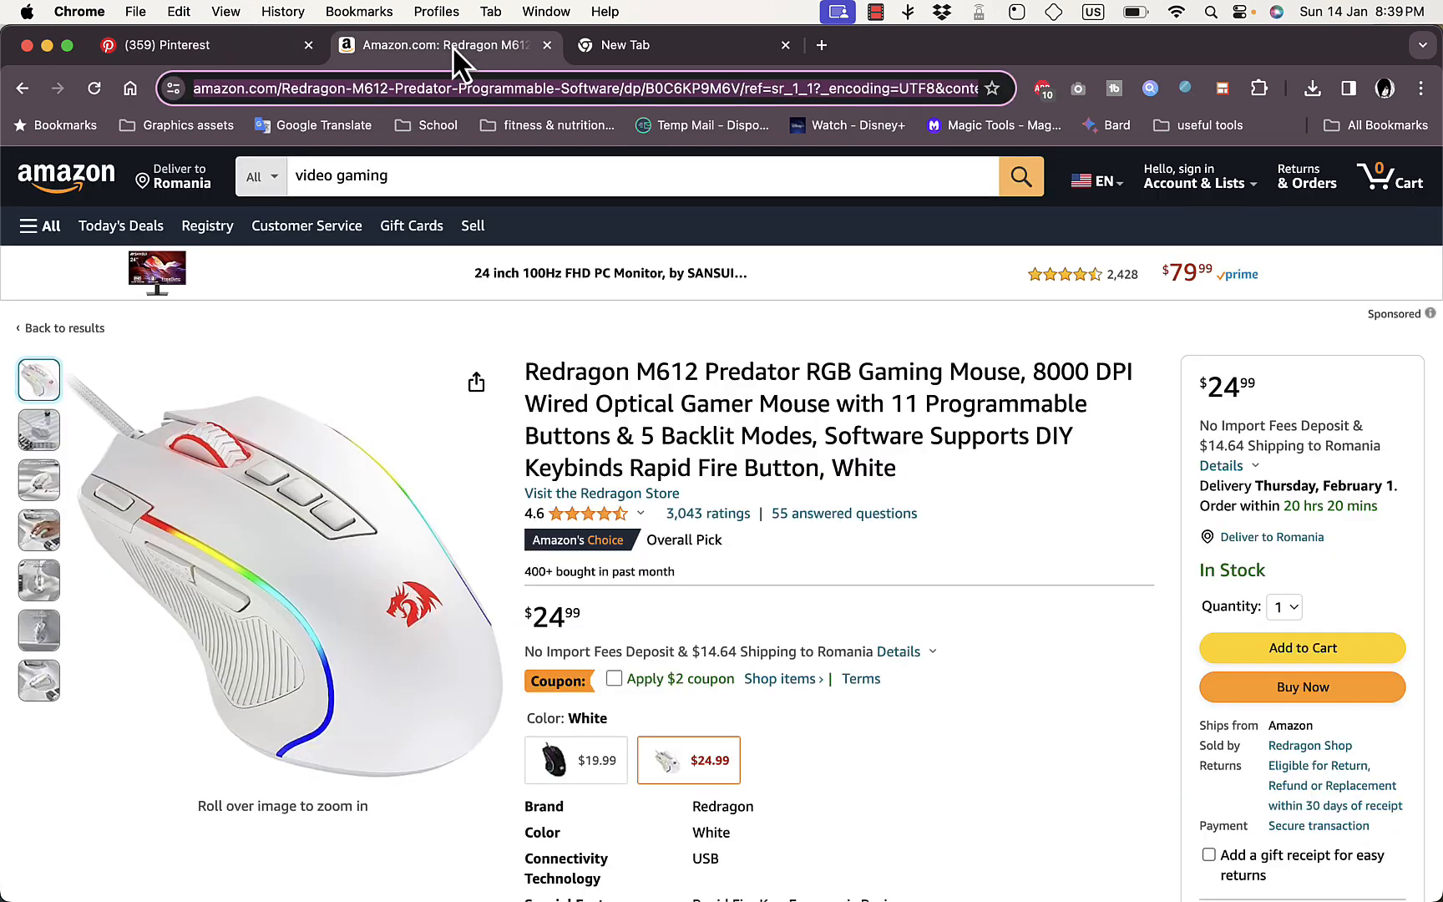
scroll(706, 396, "down", 10)
scroll(708, 406, "down", 8)
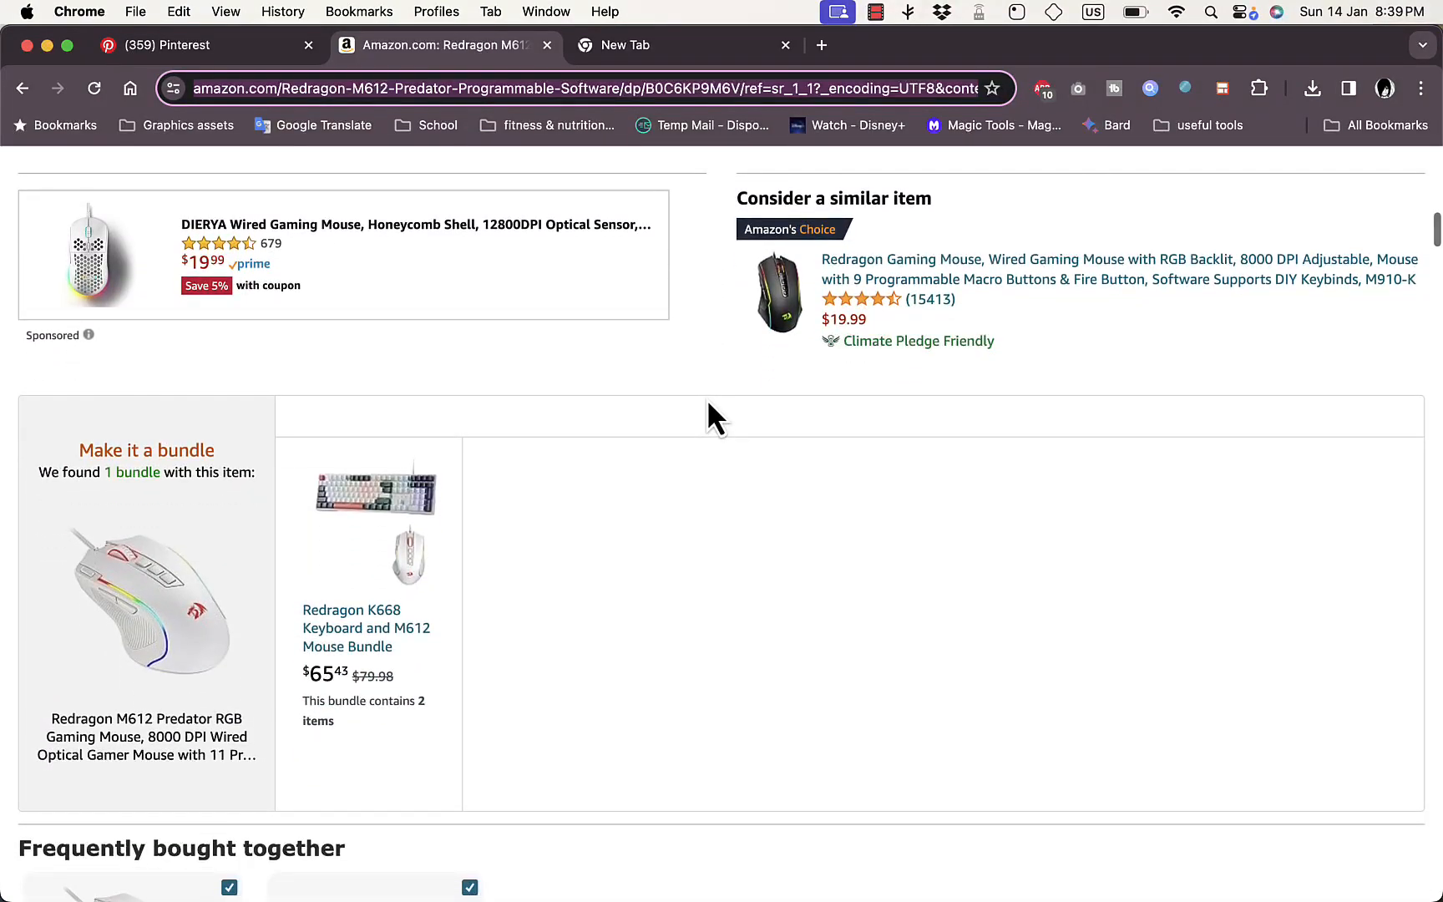
scroll(707, 399, "down", 5)
scroll(707, 398, "down", 5)
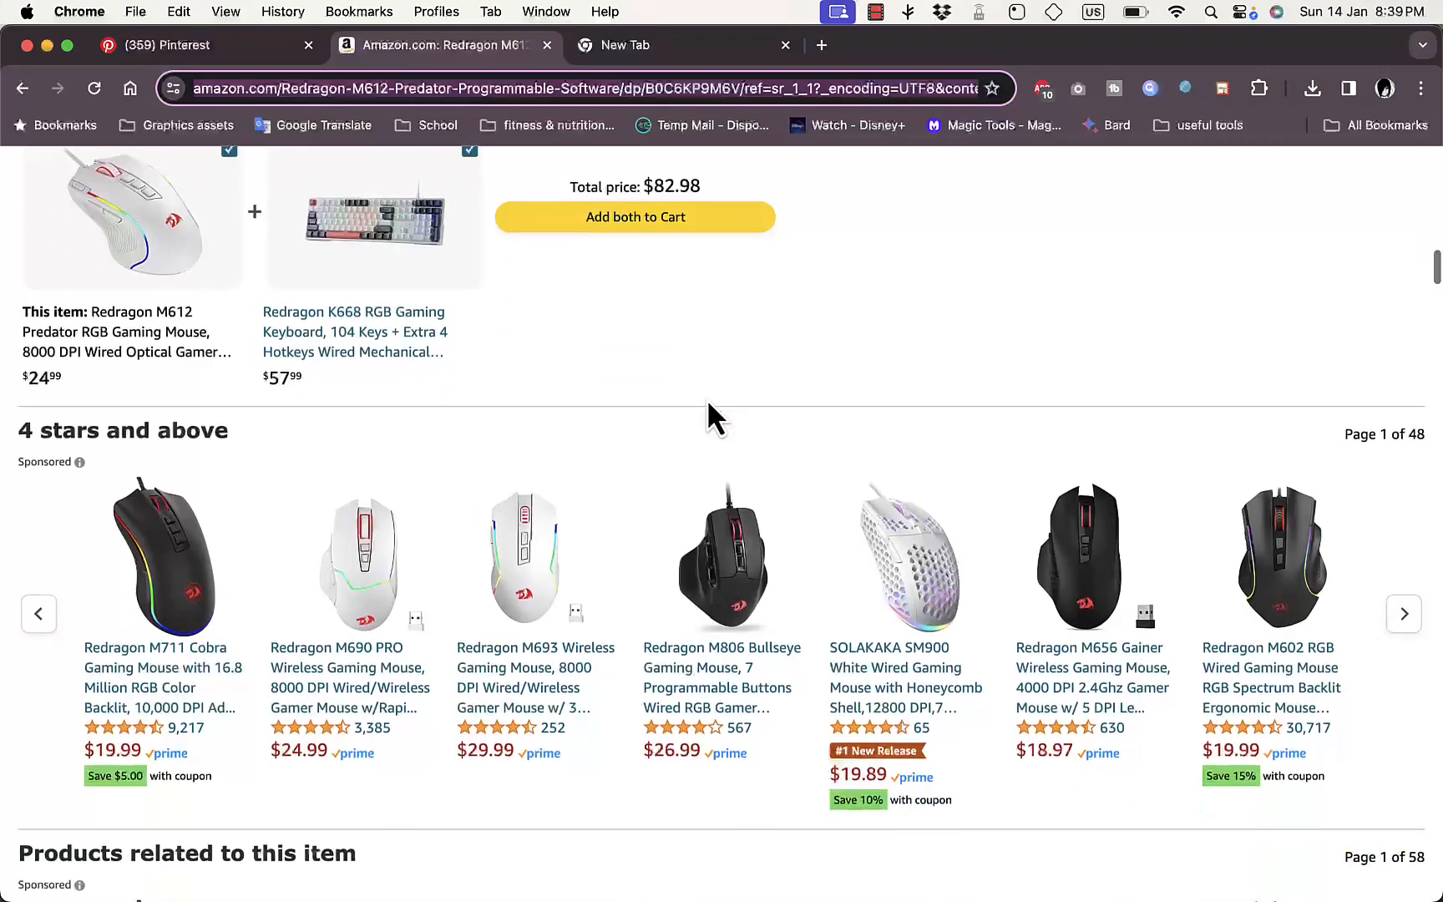
scroll(707, 409, "up", 1)
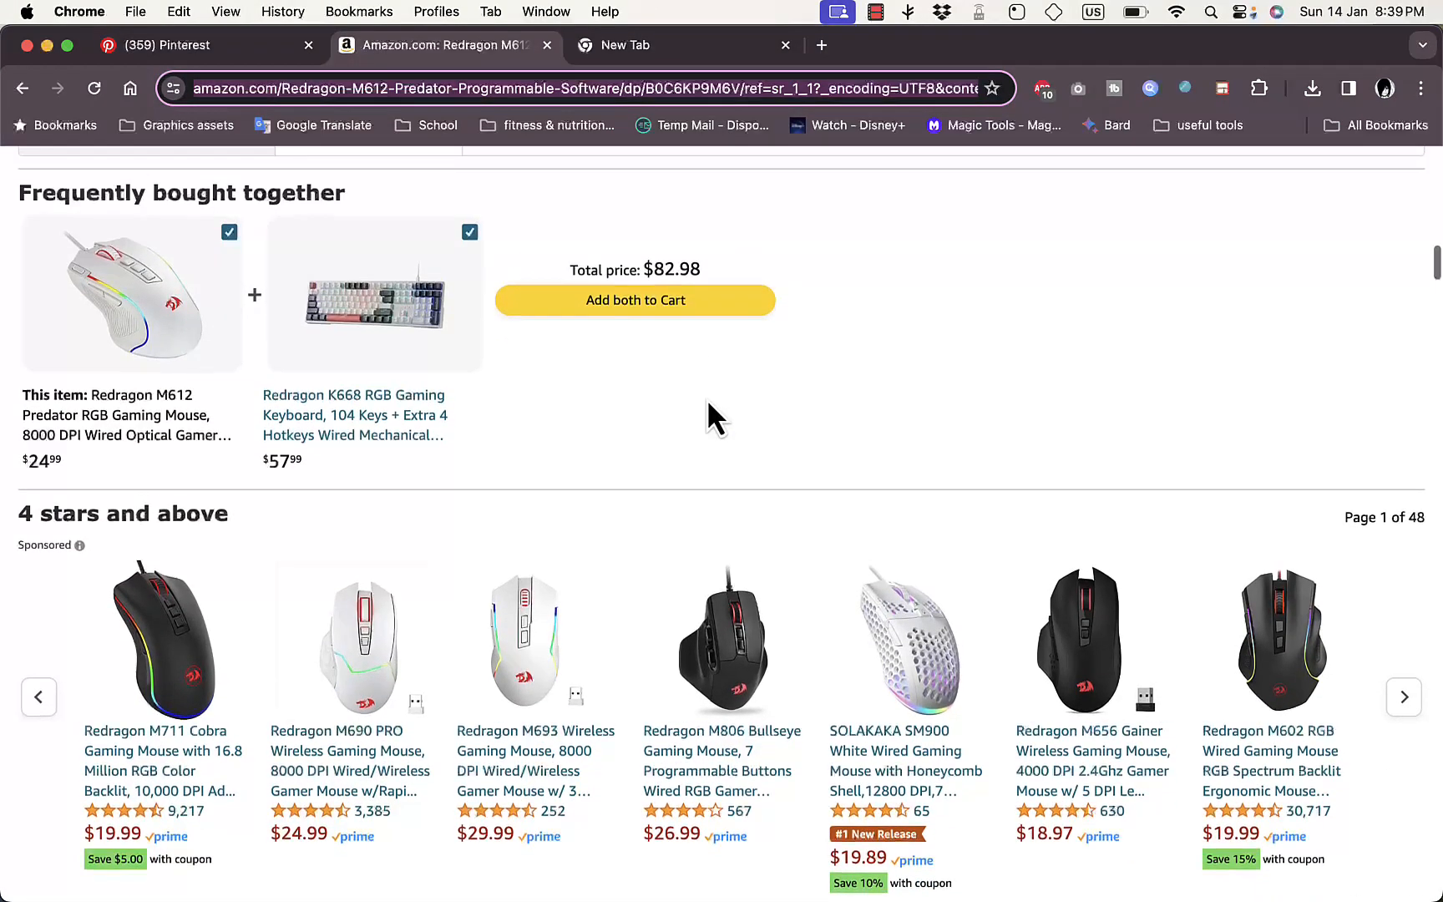
left_click(400, 297)
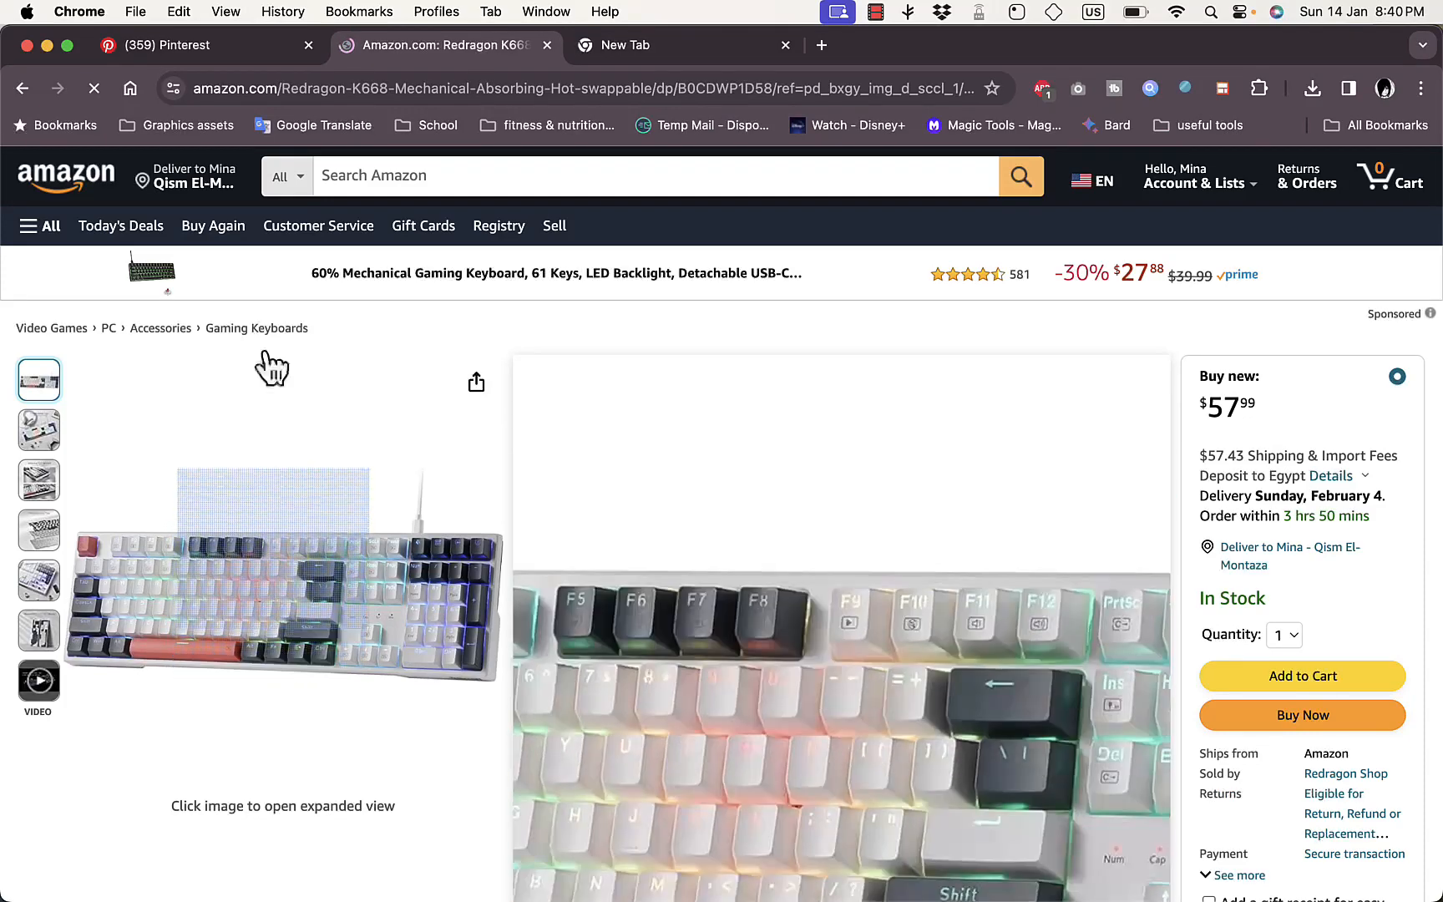
- Return to Pinterest and start a new blank Pin draft, leaving its image unselected
left_click(244, 53)
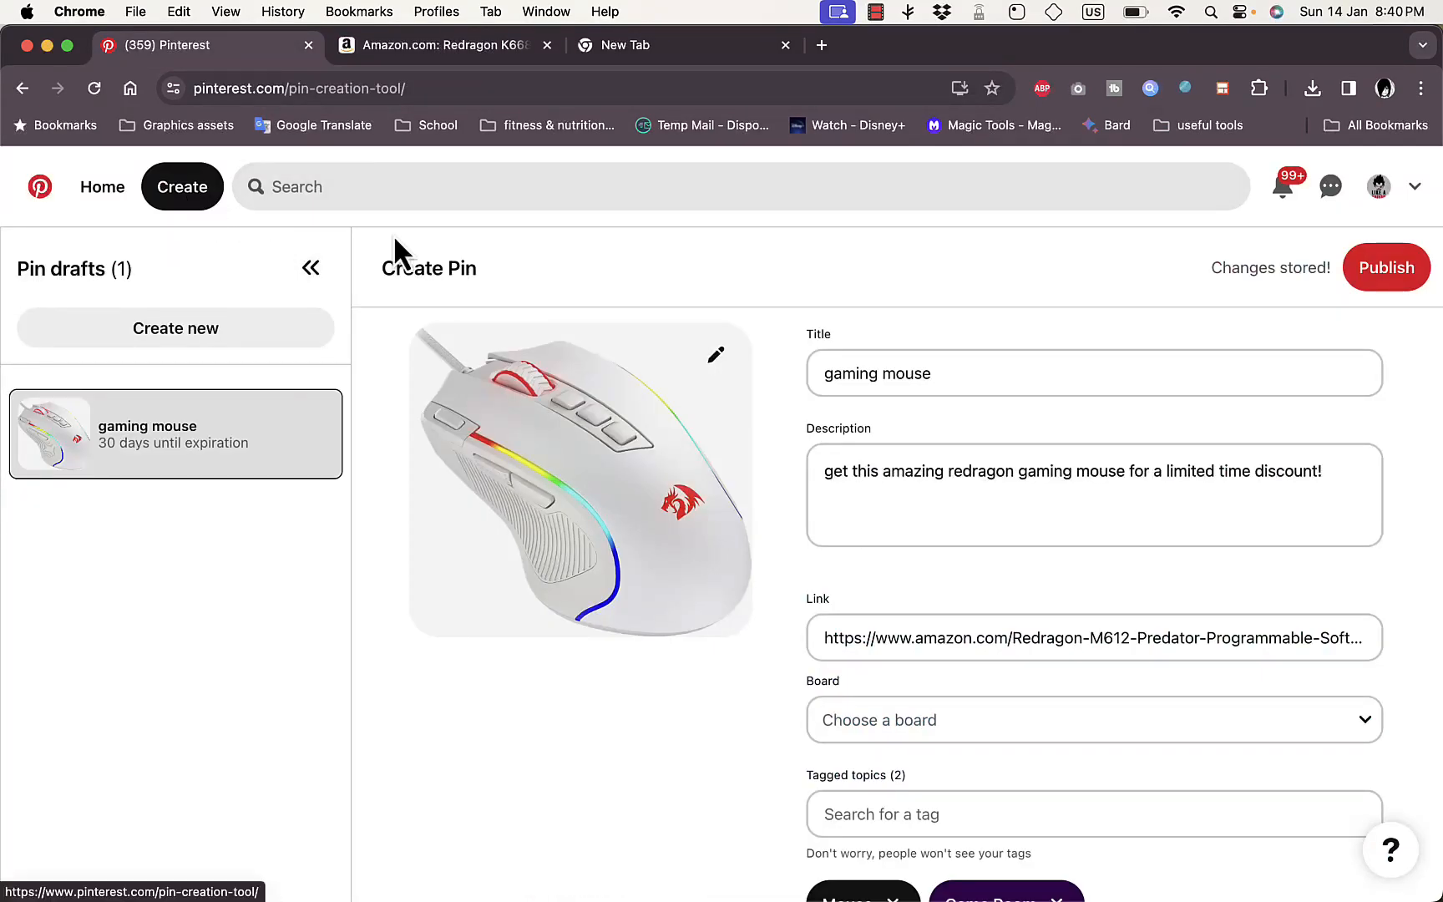
left_click(180, 329)
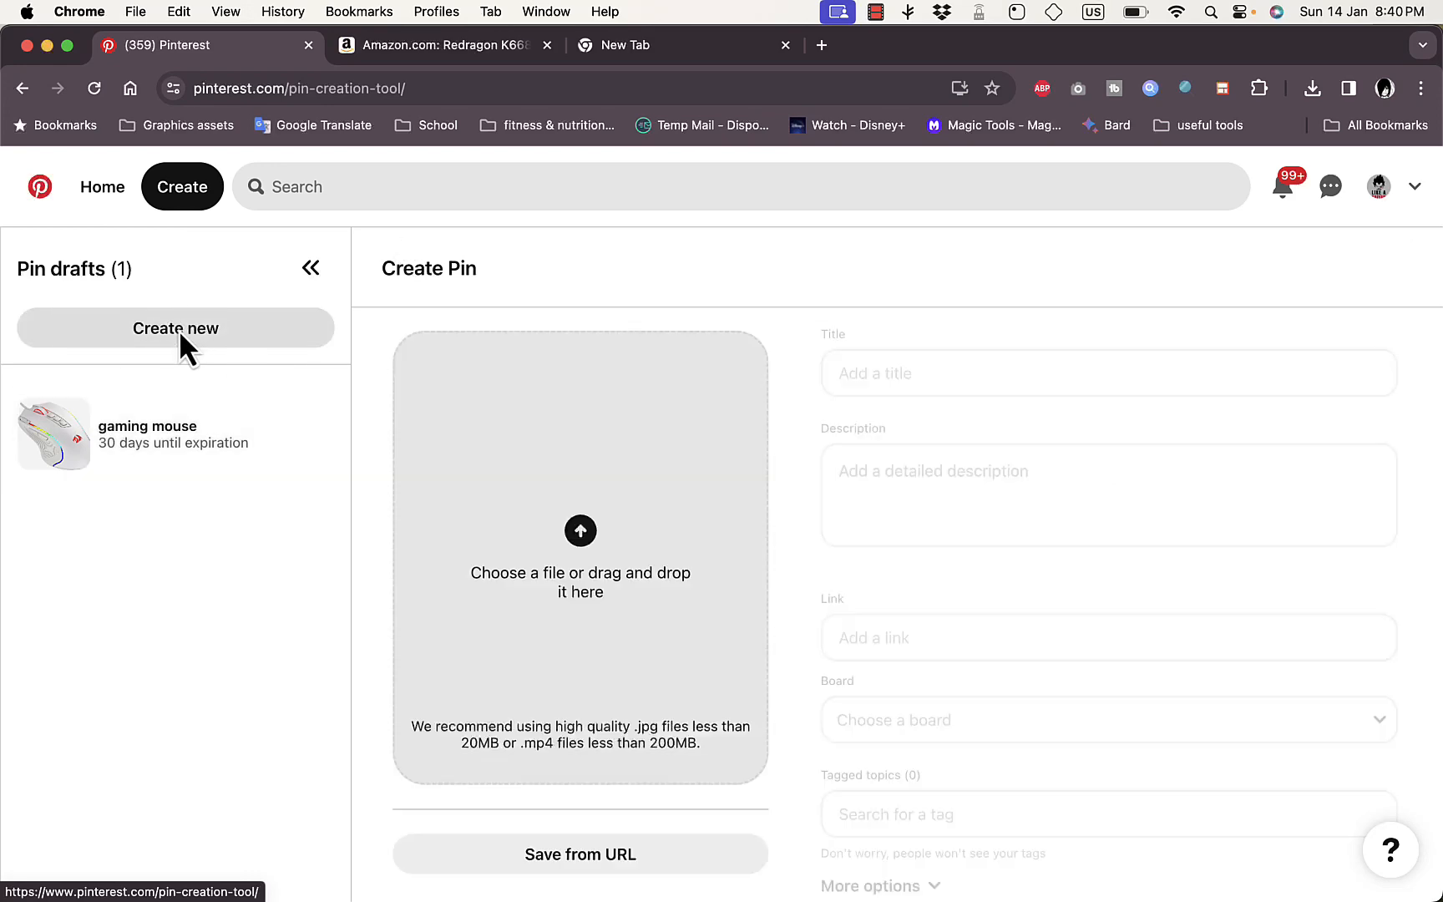
left_click(580, 532)
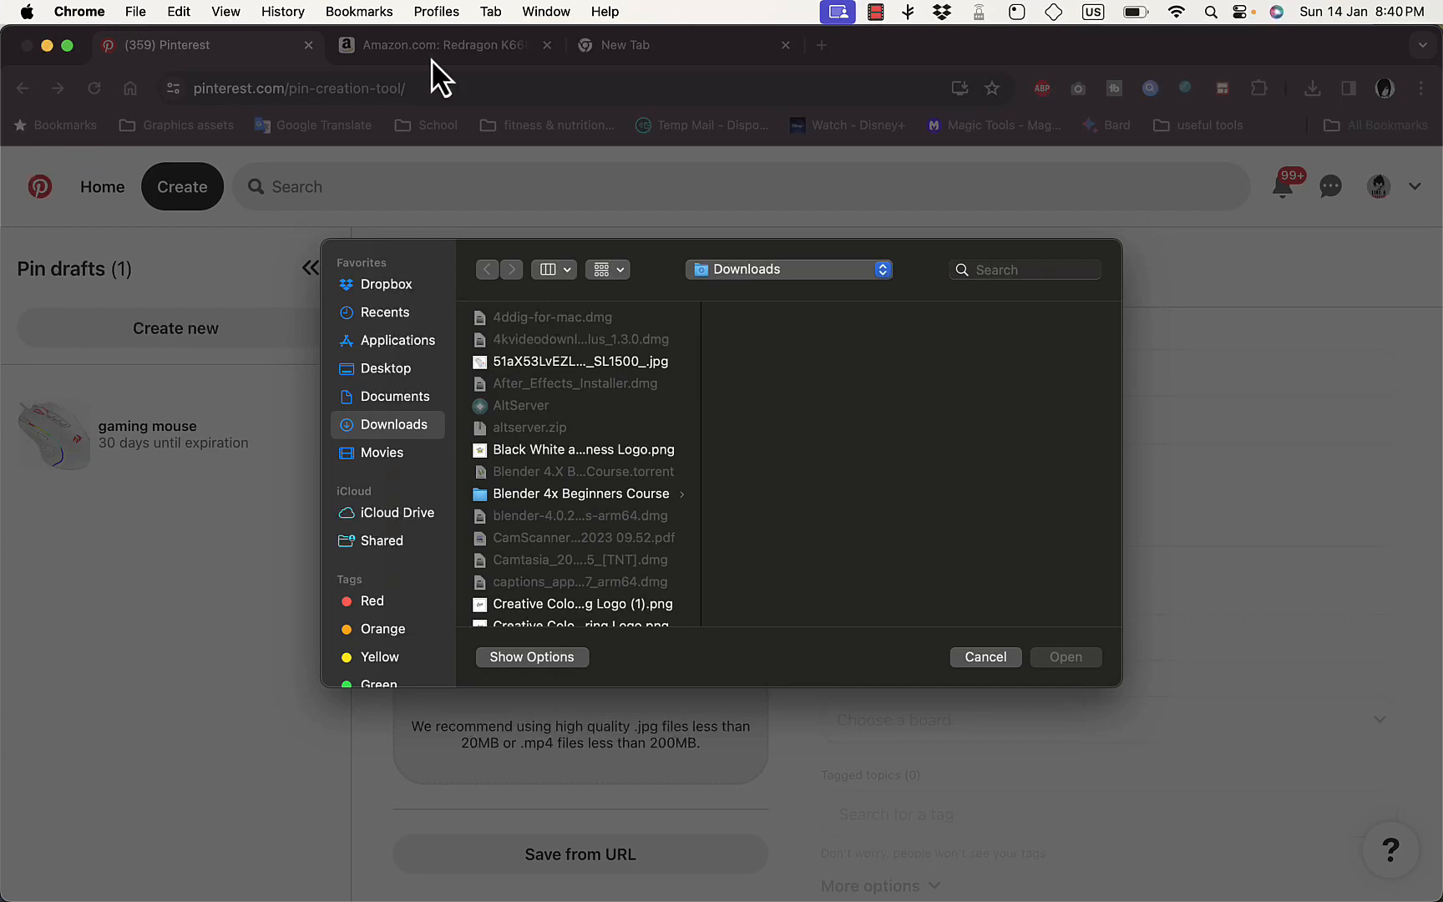
left_click(985, 656)
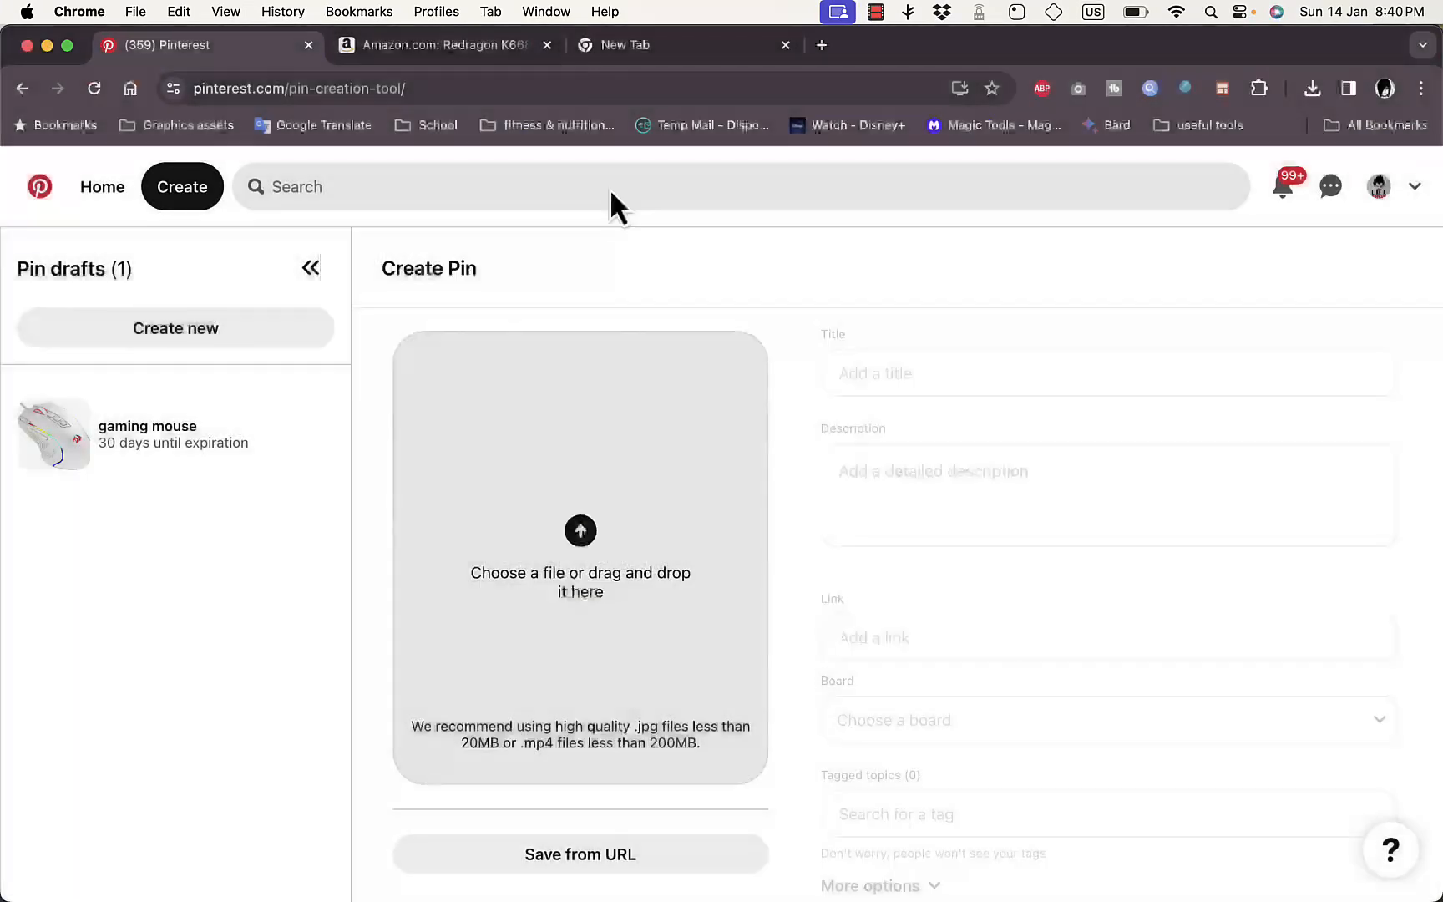
- Save the Redragon K668 keyboard's second Amazon product image to Downloads as 81b9Wxh7UZL._AC_SL1500_.jpg
left_click(492, 46)
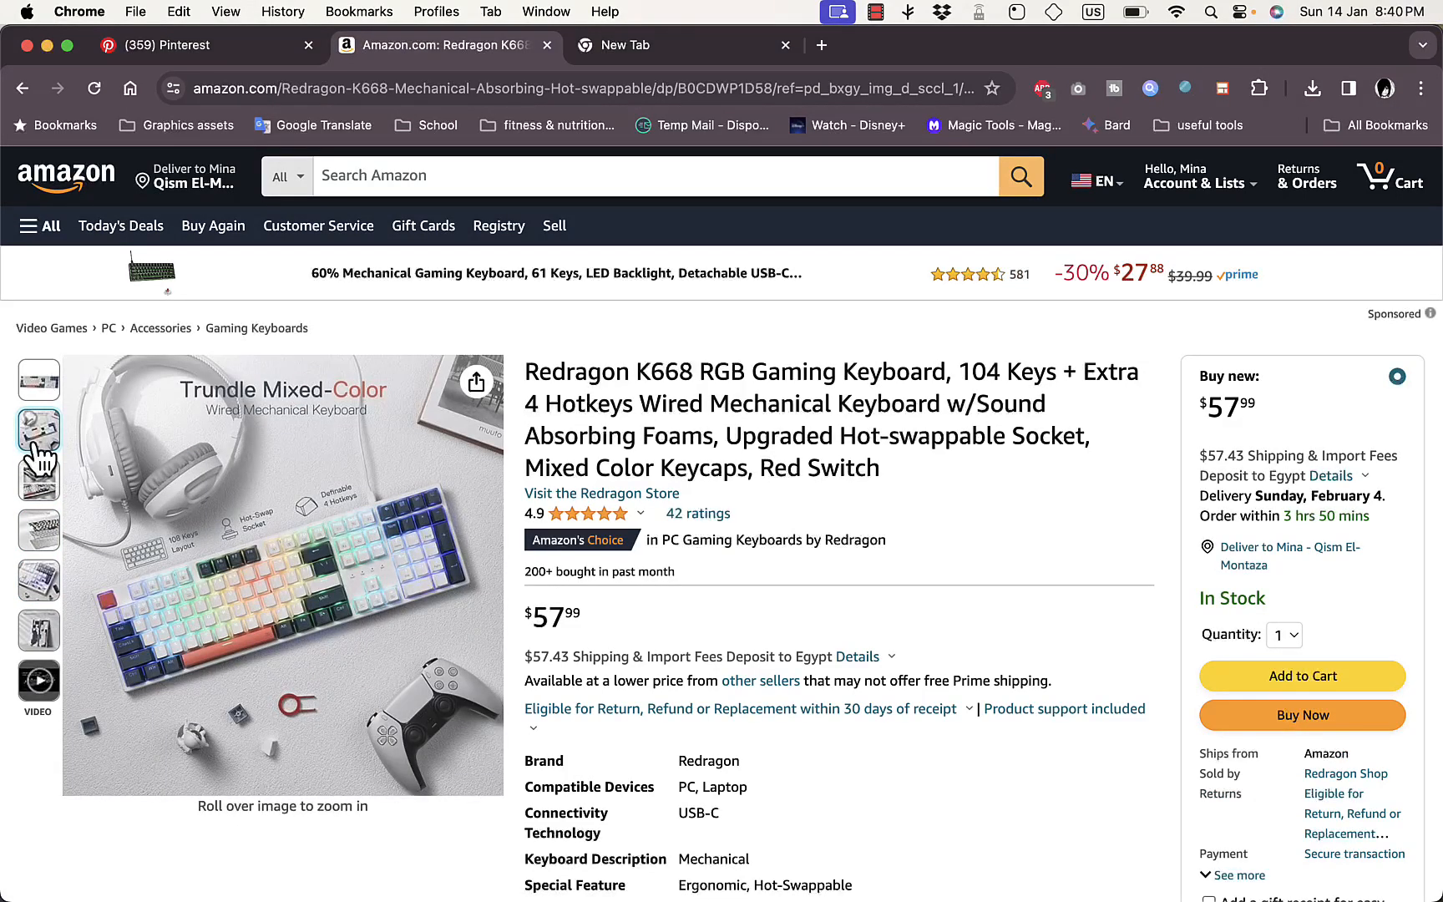
left_click(198, 467)
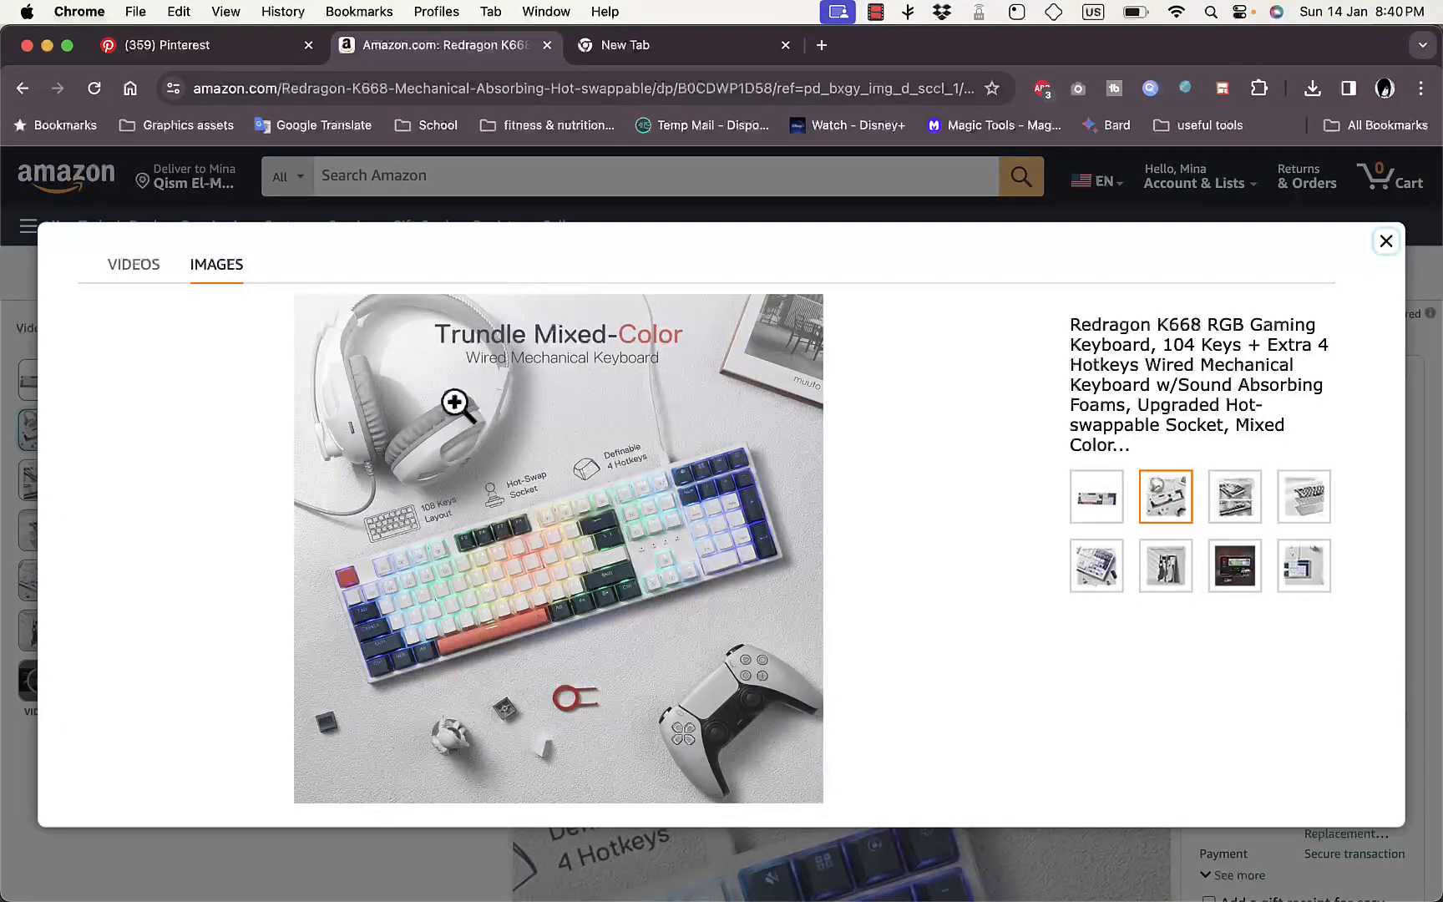
right_click(458, 403)
left_click(555, 431)
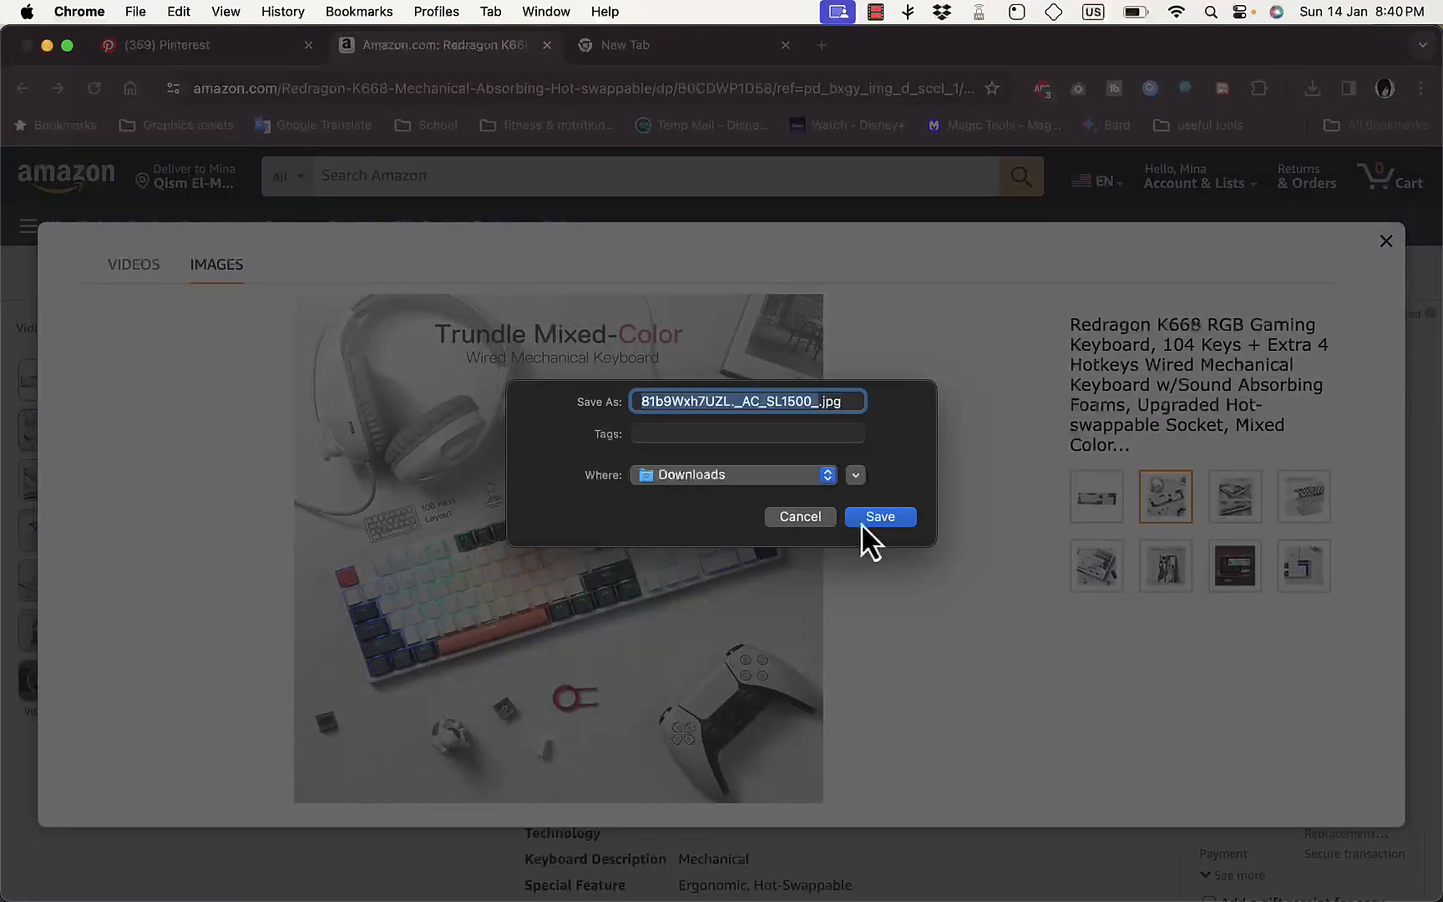
left_click(861, 523)
- Upload 81b9Wxh7UZL._AC_SL1500_.jpg from Downloads as the image of the new Pinterest Pin
left_click(268, 50)
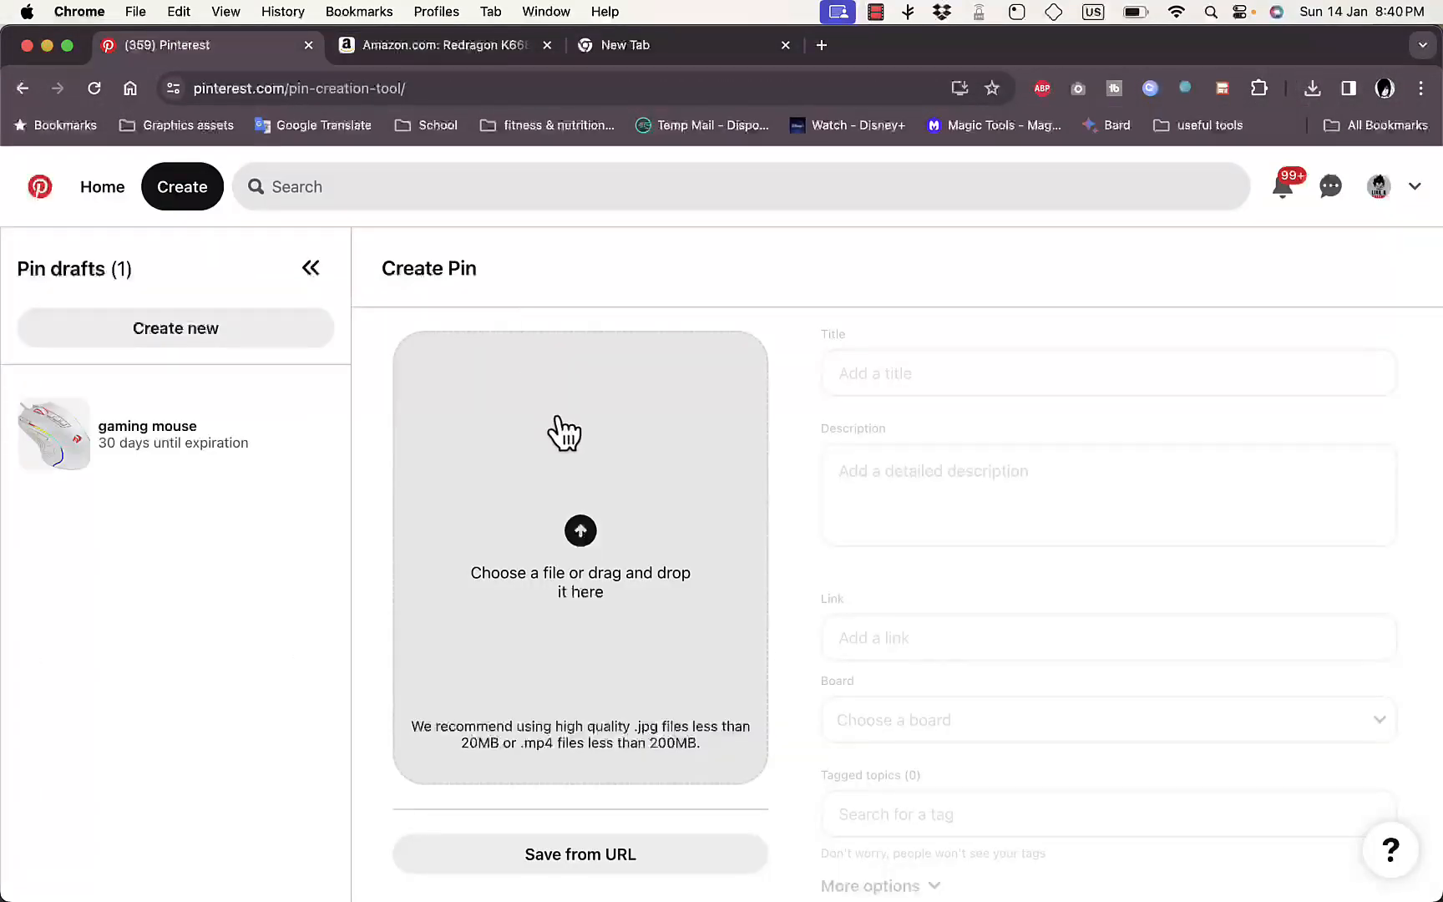
left_click(588, 505)
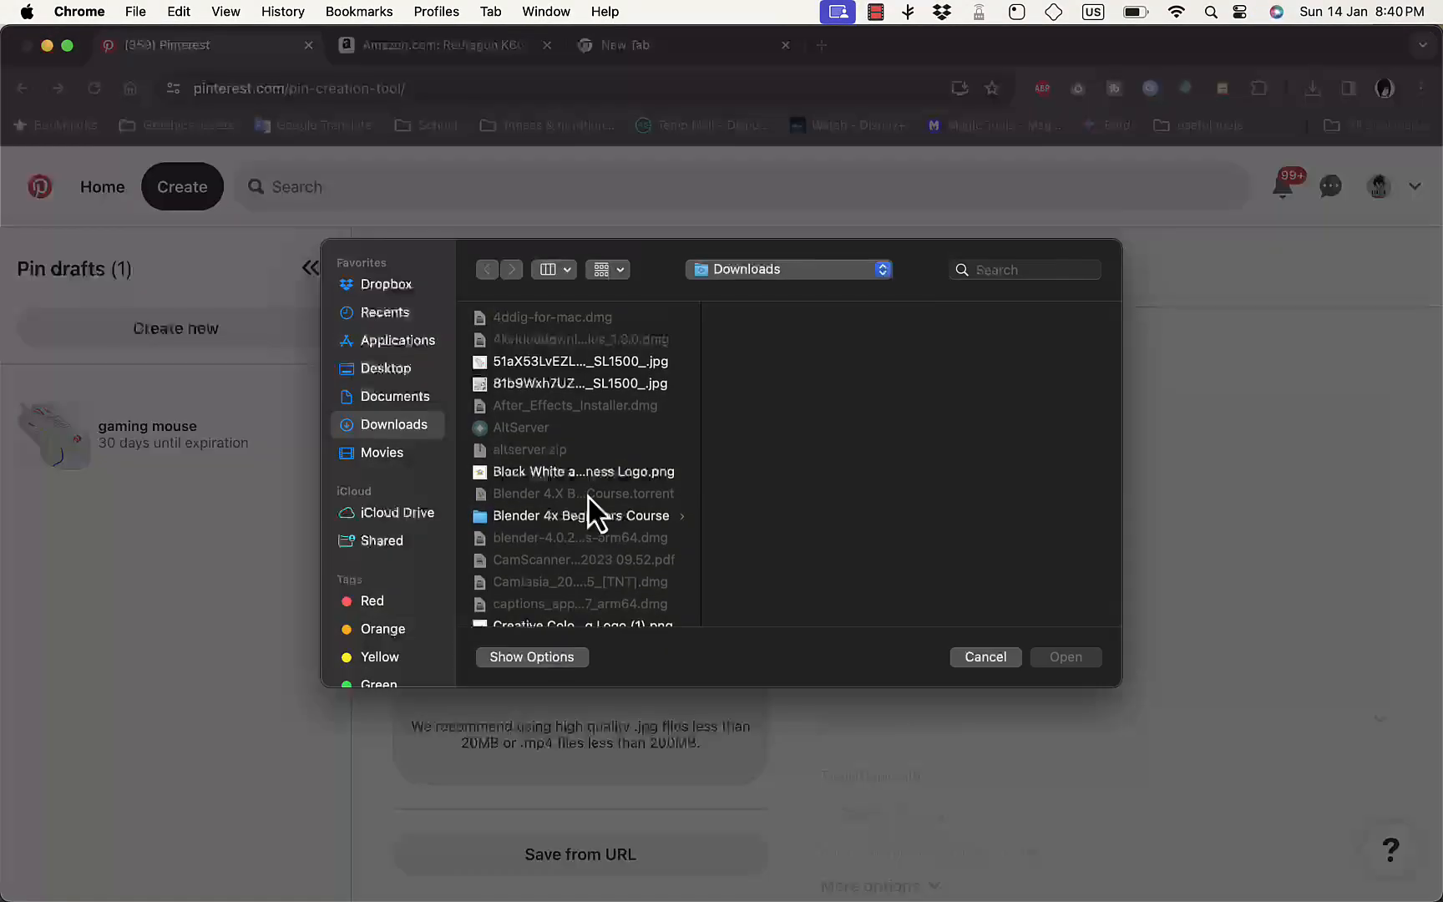
left_click(567, 368)
left_click(573, 382)
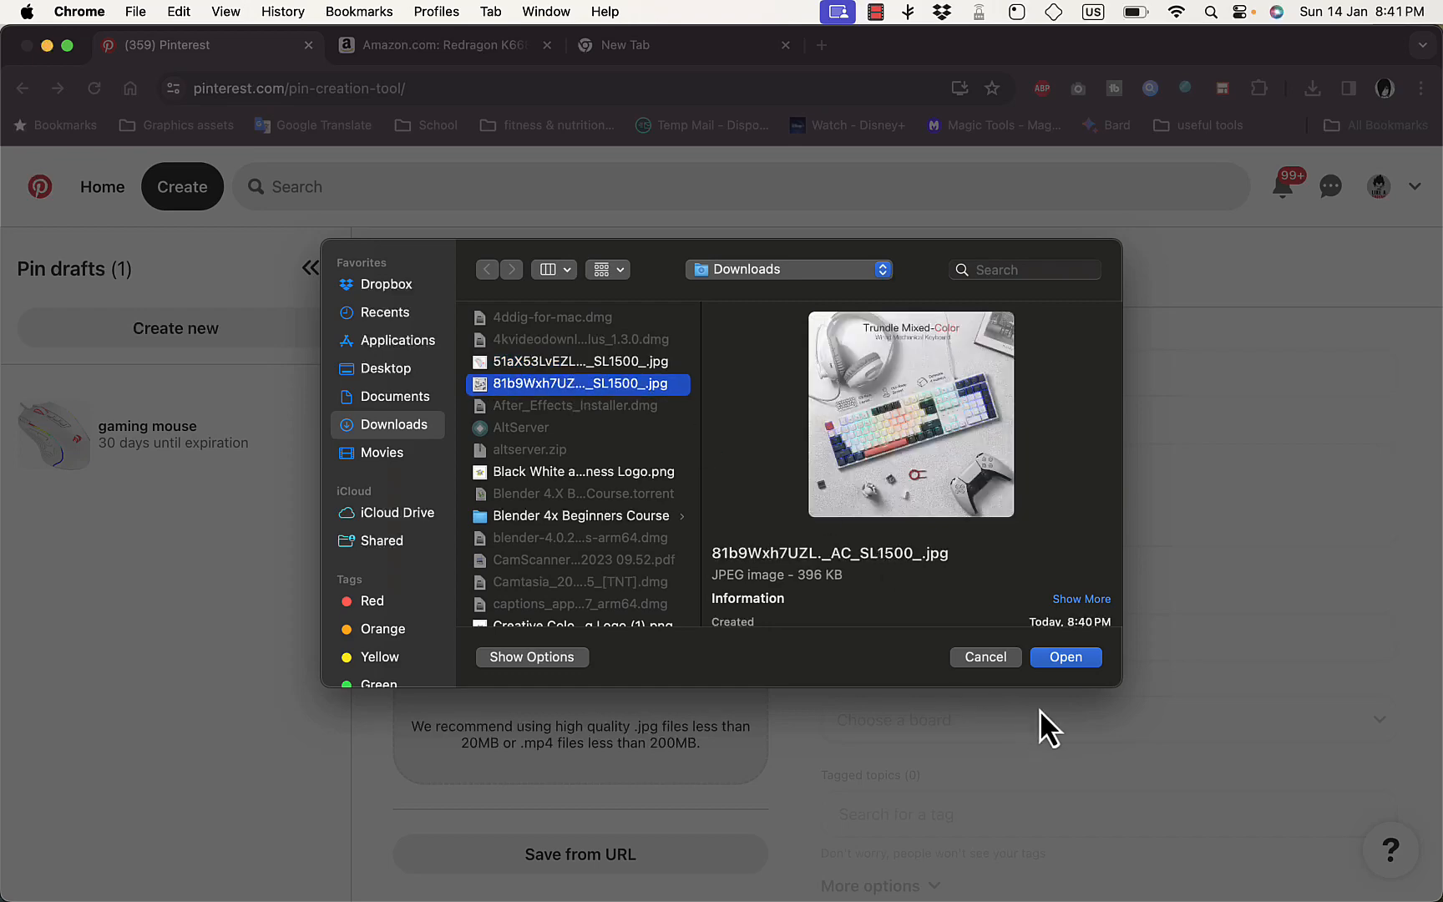
left_click(1061, 657)
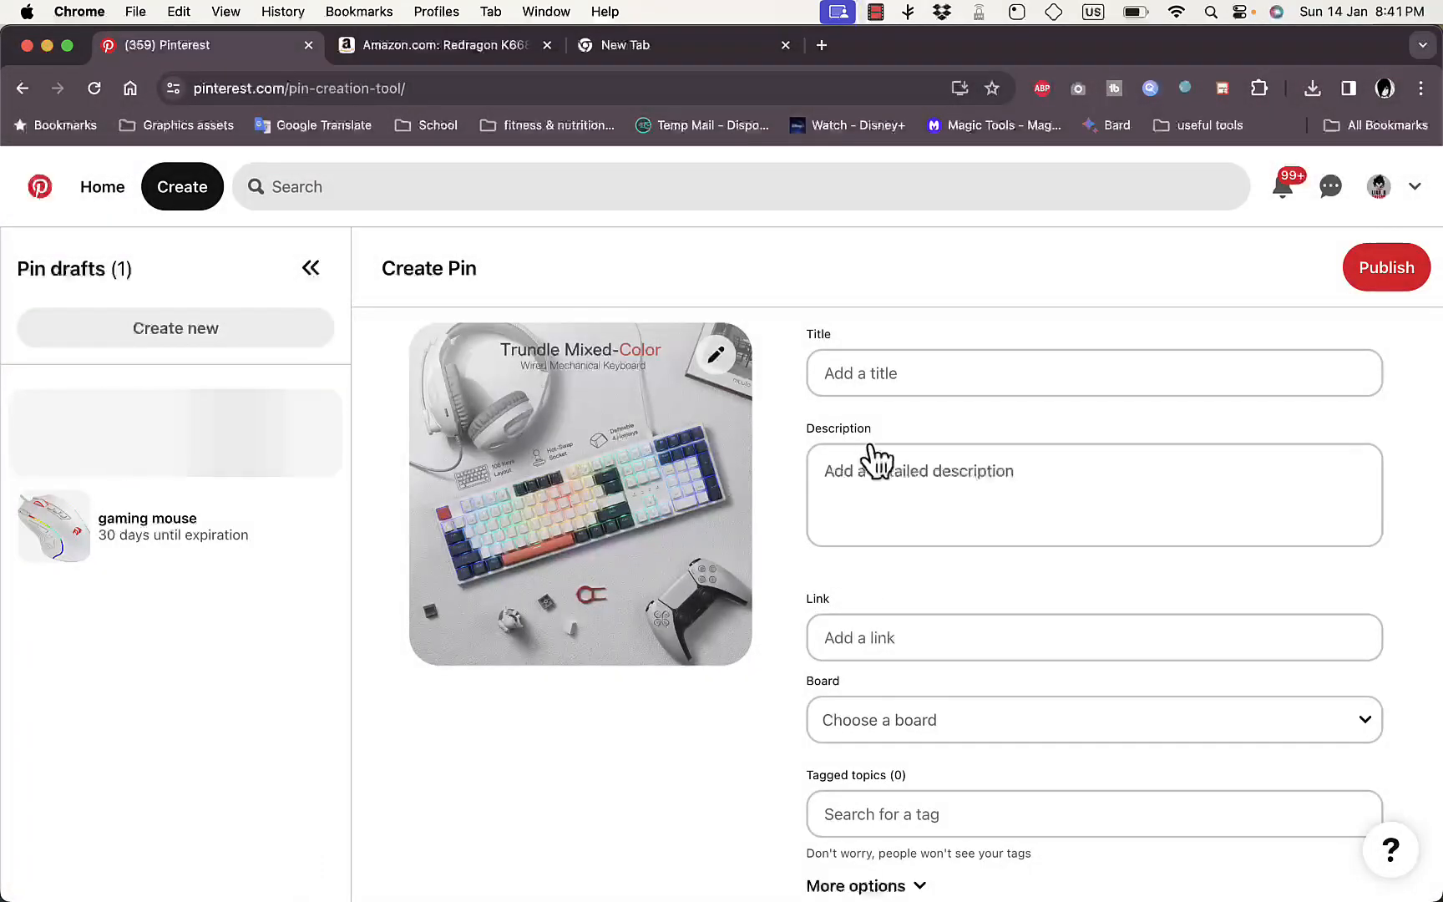
- Title the new Pin "Redragon gaming keyboard"
left_click(887, 384)
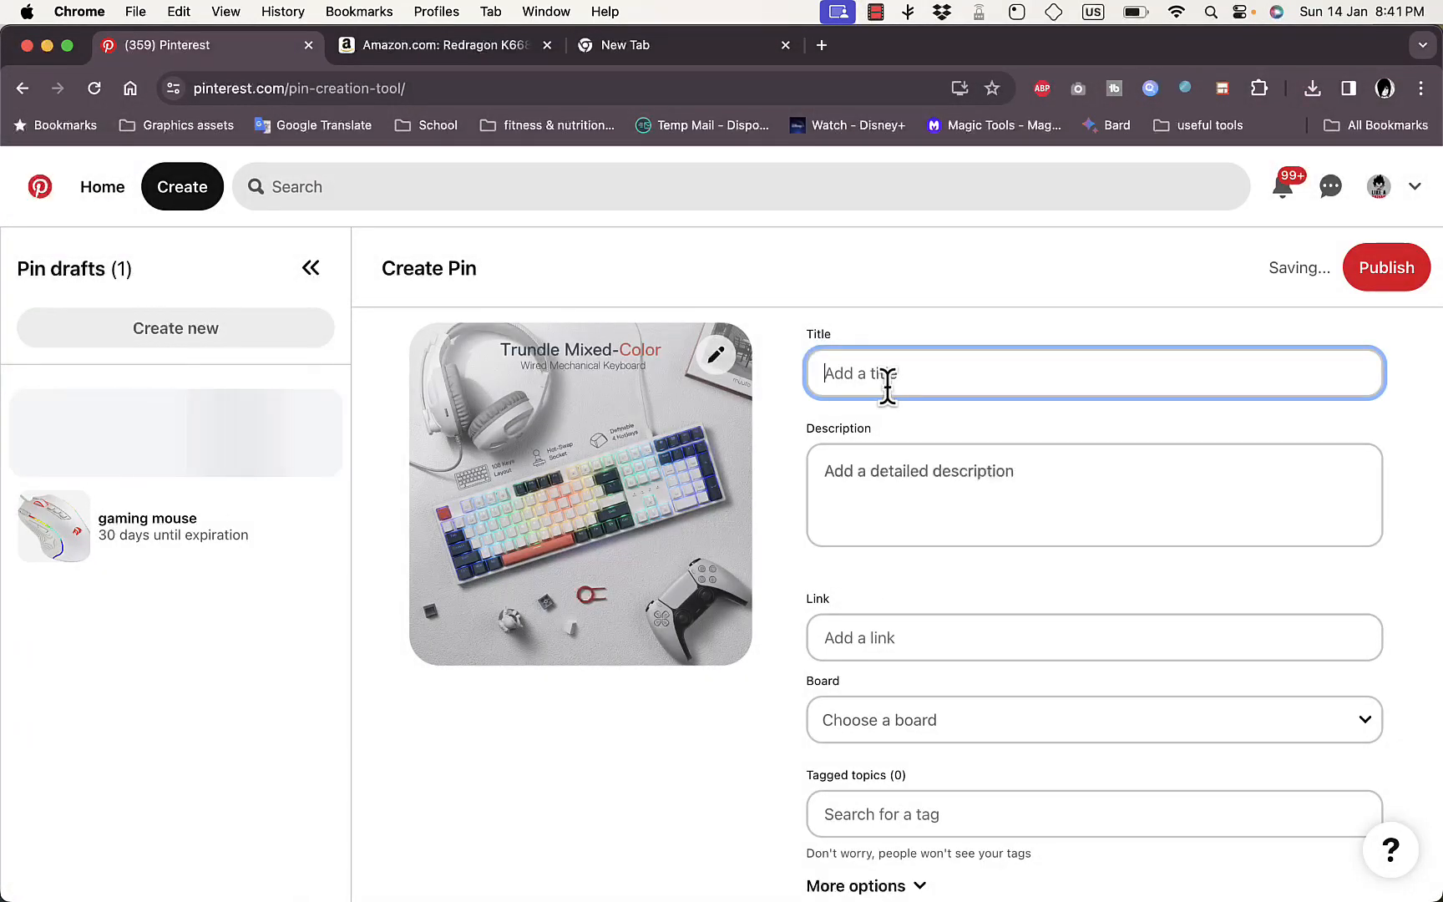
type("Redragon")
type("gaming key")
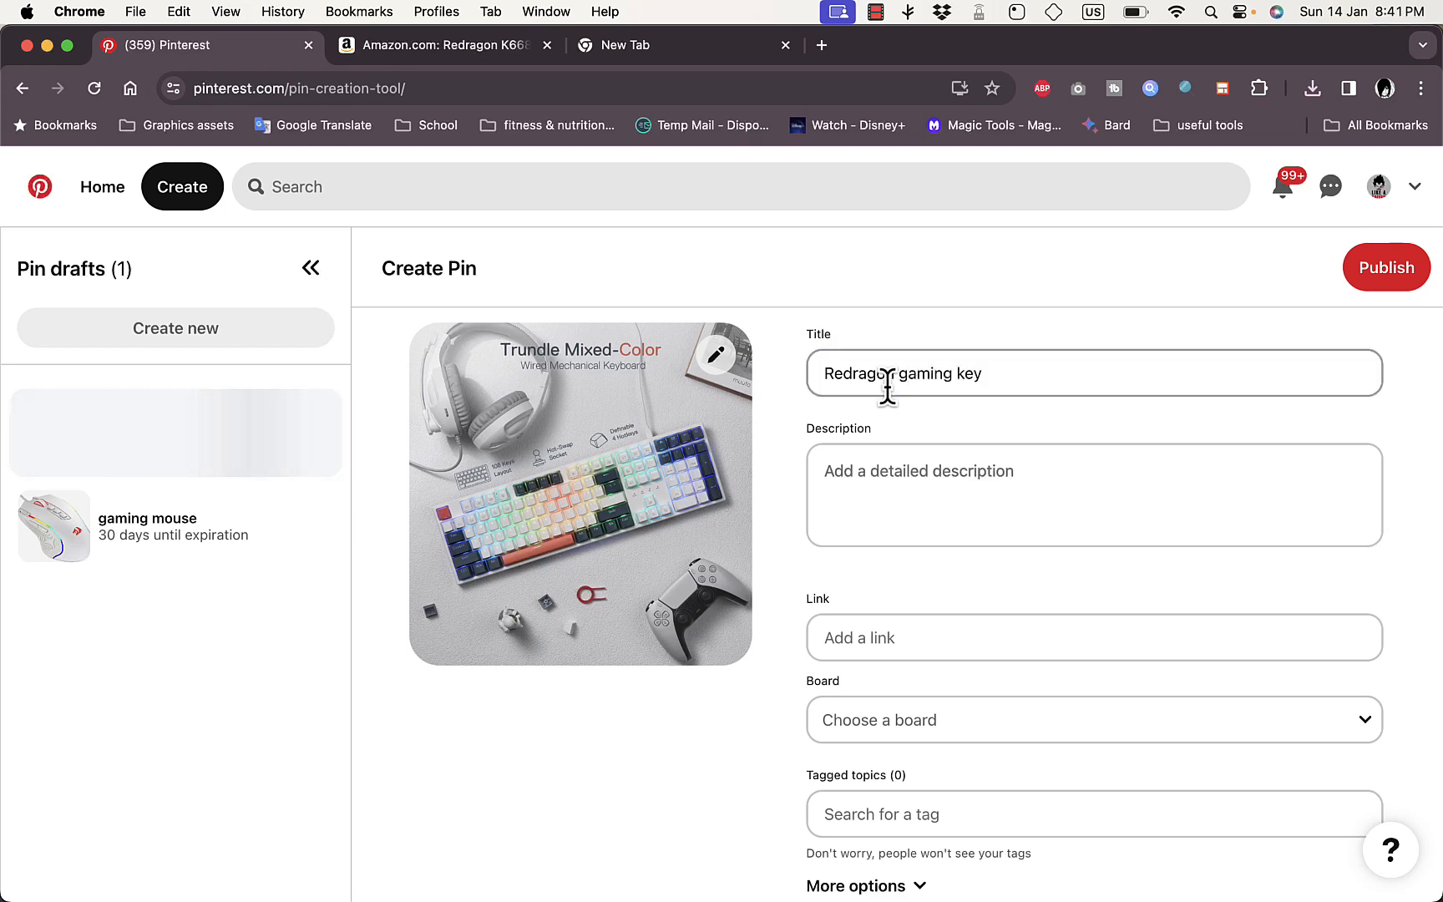
left_click(1035, 373)
type("board")
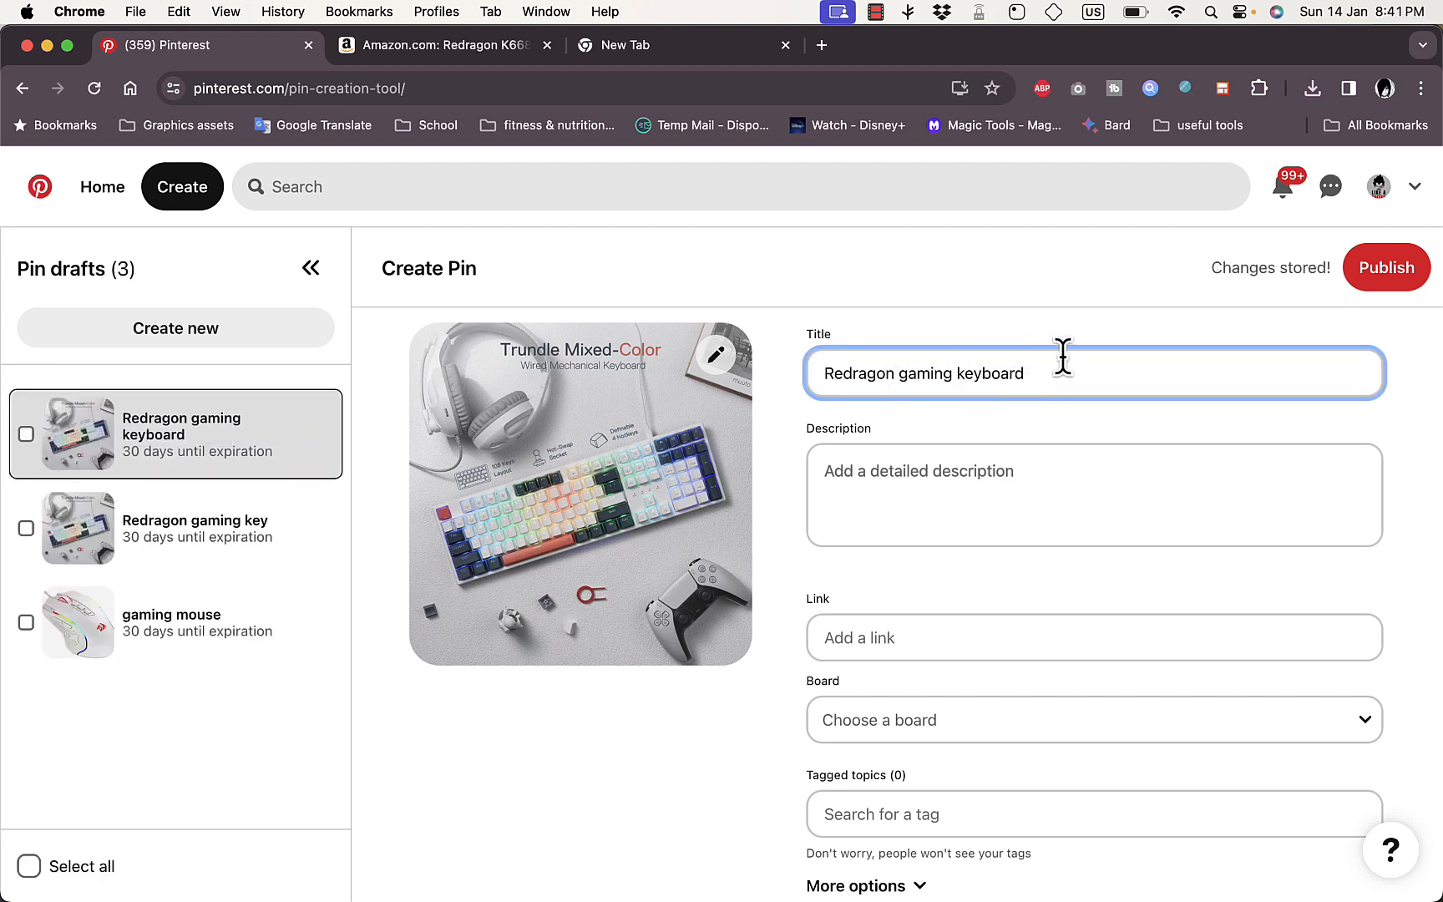
left_click(994, 518)
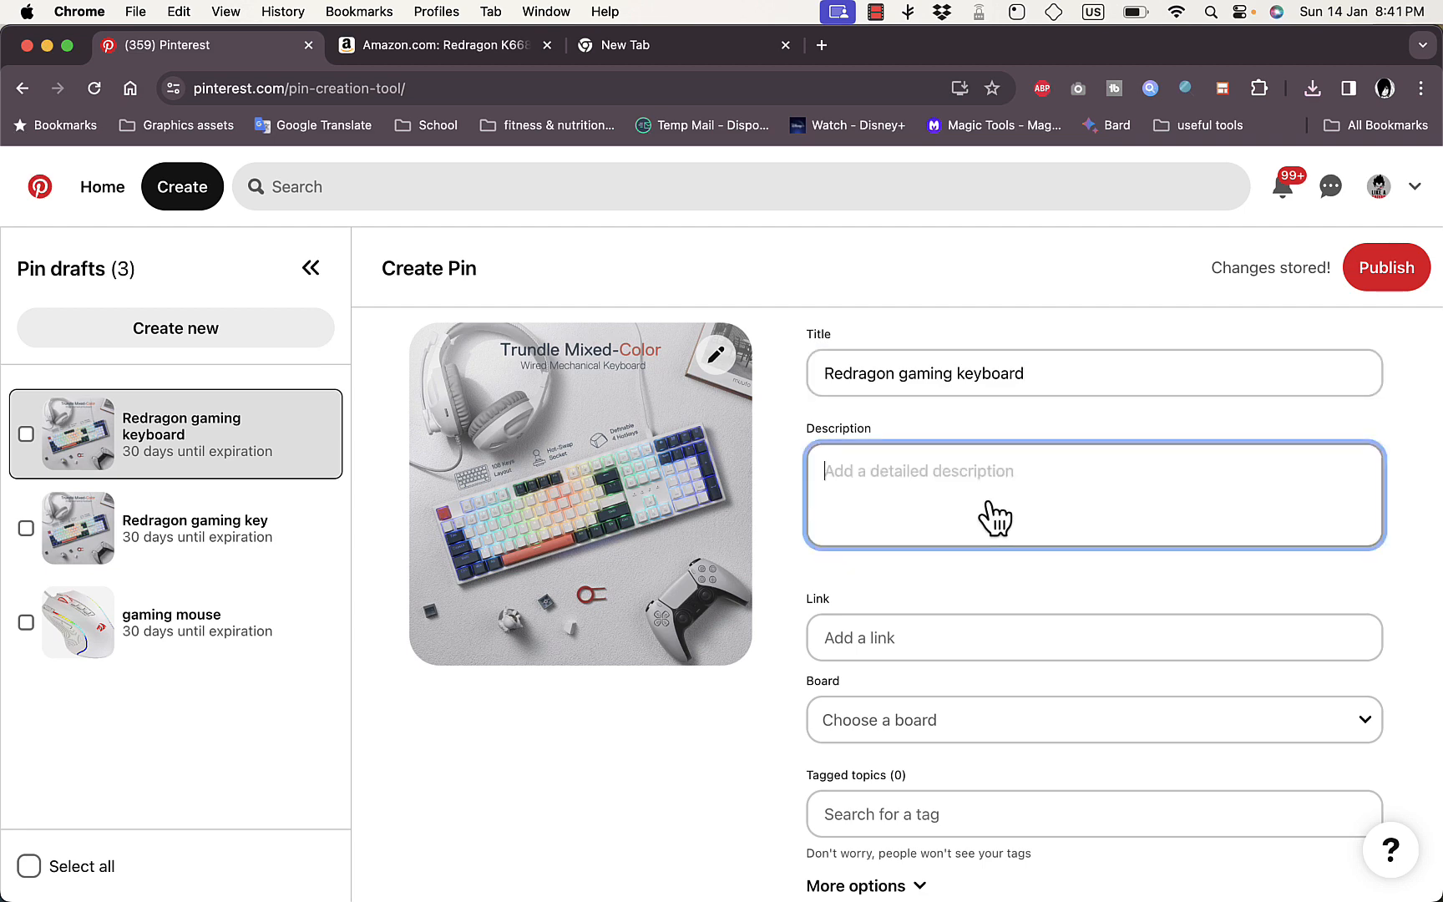
- Copy the Redragon K668 keyboard's Amazon page address and paste it as the keyboard Pin's link
left_click(977, 652)
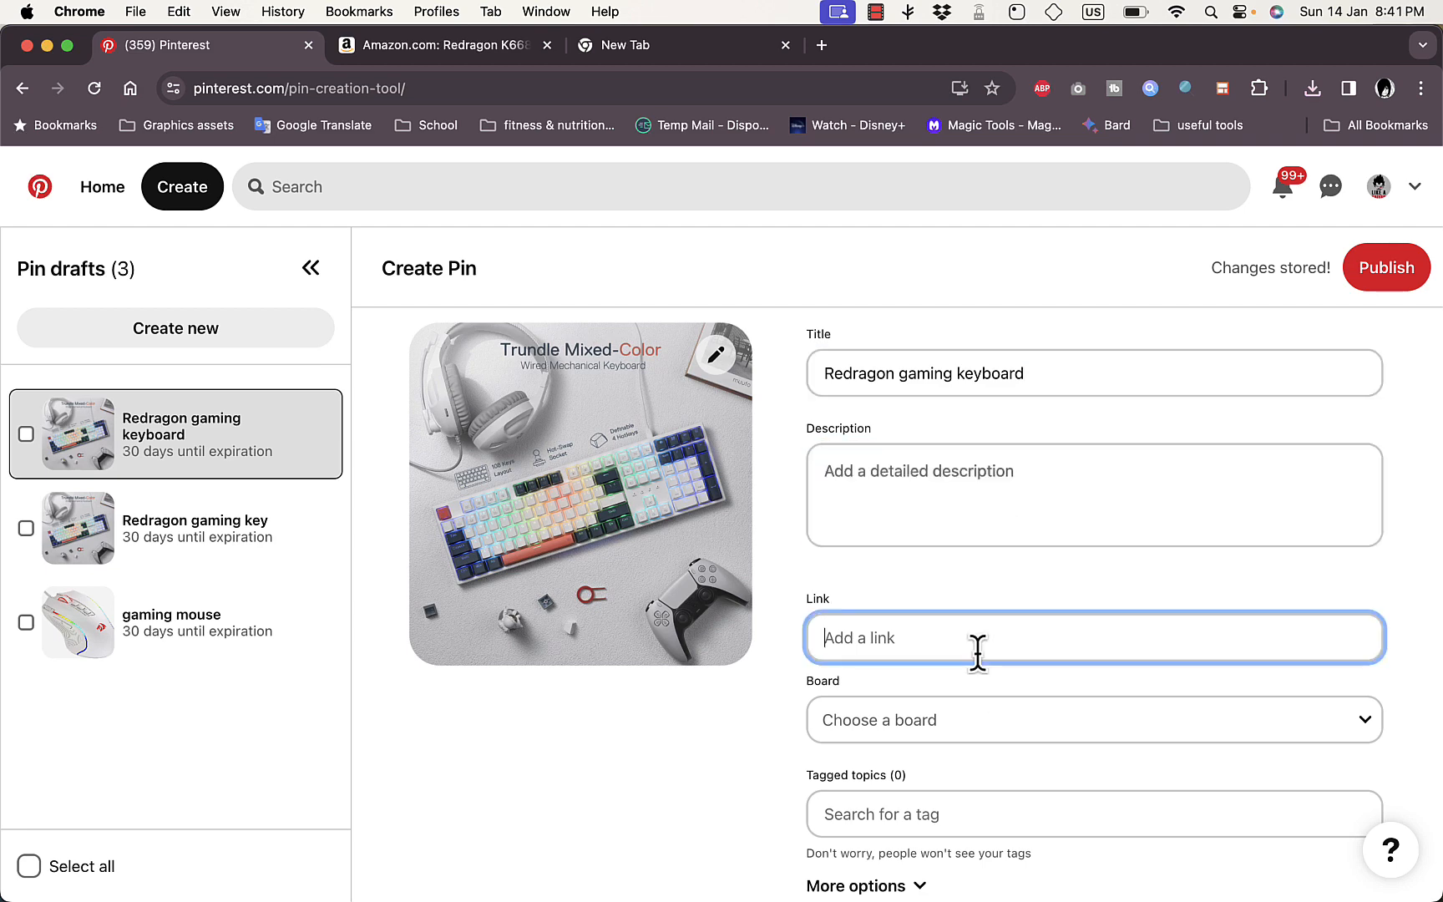
left_click(447, 46)
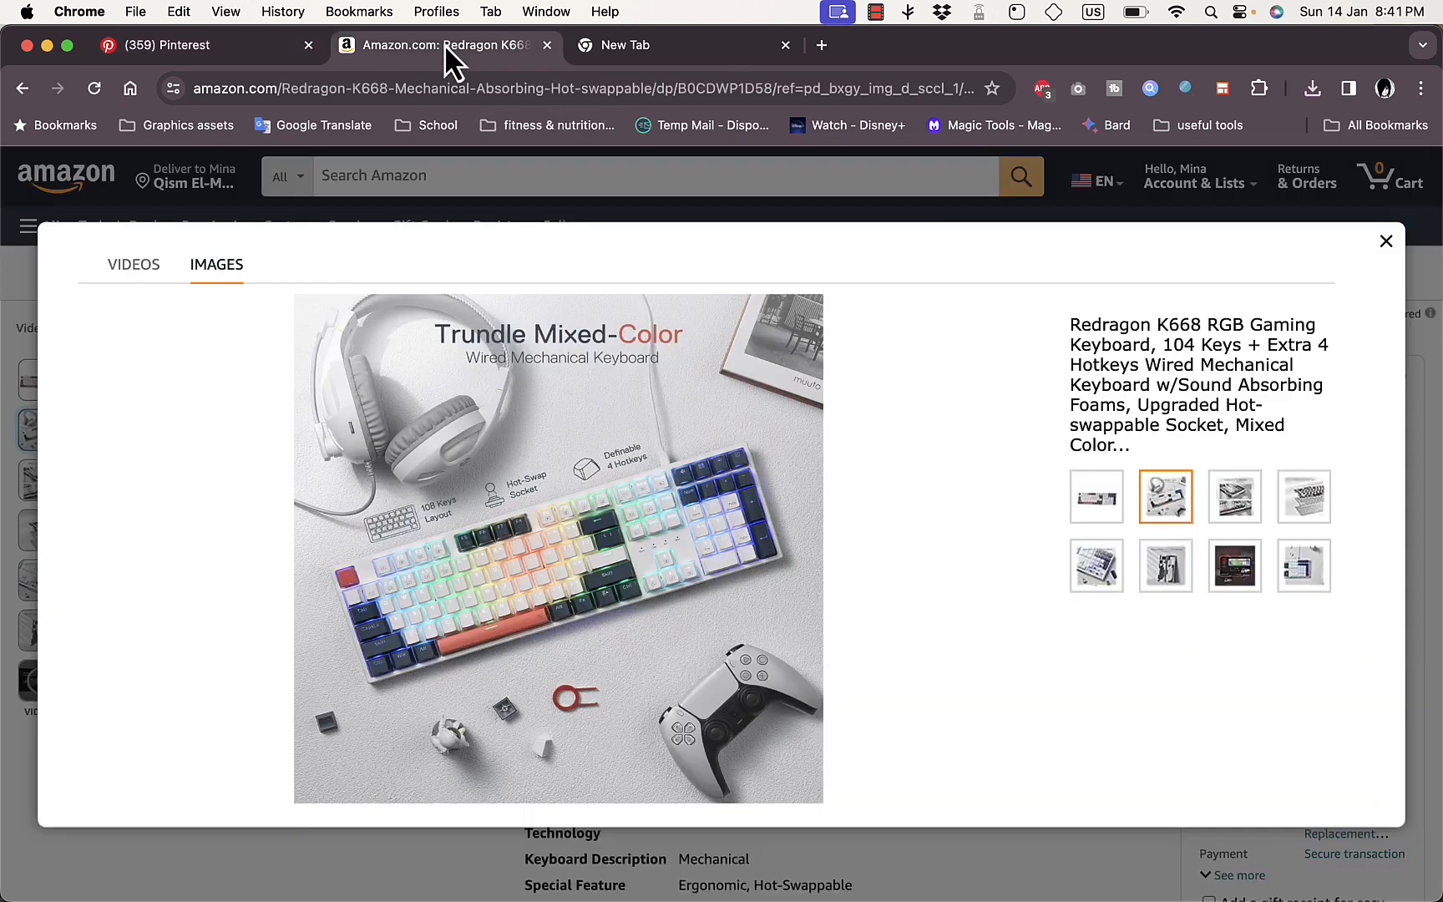
left_click(1385, 244)
left_click(576, 88)
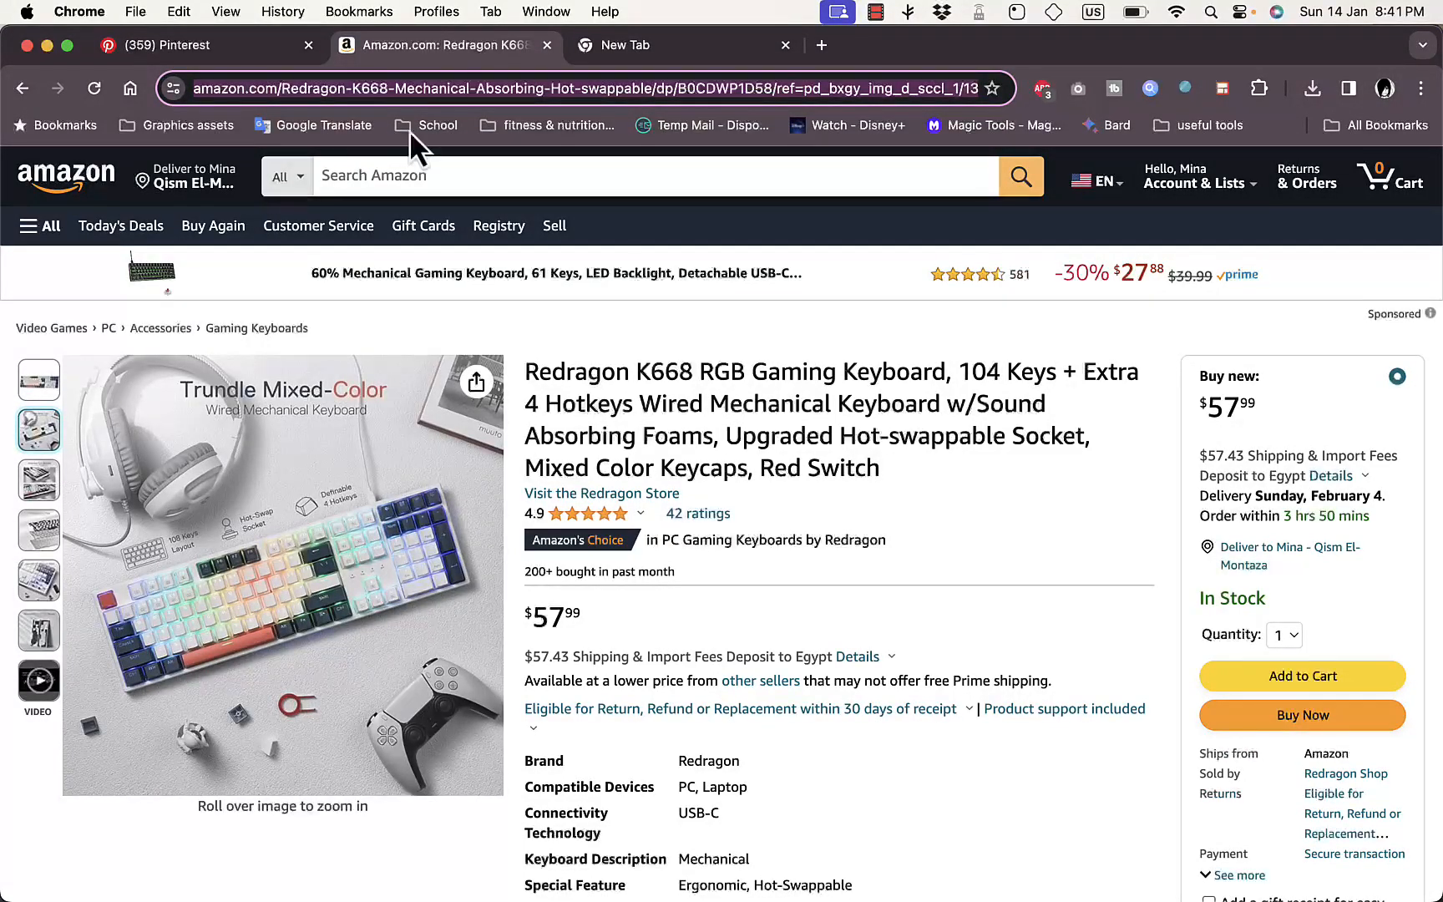
left_click(664, 62)
left_click(261, 44)
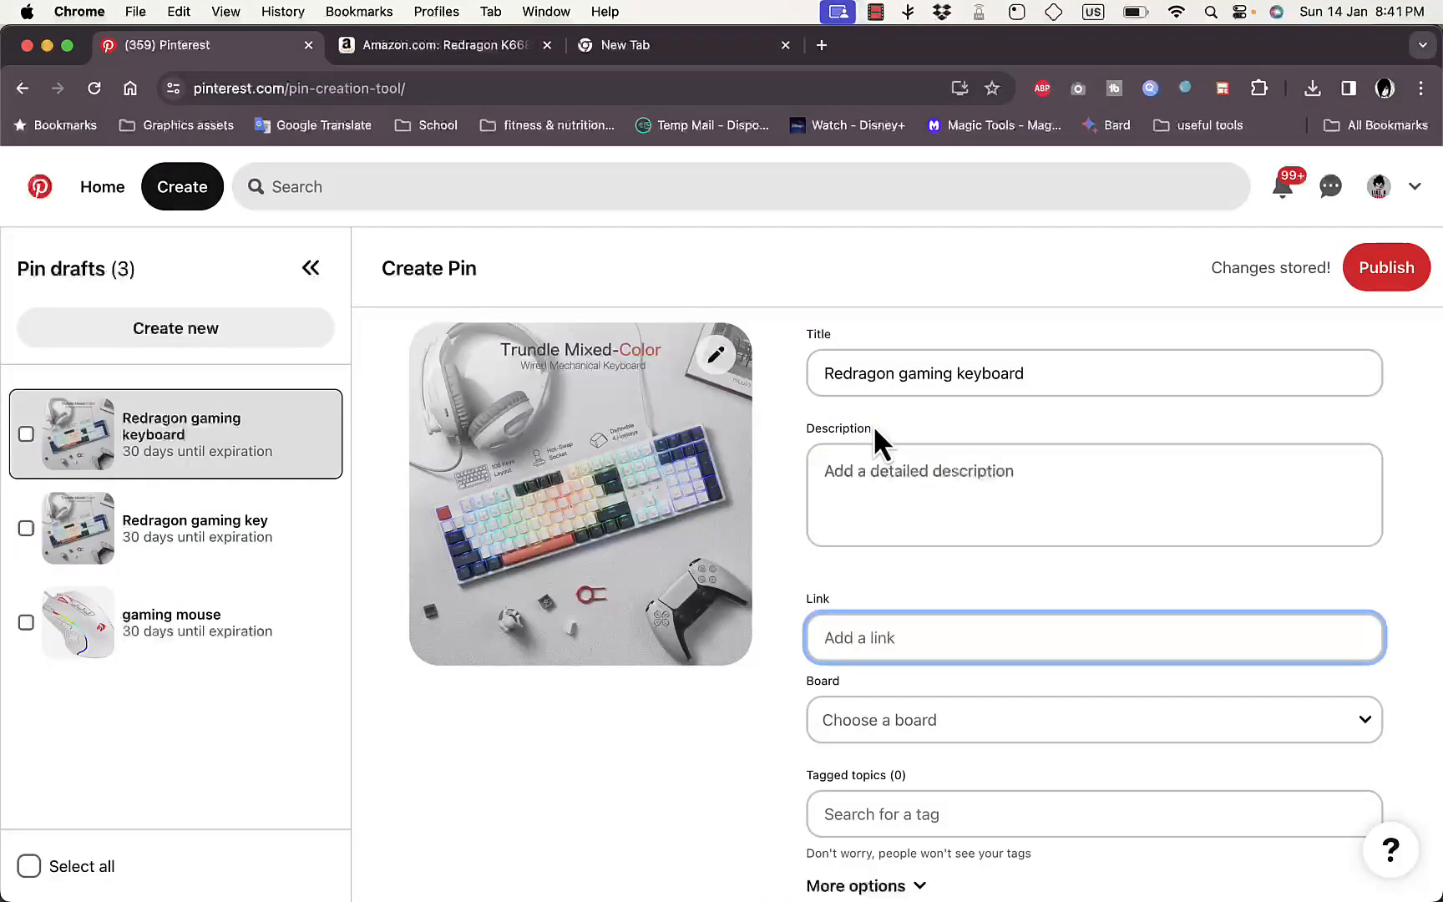
key("super+v")
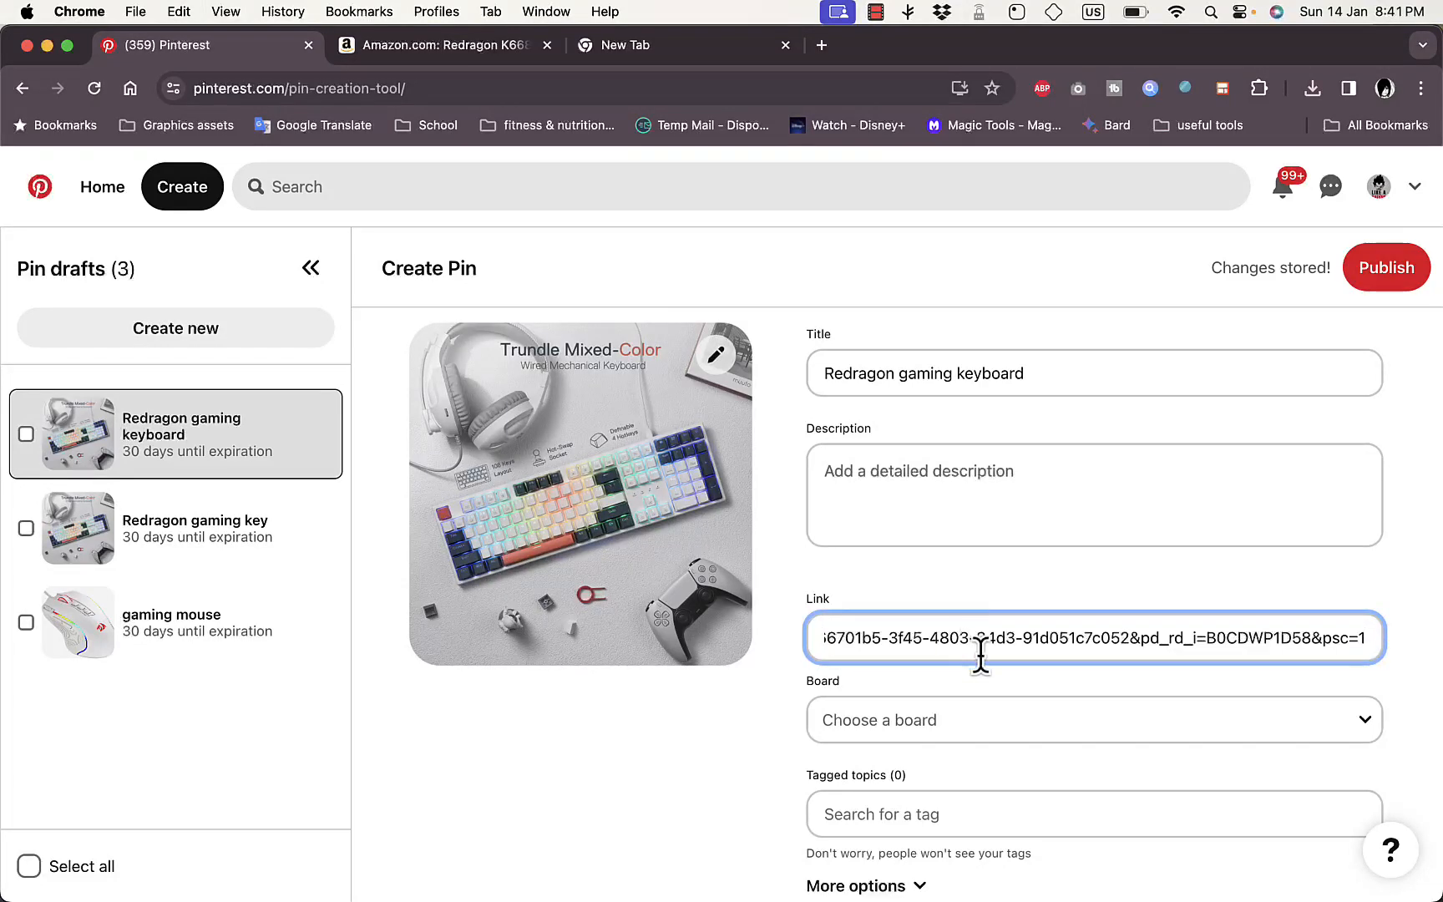
scroll(1023, 721, "down", 1)
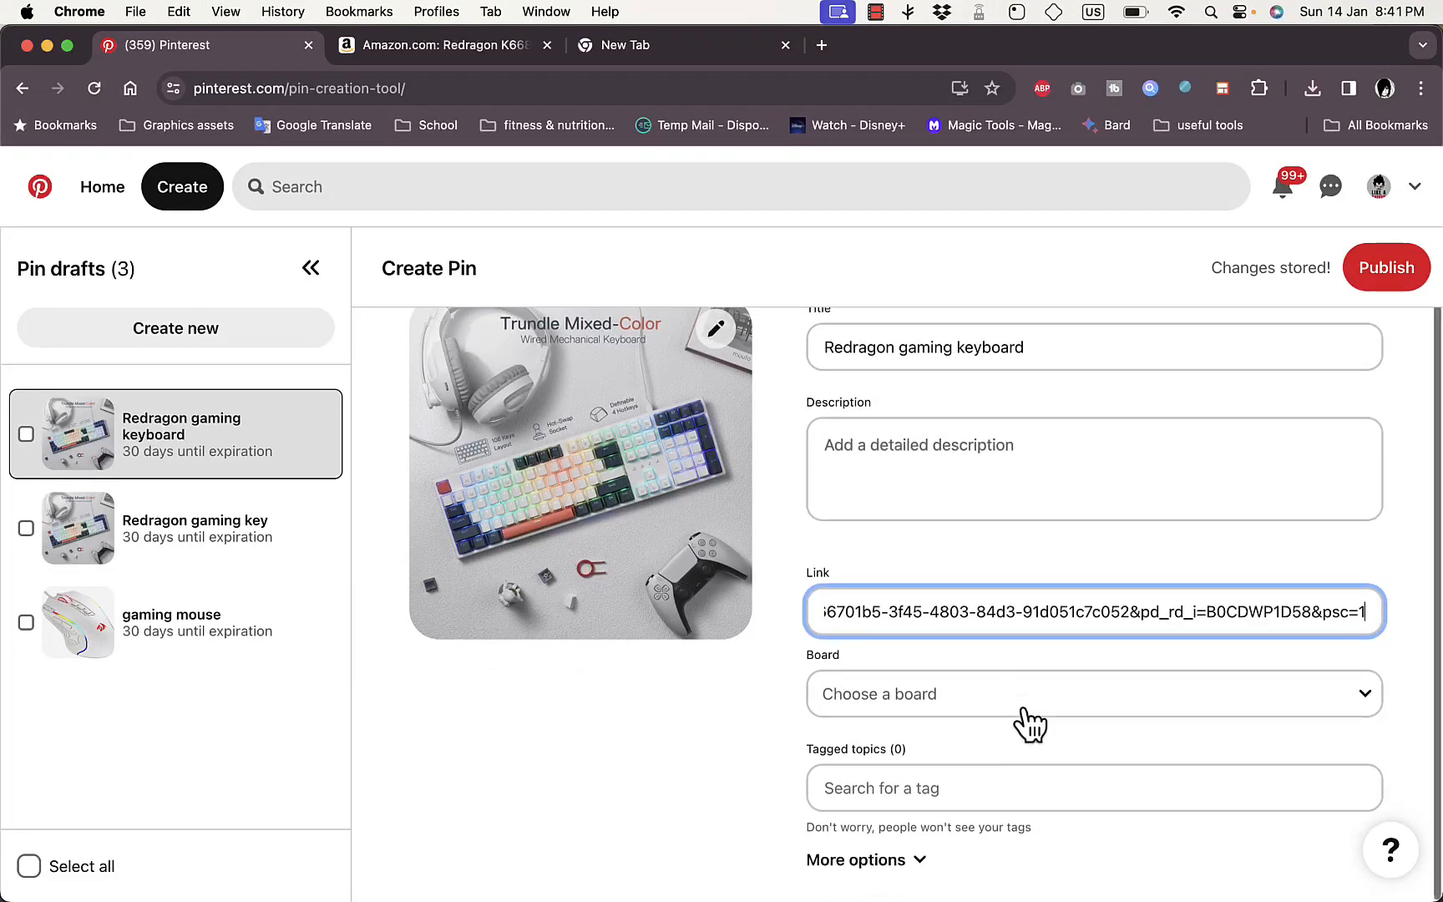
- Tag the keyboard Pin with the topics Keyboard and Game Room Design, searching for "keybo" and "rgb"
left_click(1103, 781)
type("k")
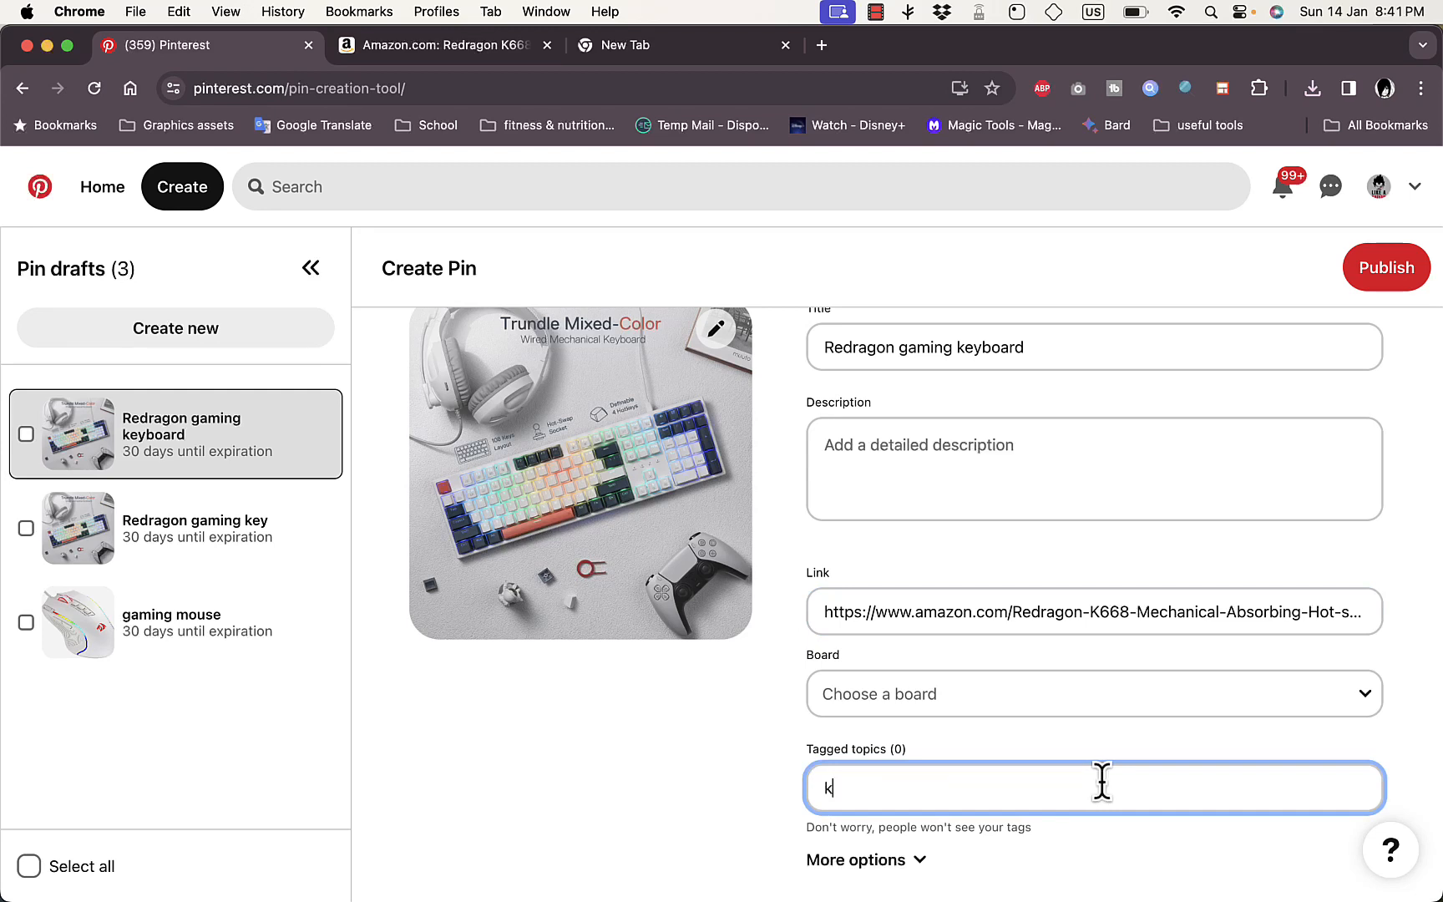
type("eybo")
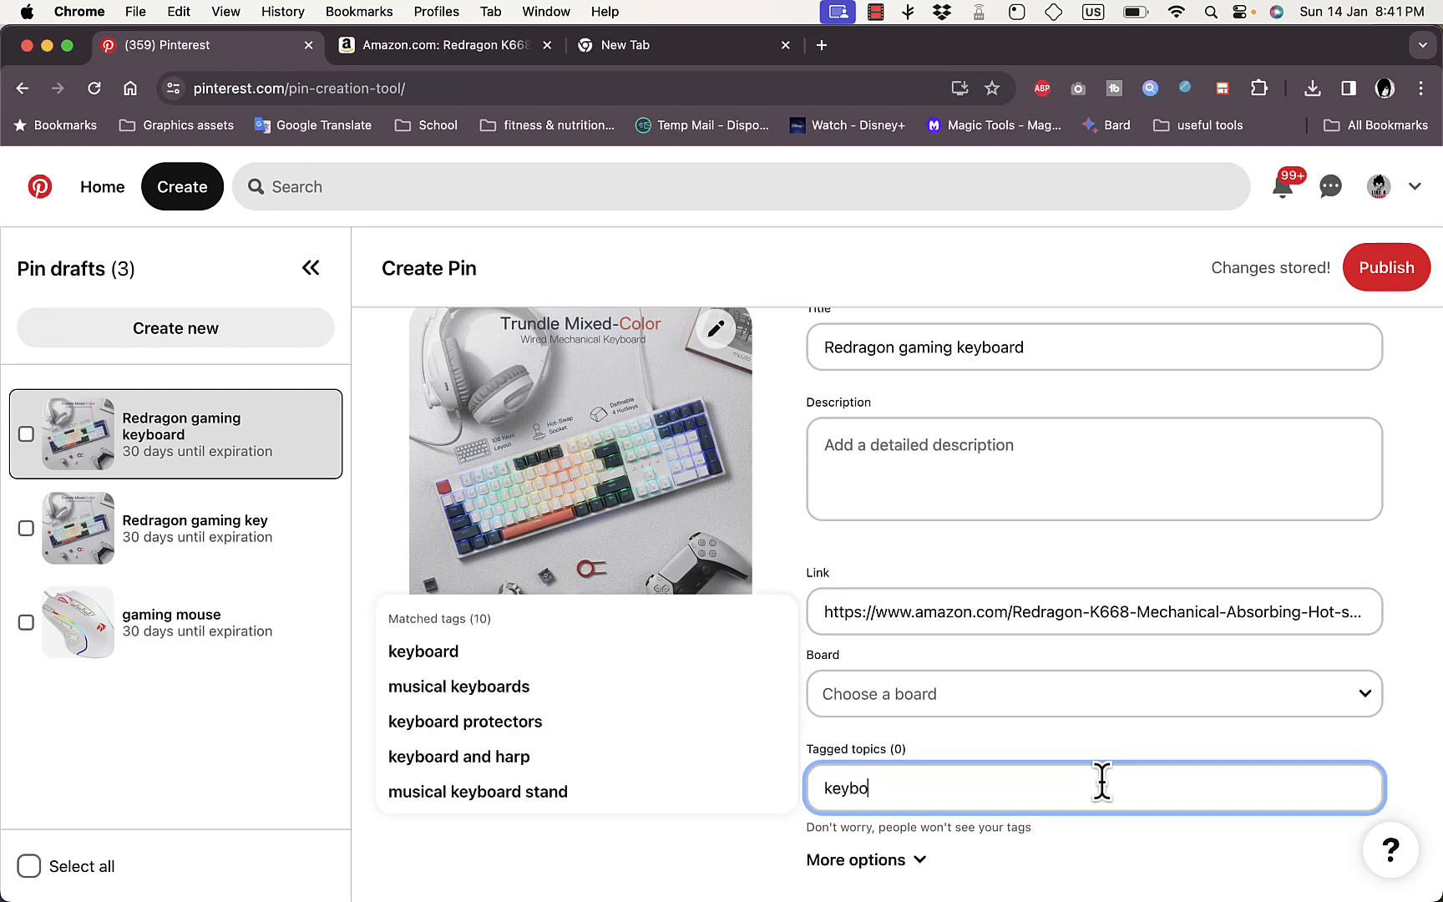
left_click(618, 674)
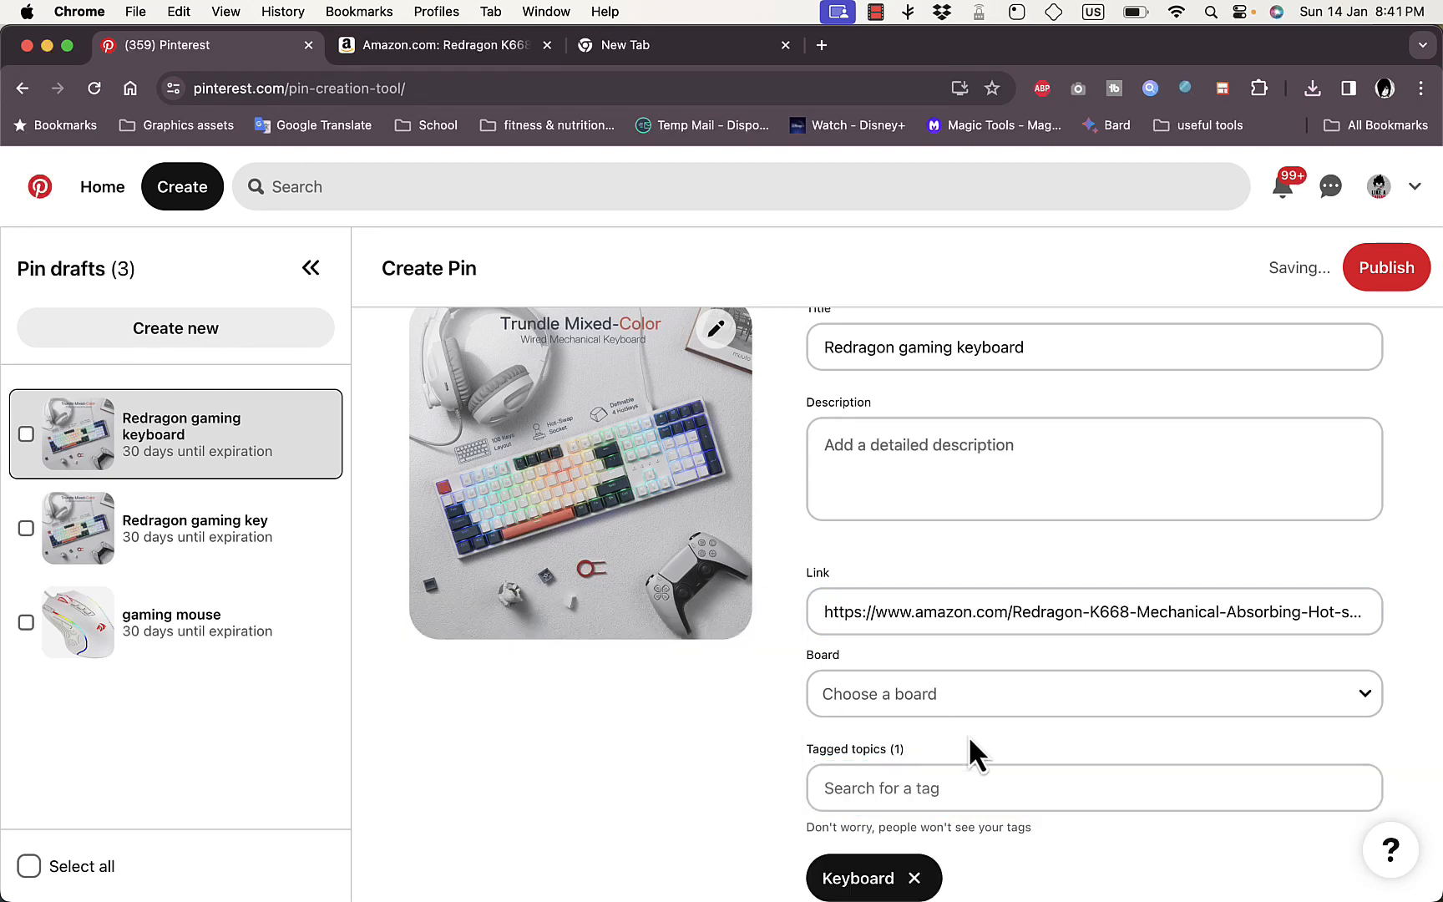
left_click(973, 774)
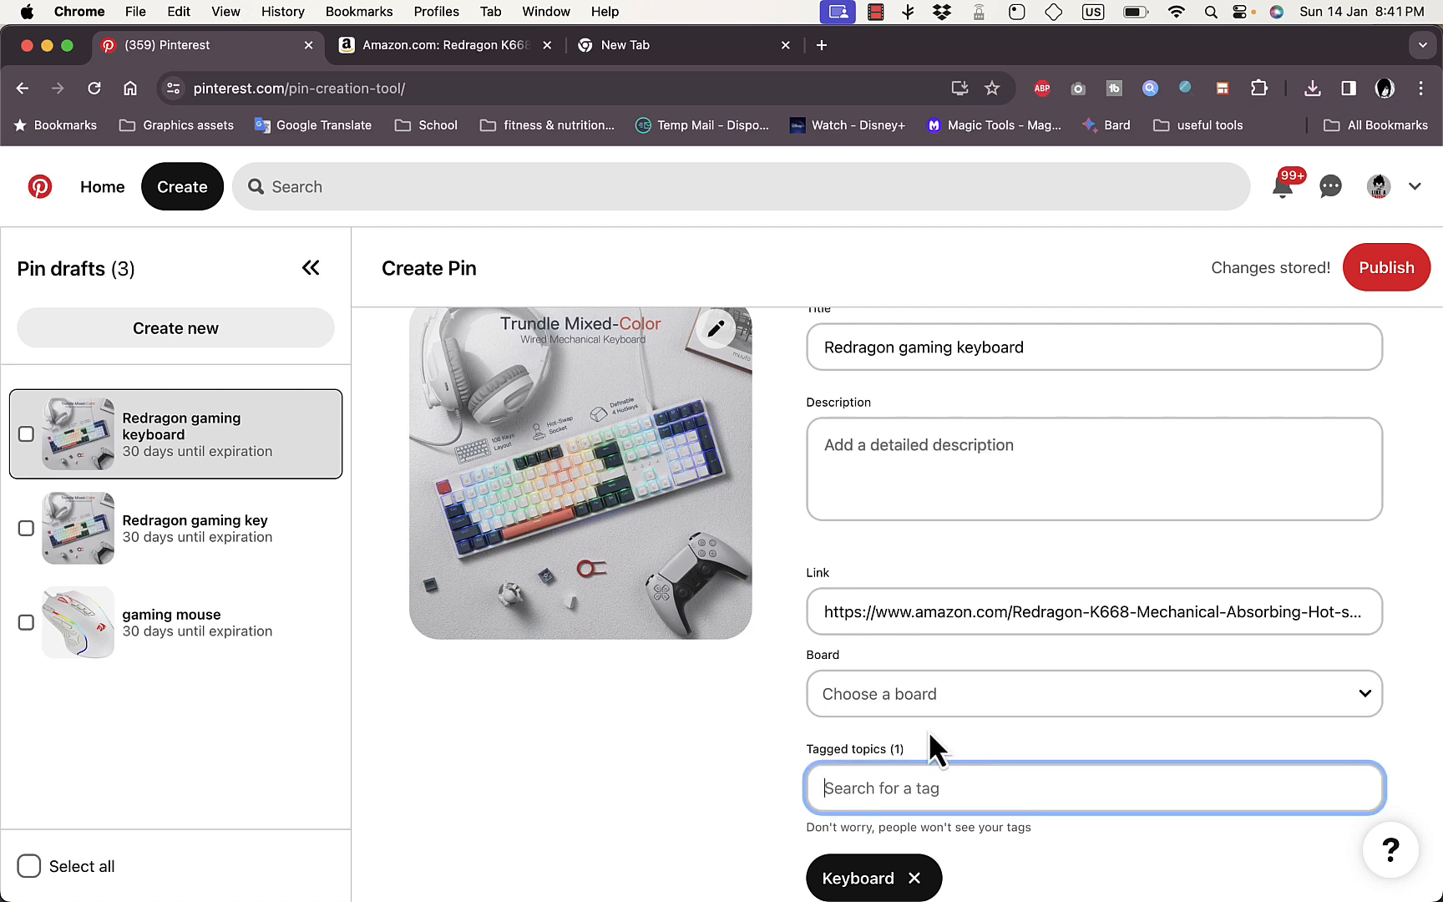
type("rgb")
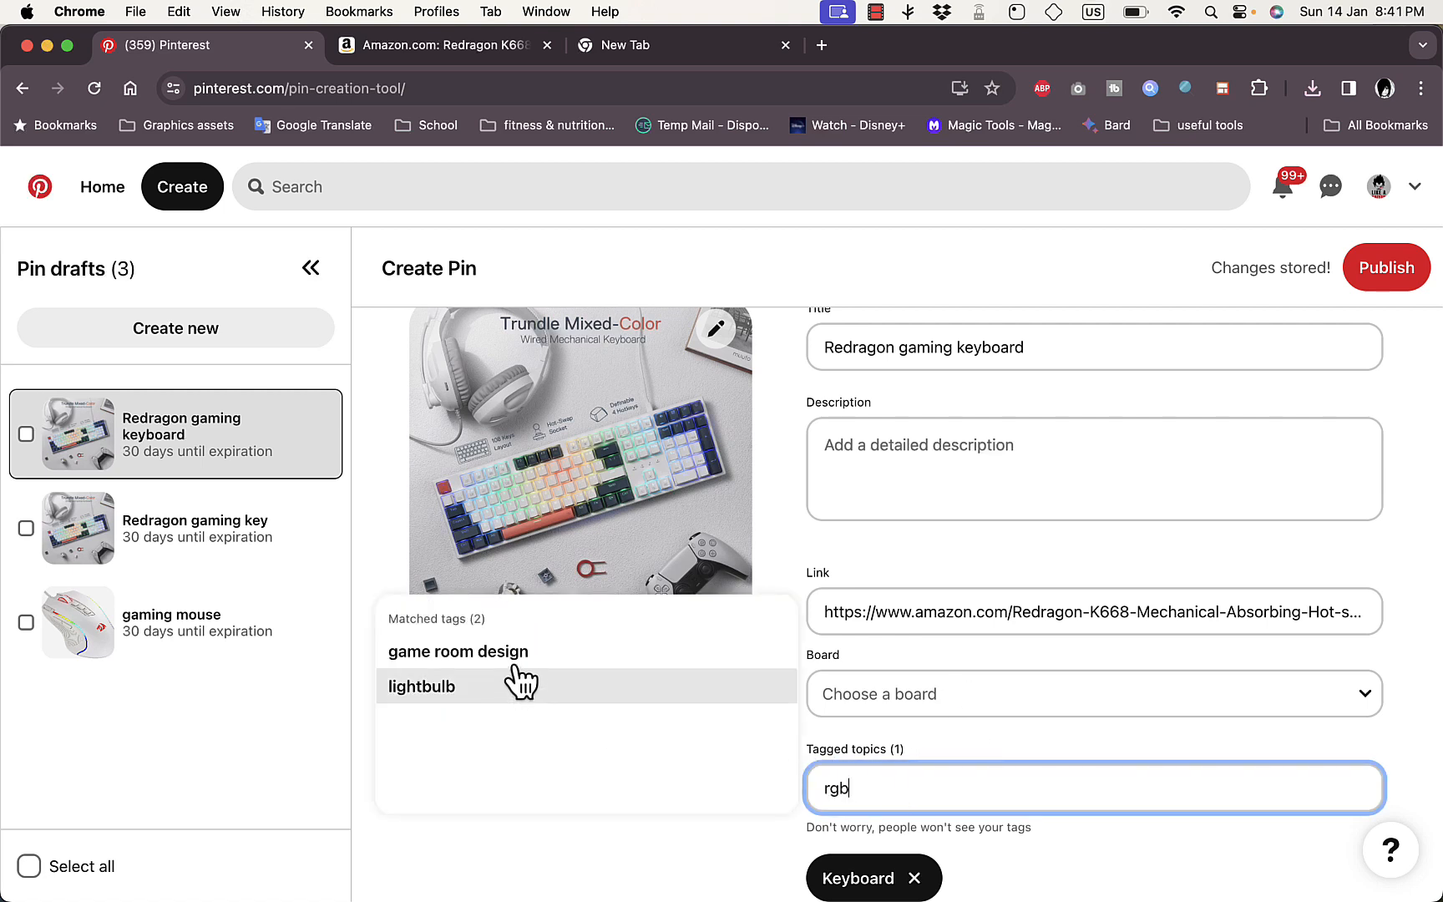
left_click(543, 673)
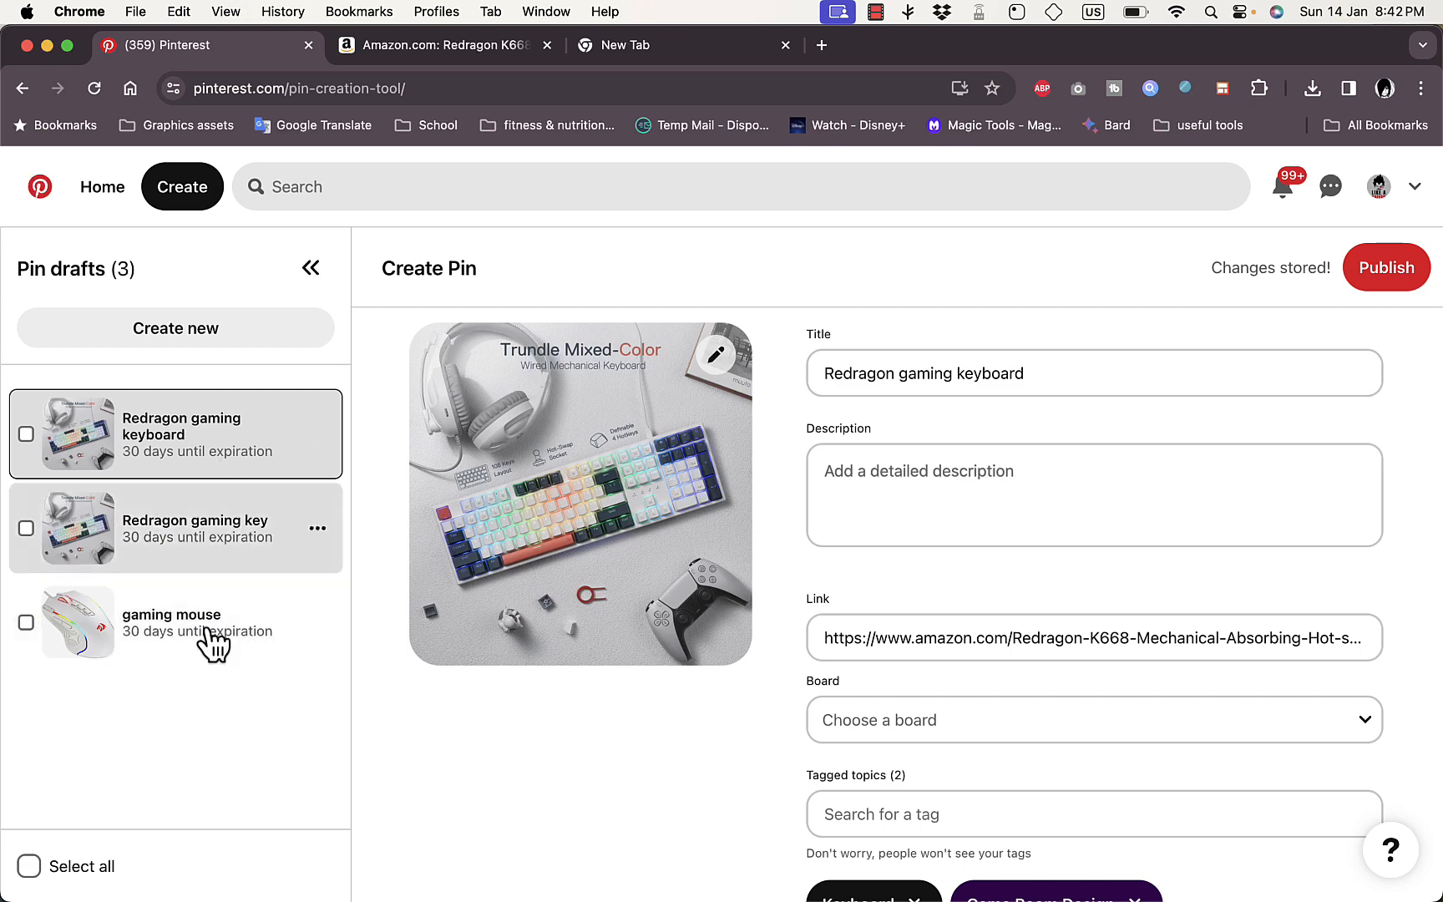
- Review the saved Pin drafts, switching between the gaming mouse draft and the Redragon keyboard drafts to check their details
left_click(200, 658)
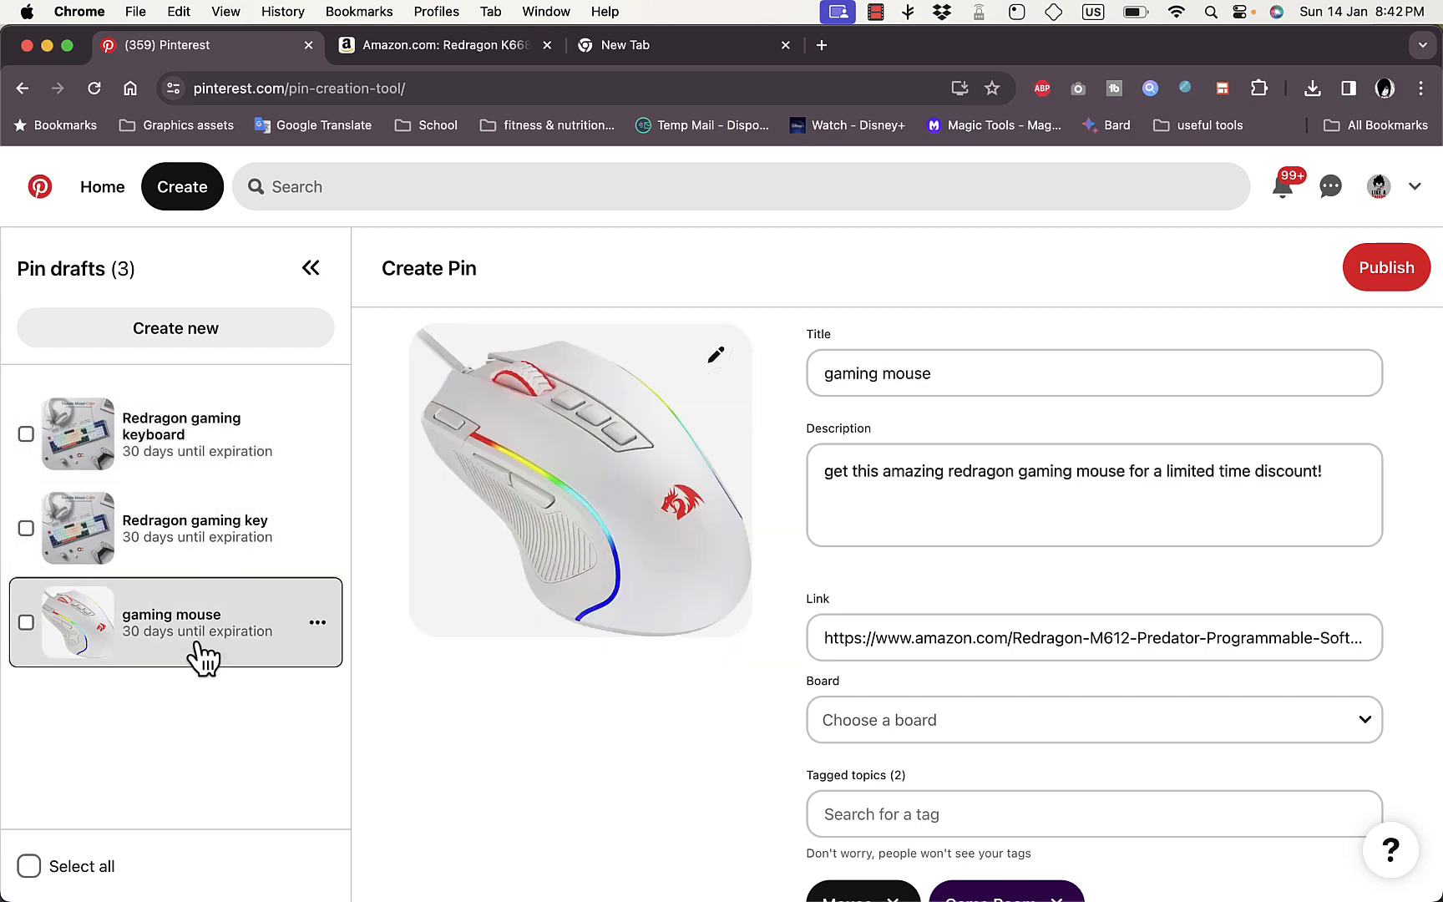
left_click(200, 558)
left_click(219, 478)
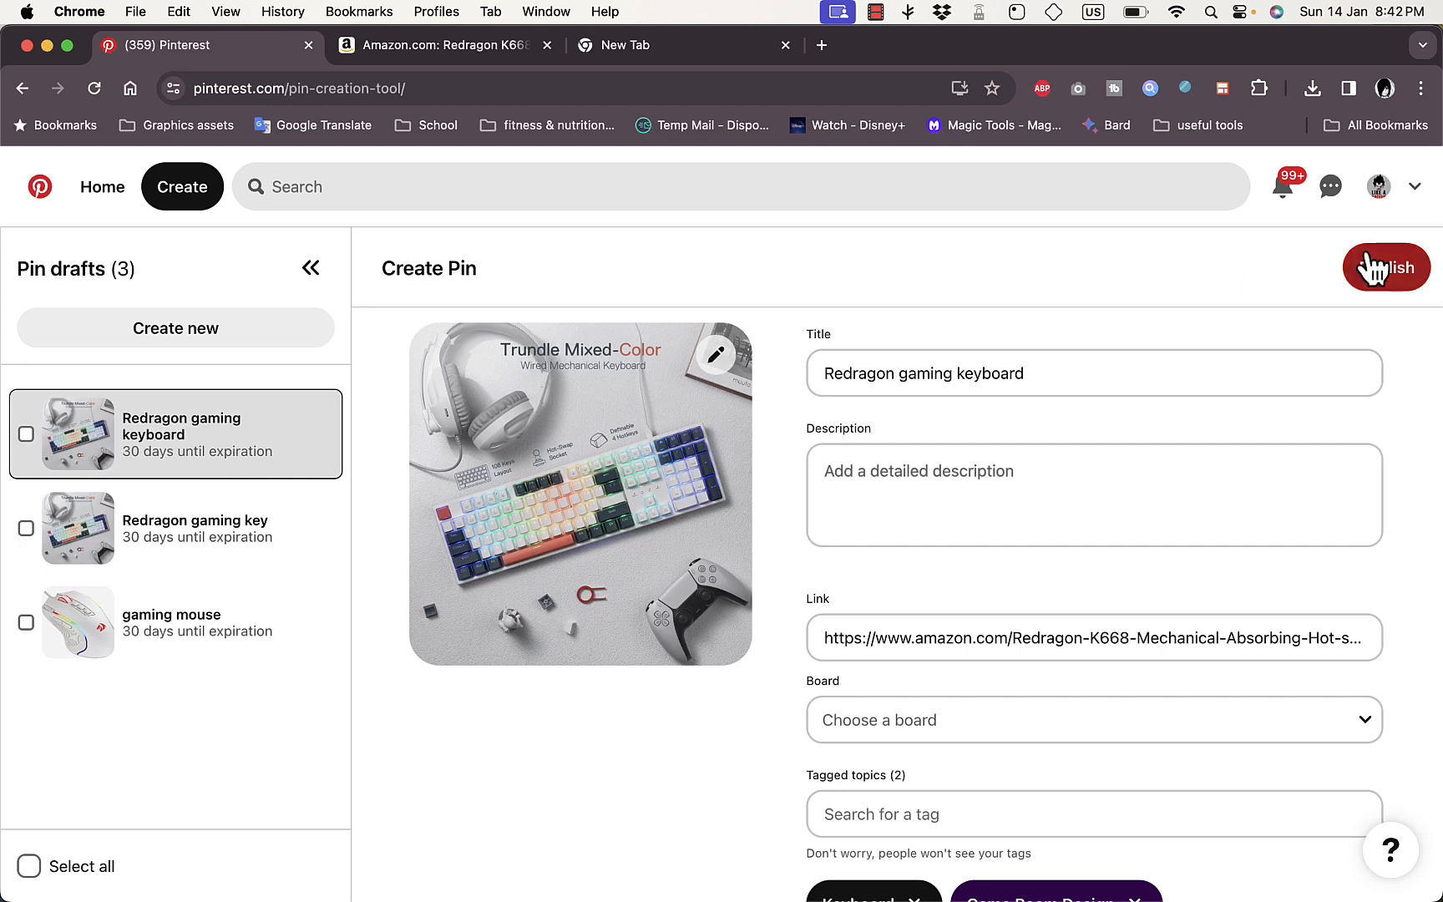
left_click(1385, 269)
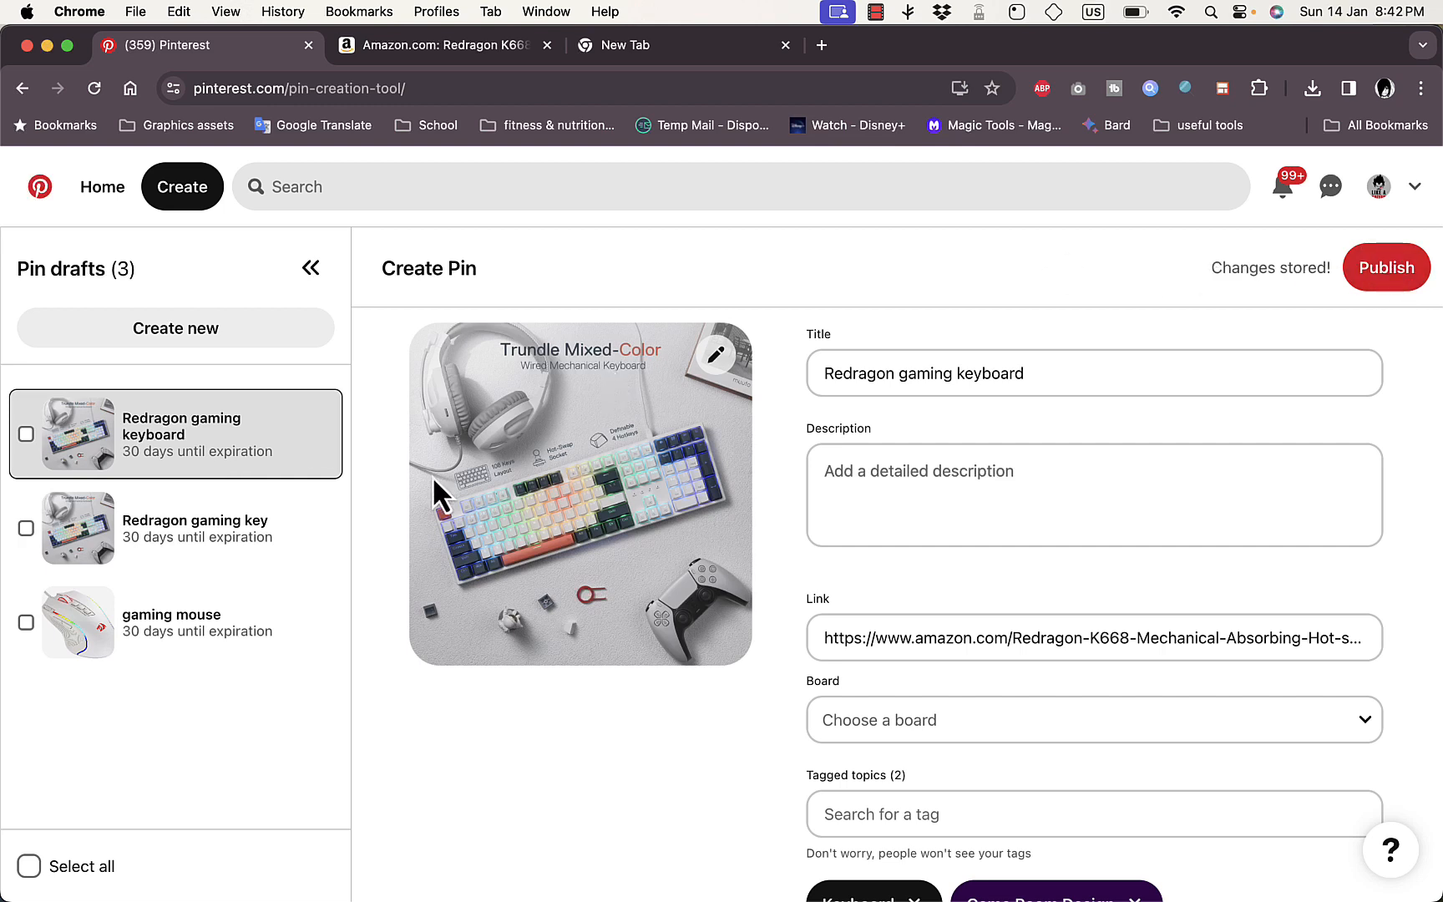
left_click(267, 638)
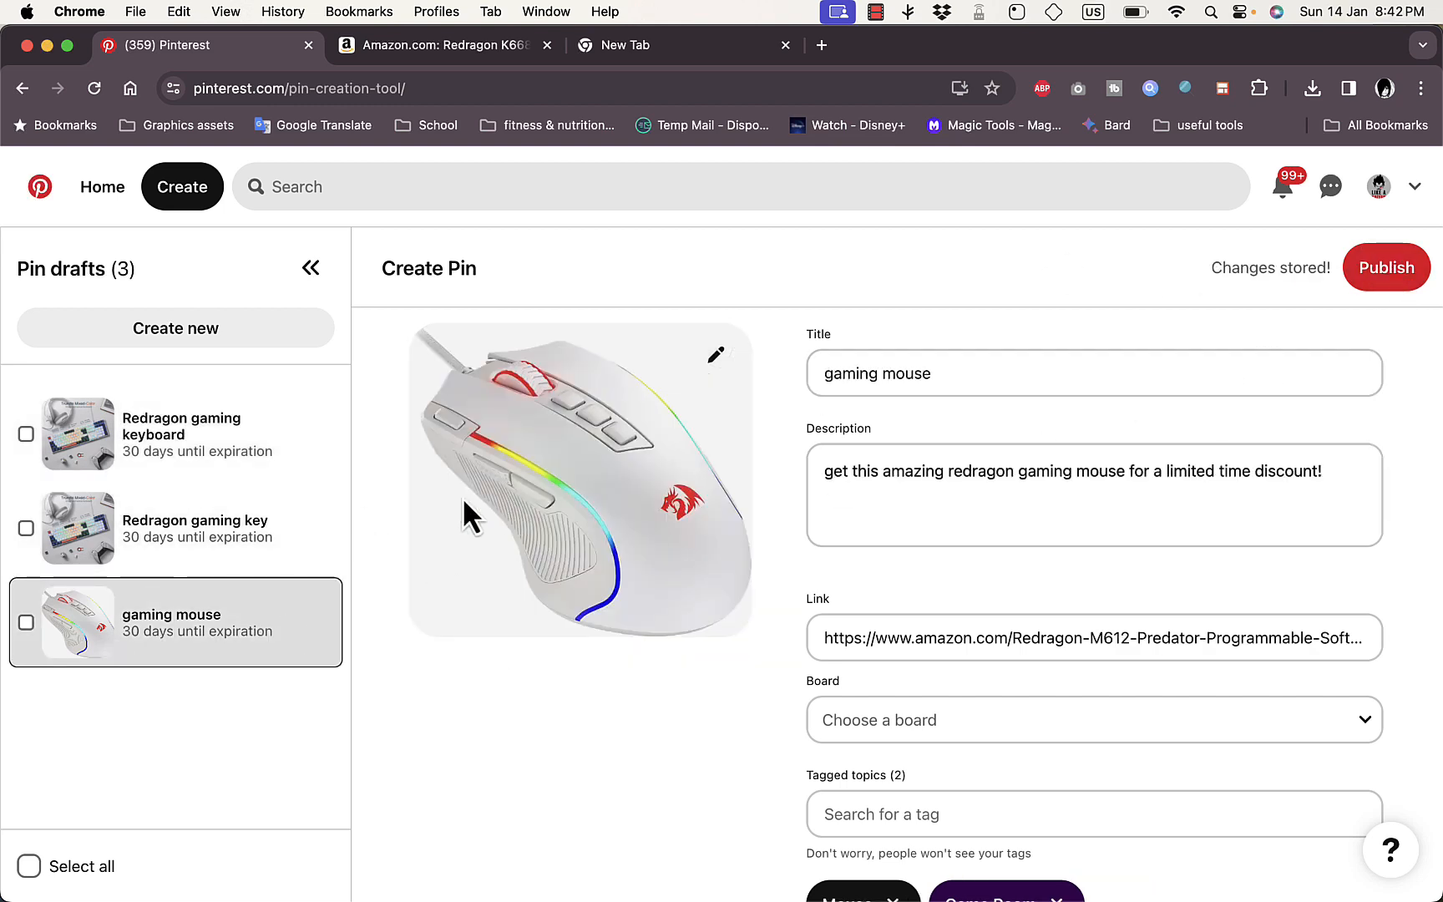